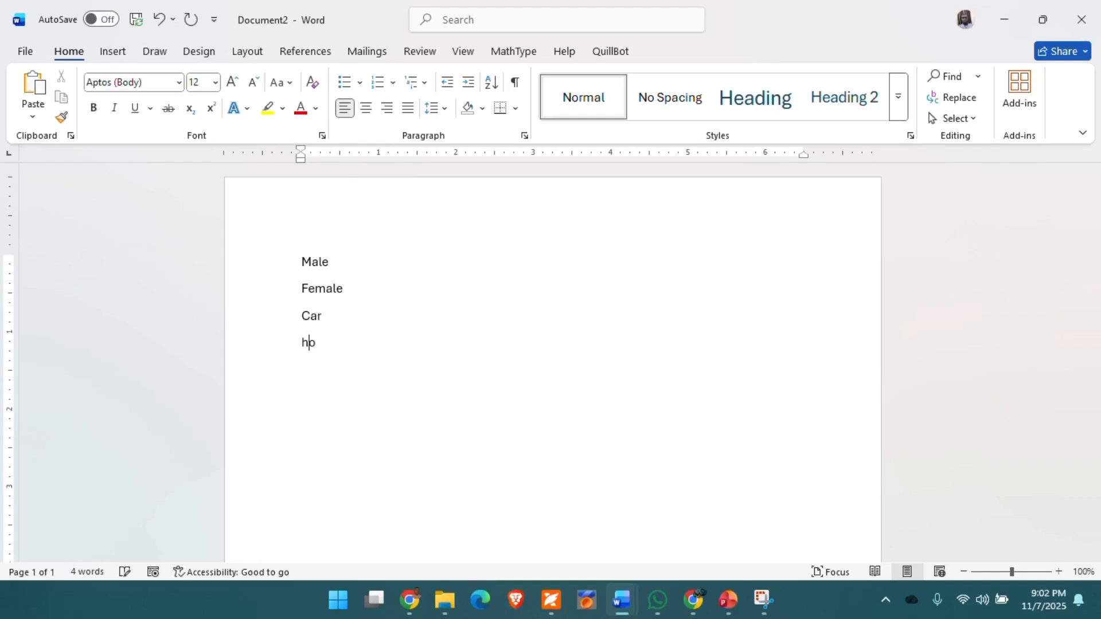
# - Complete the word list with House followed by a new line, and open the stock icon library
pyautogui.press('Return')
pyautogui.click(113, 54)
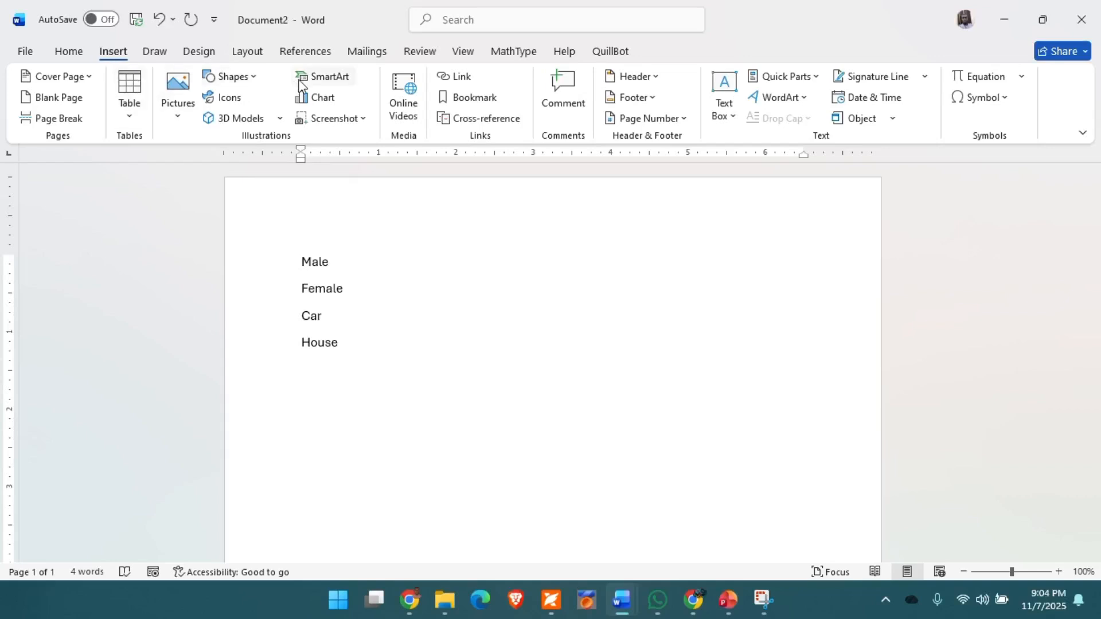
pyautogui.click(229, 98)
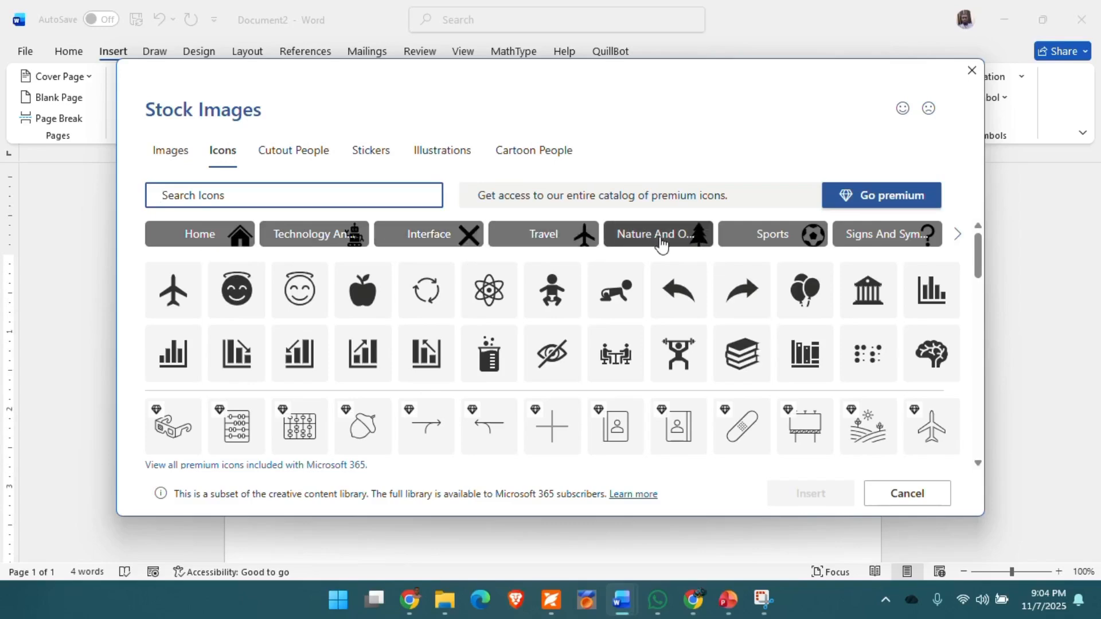
# - Browse the stock icon library to see which kinds of icons are available
pyautogui.scroll(-10, 572, 346)
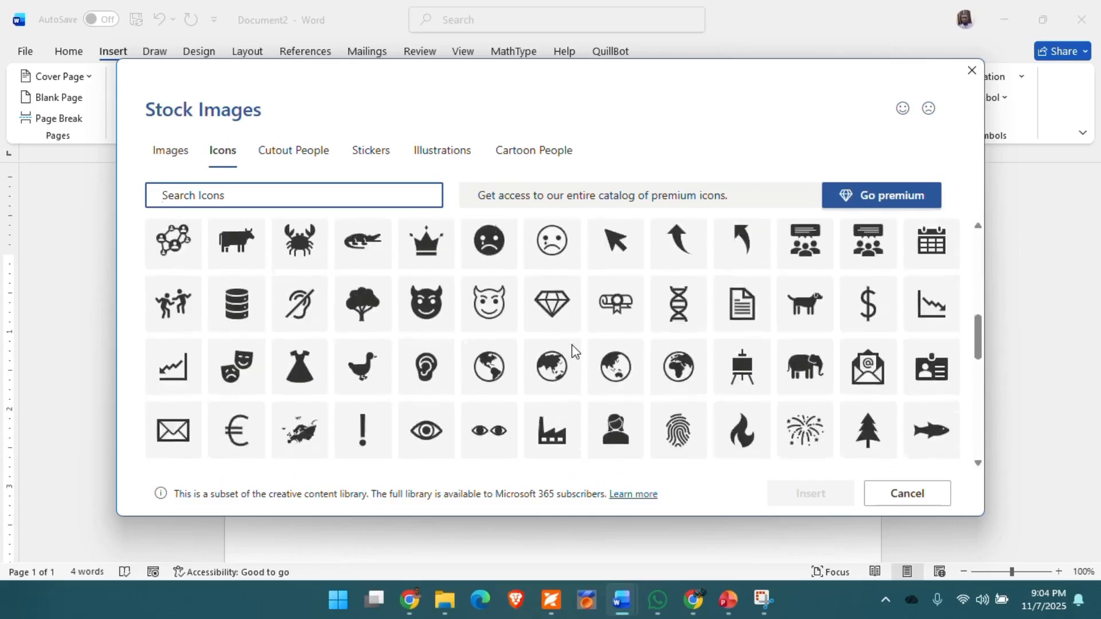
pyautogui.scroll(10, 572, 353)
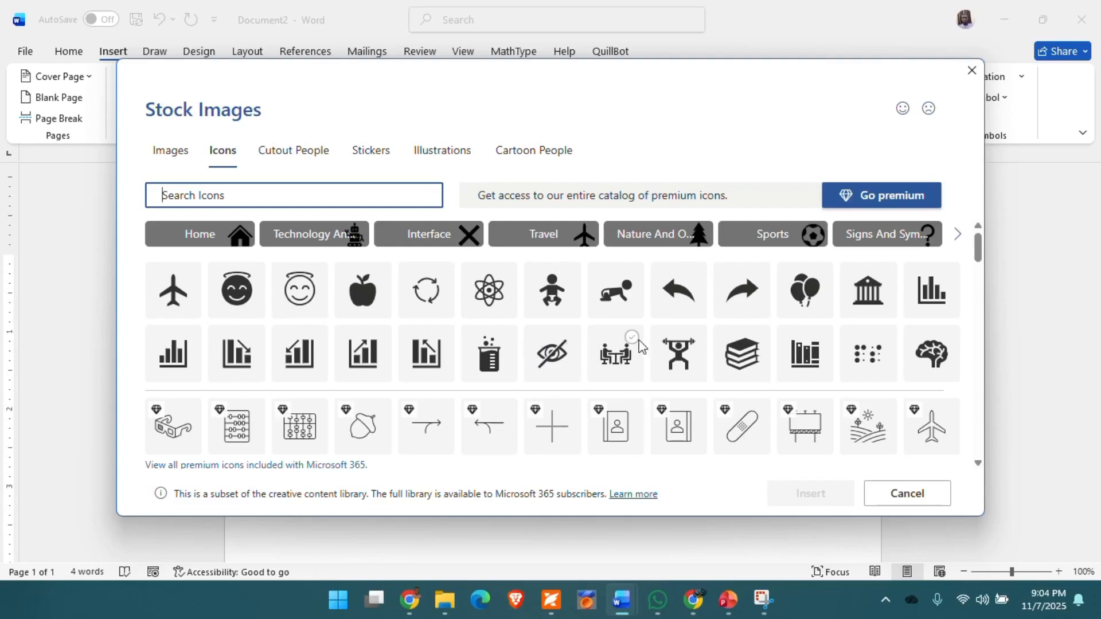
pyautogui.scroll(-3, 640, 346)
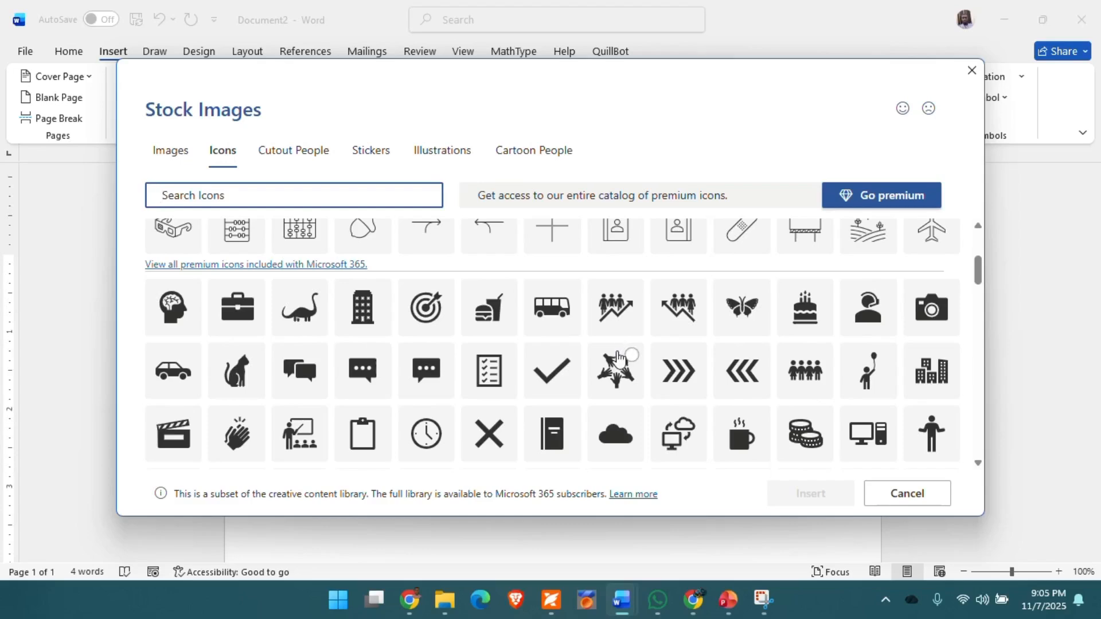
pyautogui.scroll(3, 618, 358)
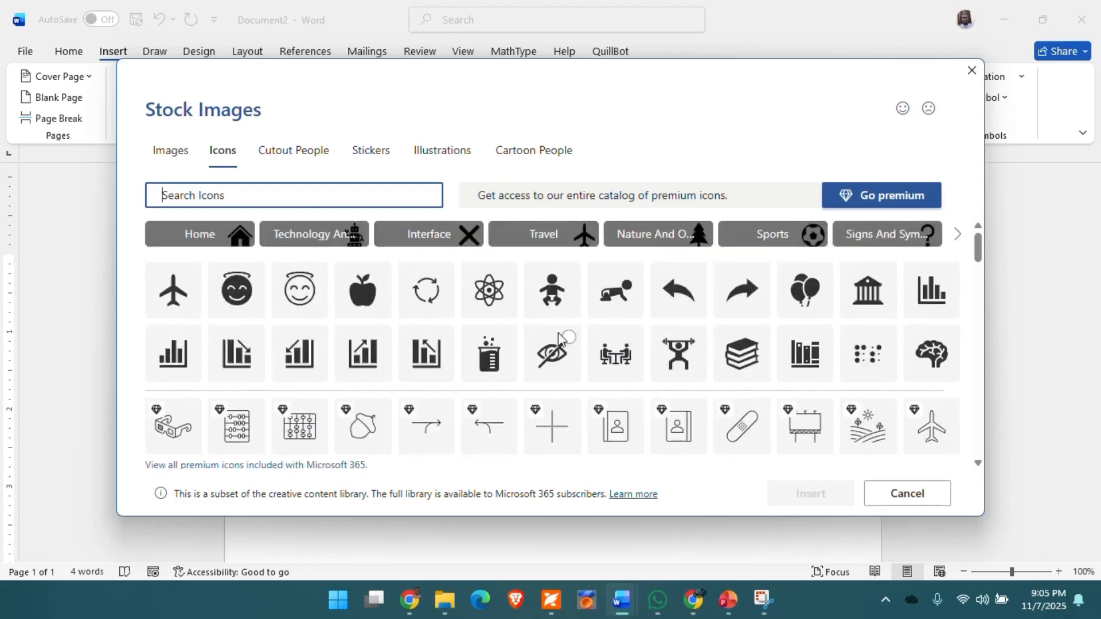
pyautogui.scroll(-6, 561, 337)
pyautogui.scroll(-5, 559, 338)
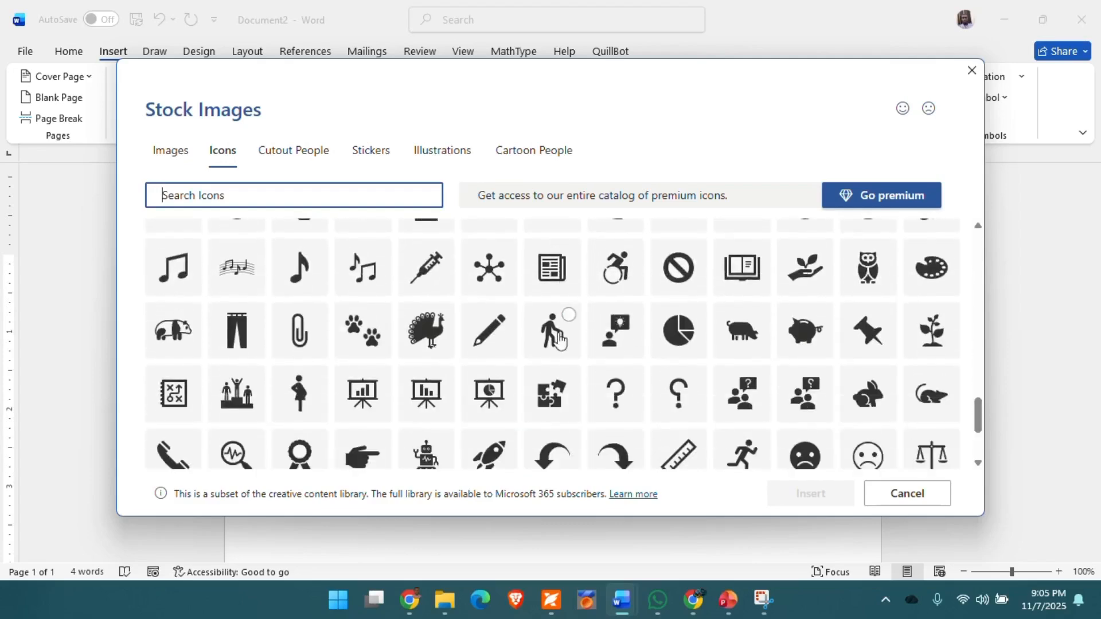
pyautogui.scroll(-3, 559, 338)
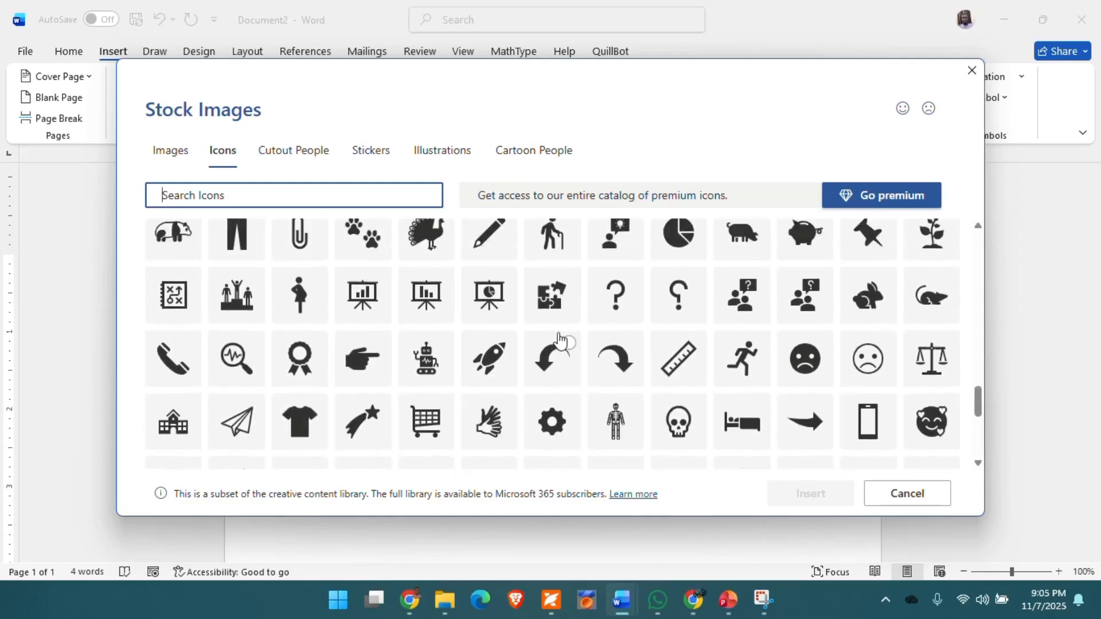
pyautogui.scroll(12, 559, 338)
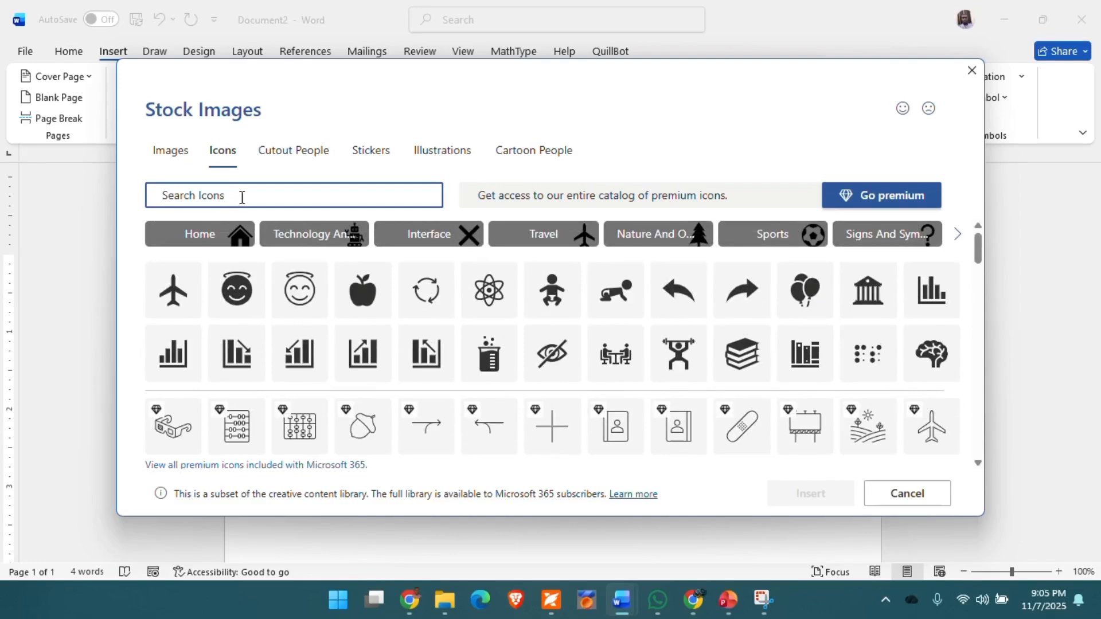
# - Search the icon library for "man" and insert the head-and-shoulders man icon below the list
pyautogui.click(224, 196)
pyautogui.write('man')
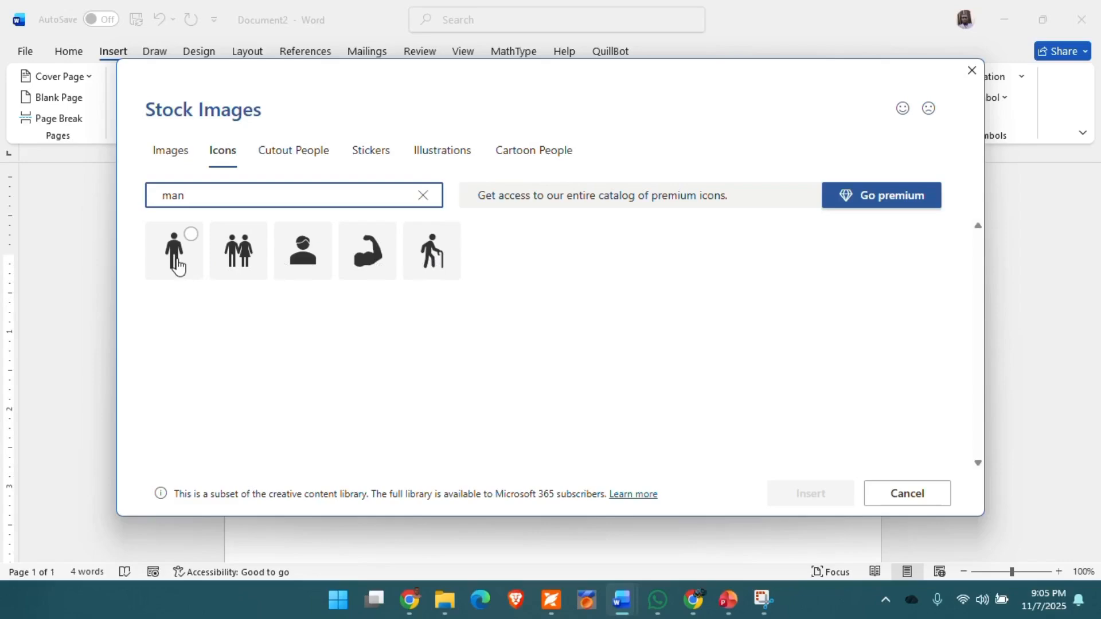
pyautogui.click(318, 236)
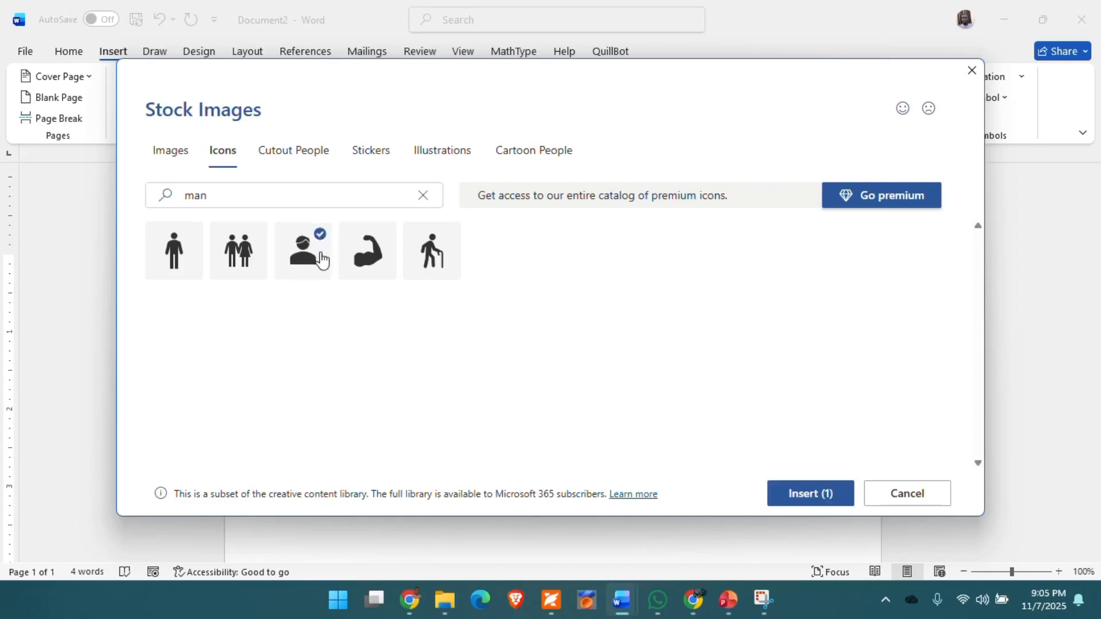
pyautogui.click(809, 494)
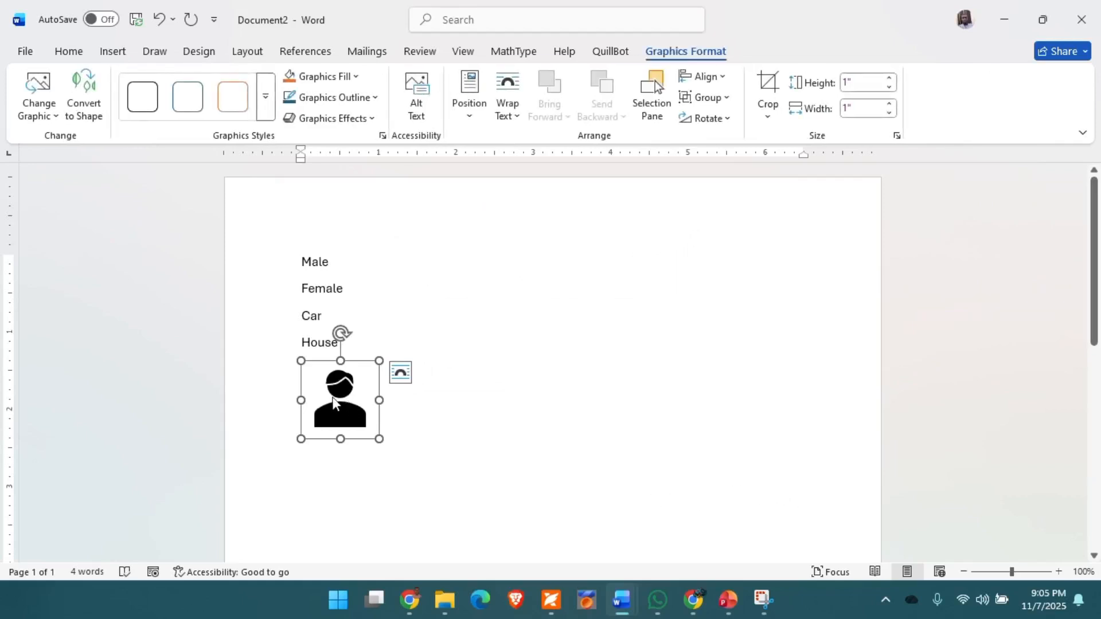
# - Set the man icon's text wrapping to Through and move it to the blank area right of the list
pyautogui.moveTo(333, 403); pyautogui.dragTo(433, 384)
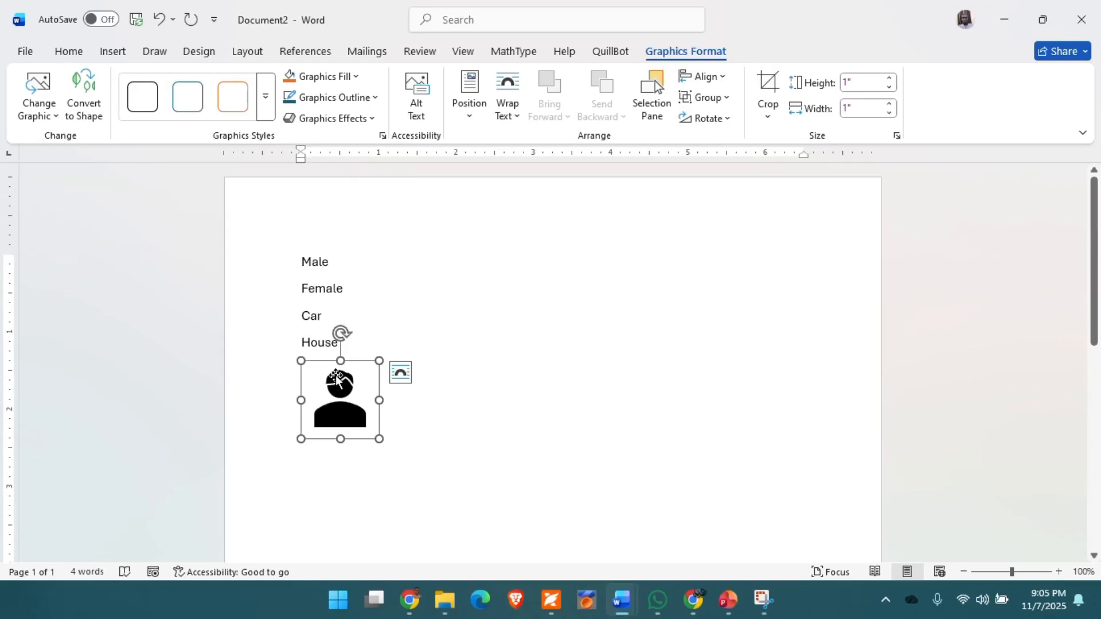
pyautogui.click(401, 374)
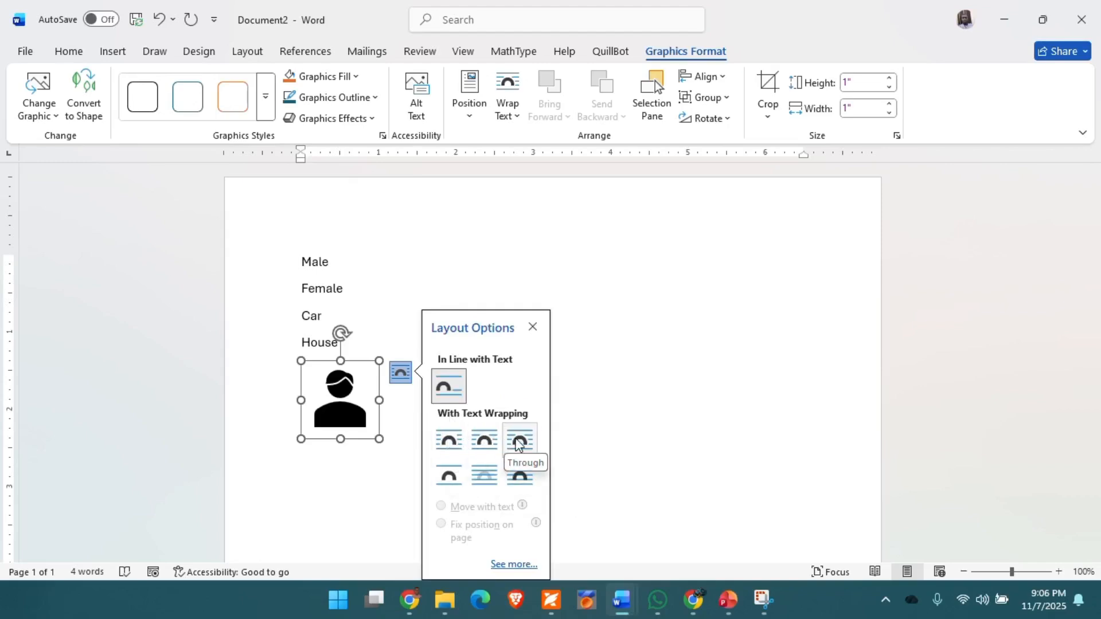
pyautogui.click(519, 441)
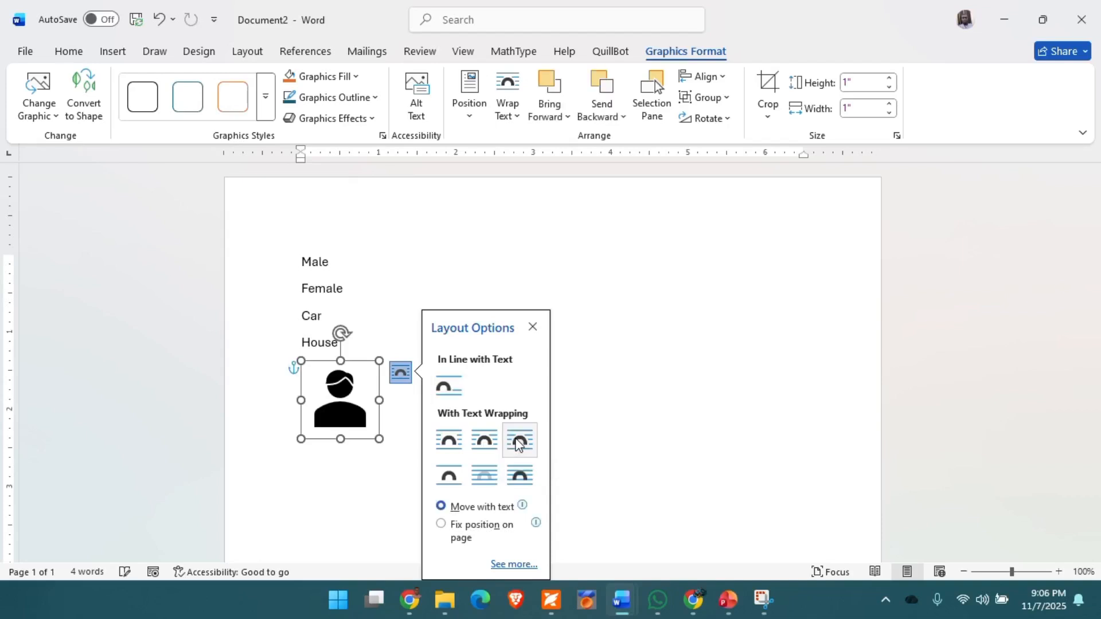
pyautogui.moveTo(337, 394); pyautogui.dragTo(495, 299)
pyautogui.moveTo(518, 274); pyautogui.dragTo(620, 250)
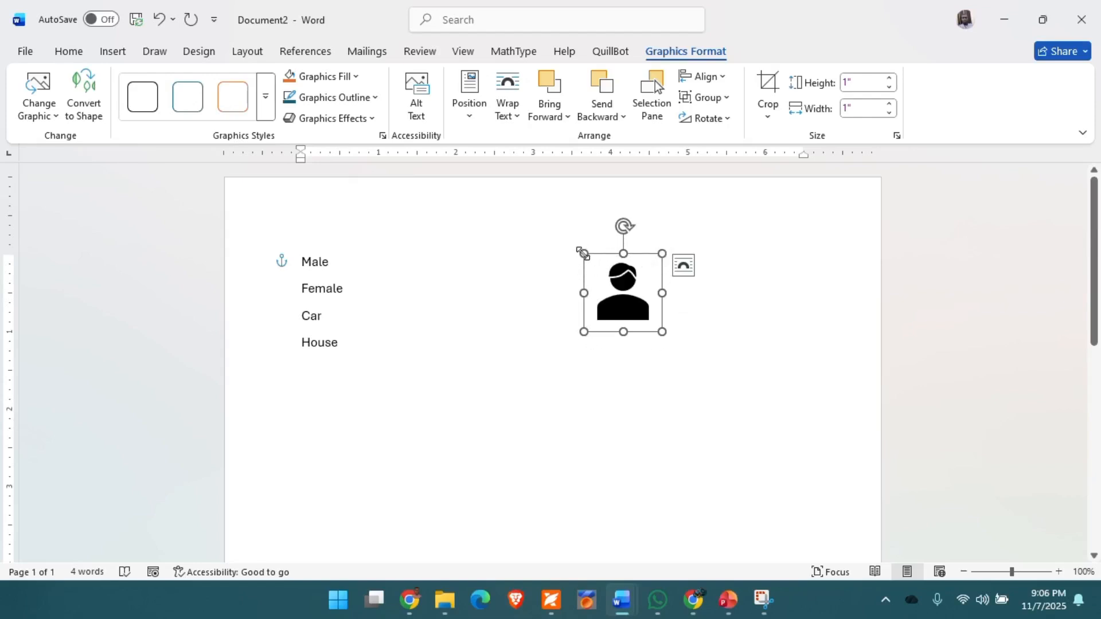
# - Shrink the man icon to about 0.41" and place it beside Male, with an empty line inserted above Female
pyautogui.moveTo(583, 253); pyautogui.dragTo(367, 260)
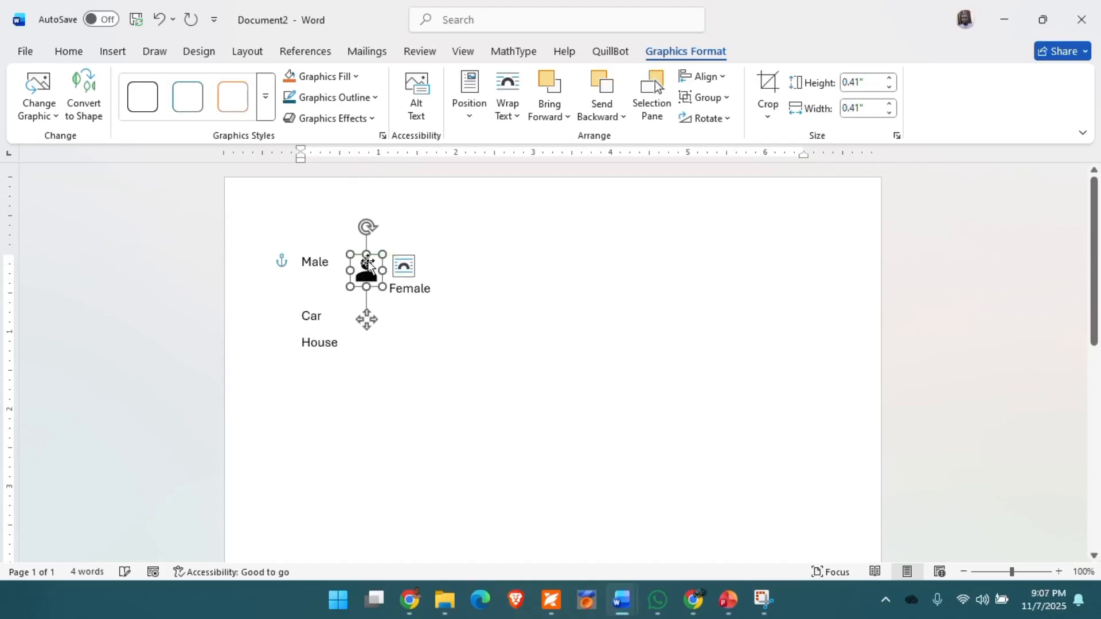
pyautogui.click(391, 287)
pyautogui.press('Return')
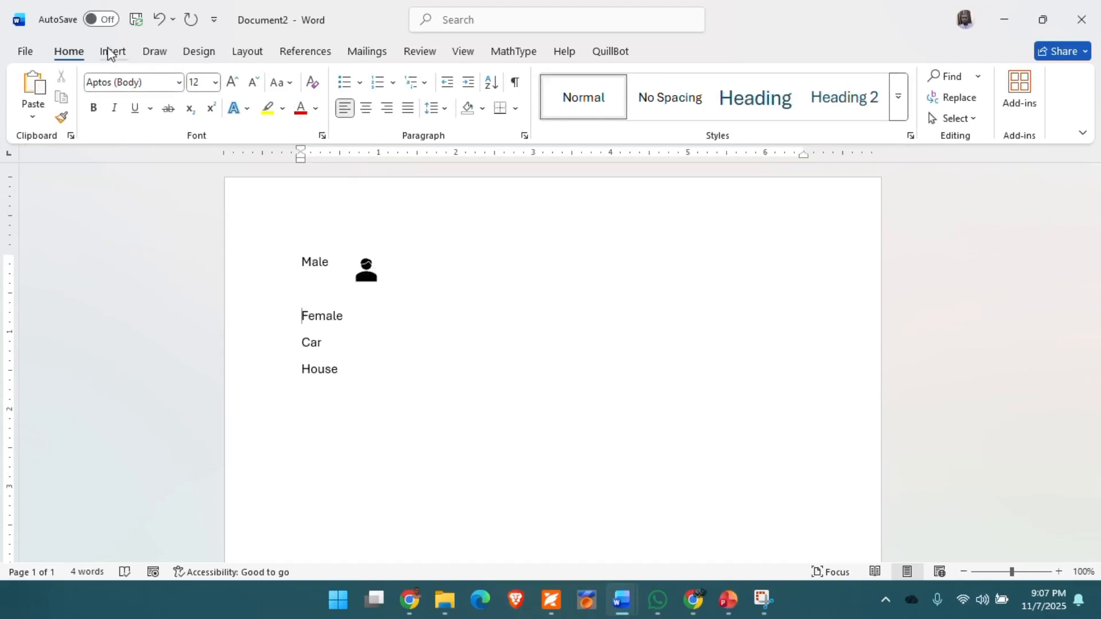
# - Search the stock icons for "female" and insert the head-and-shoulders woman icon at the Female line
pyautogui.click(113, 51)
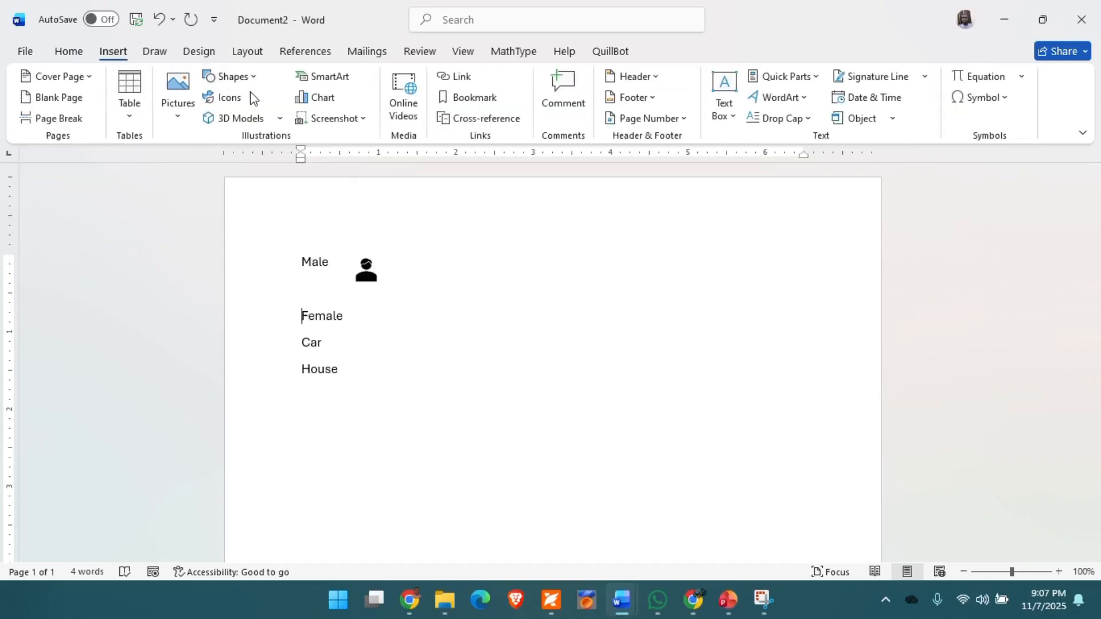
pyautogui.click(226, 98)
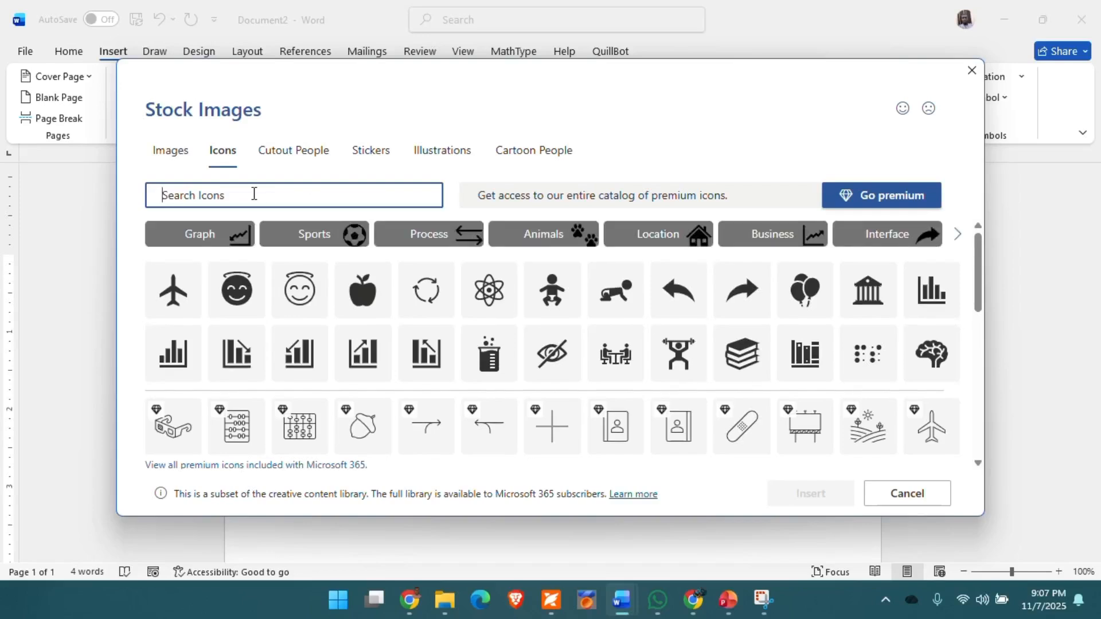
pyautogui.write('fe')
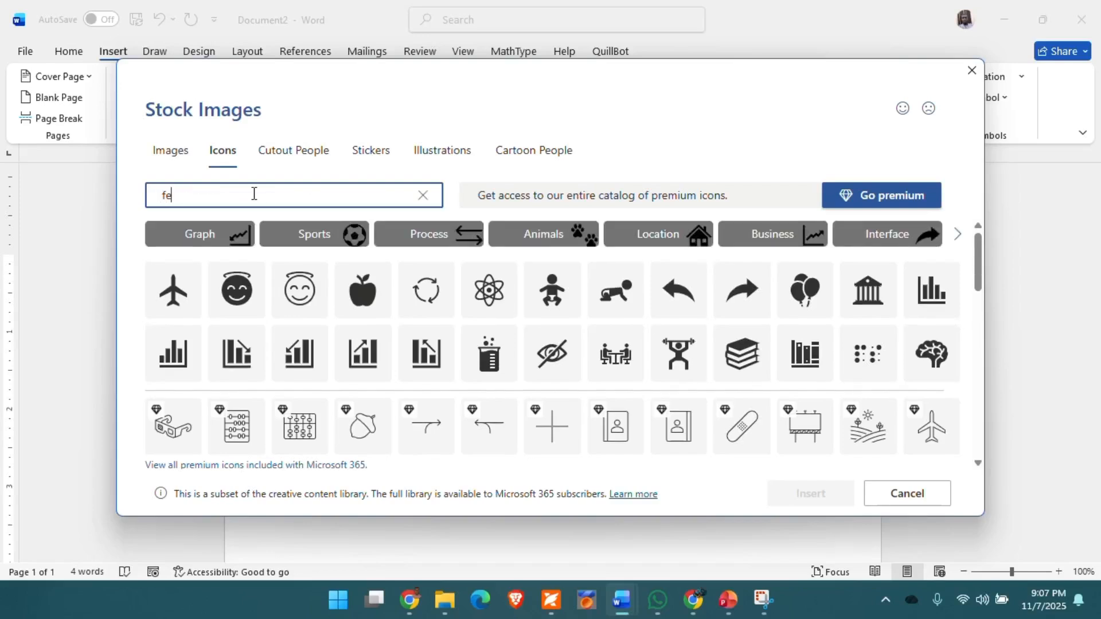
pyautogui.write('male')
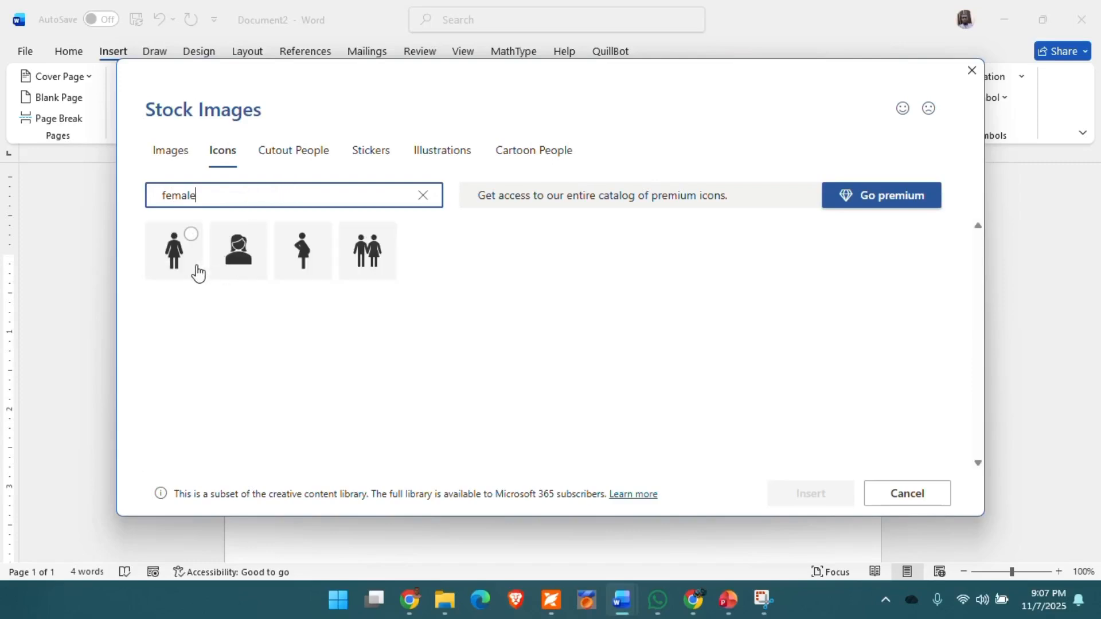
pyautogui.click(233, 268)
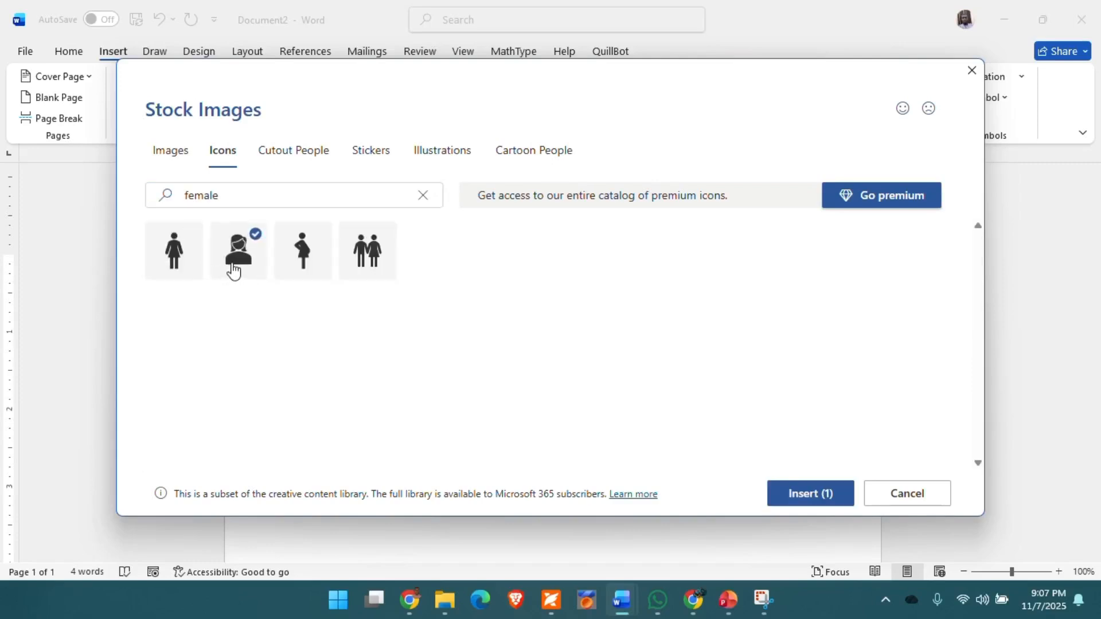
pyautogui.click(792, 498)
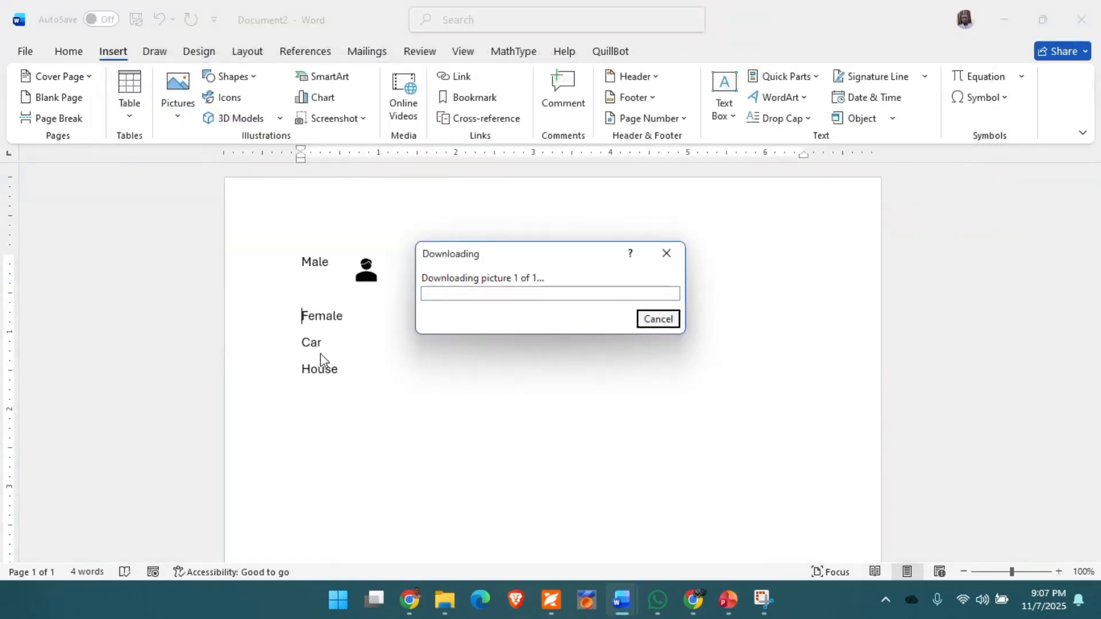
pyautogui.click(537, 320)
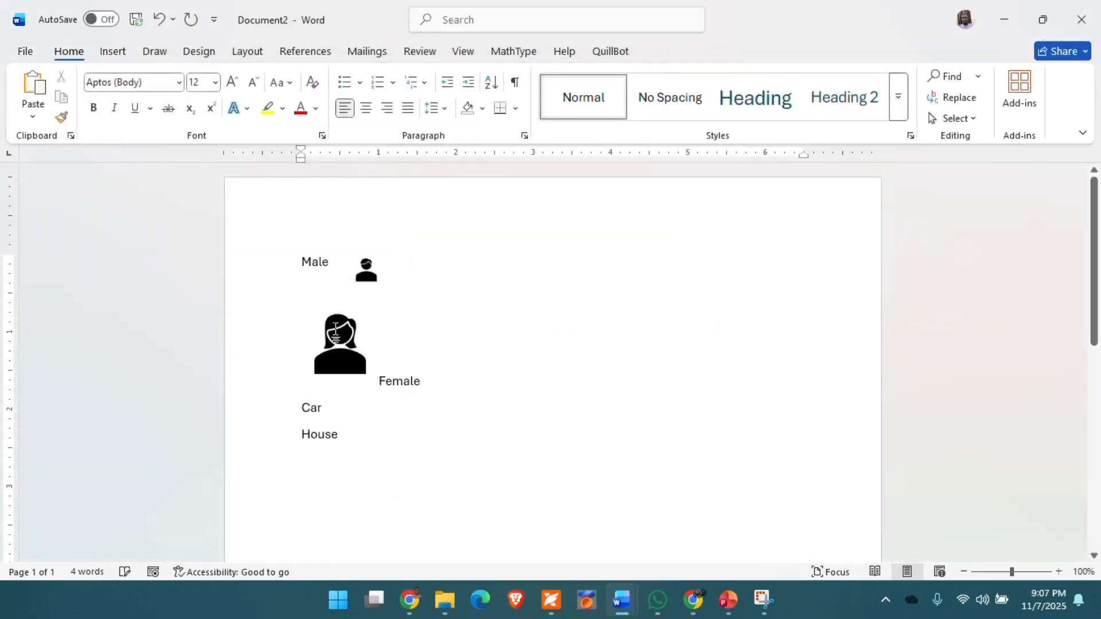
# - Set the woman icon's text wrapping to Through and place it beside Female at about 0.4" in size
pyautogui.click(325, 339)
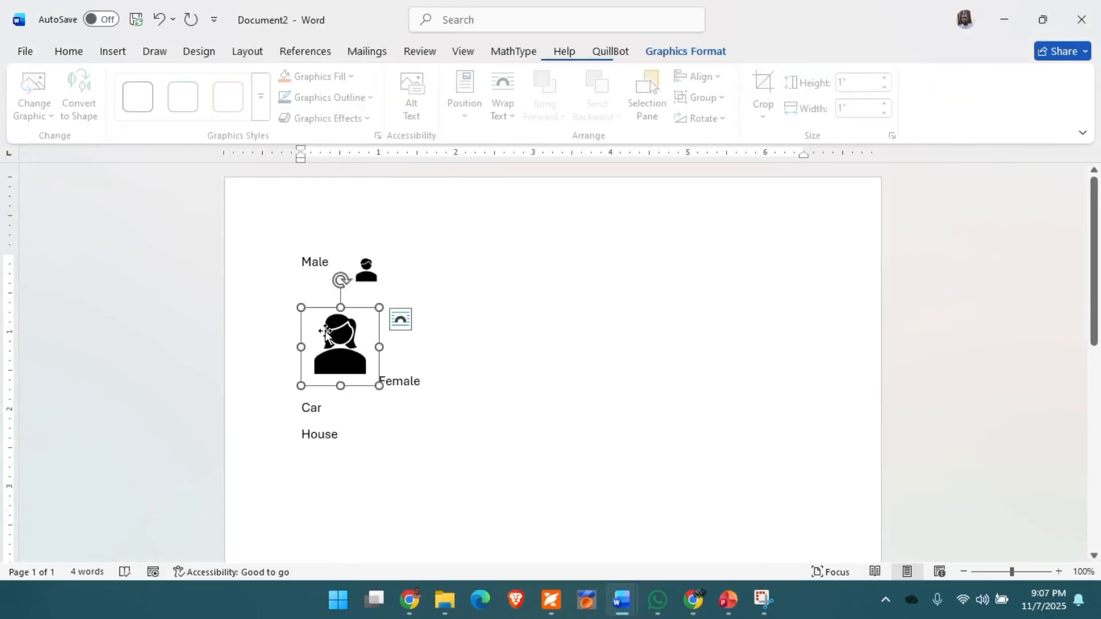
pyautogui.click(400, 320)
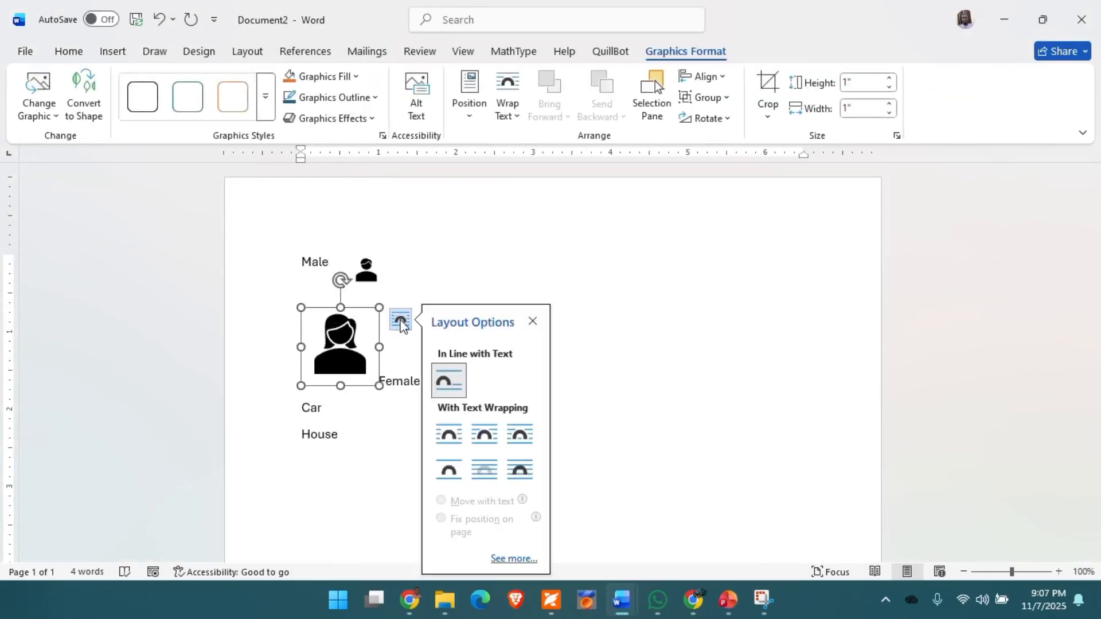
pyautogui.click(520, 436)
pyautogui.moveTo(336, 340); pyautogui.dragTo(369, 309)
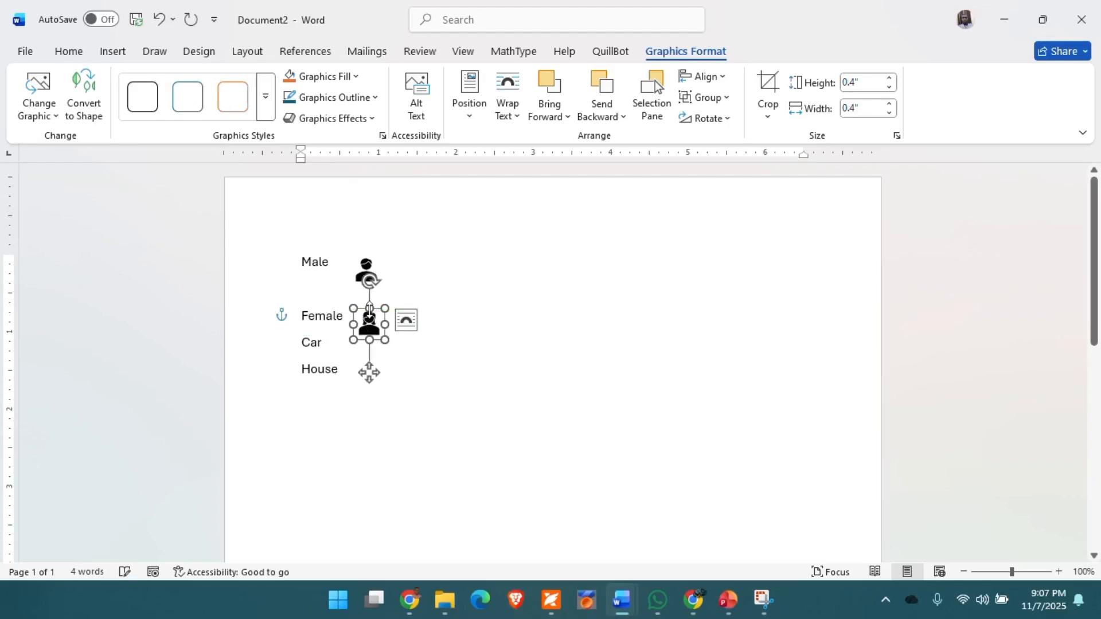
pyautogui.click(622, 347)
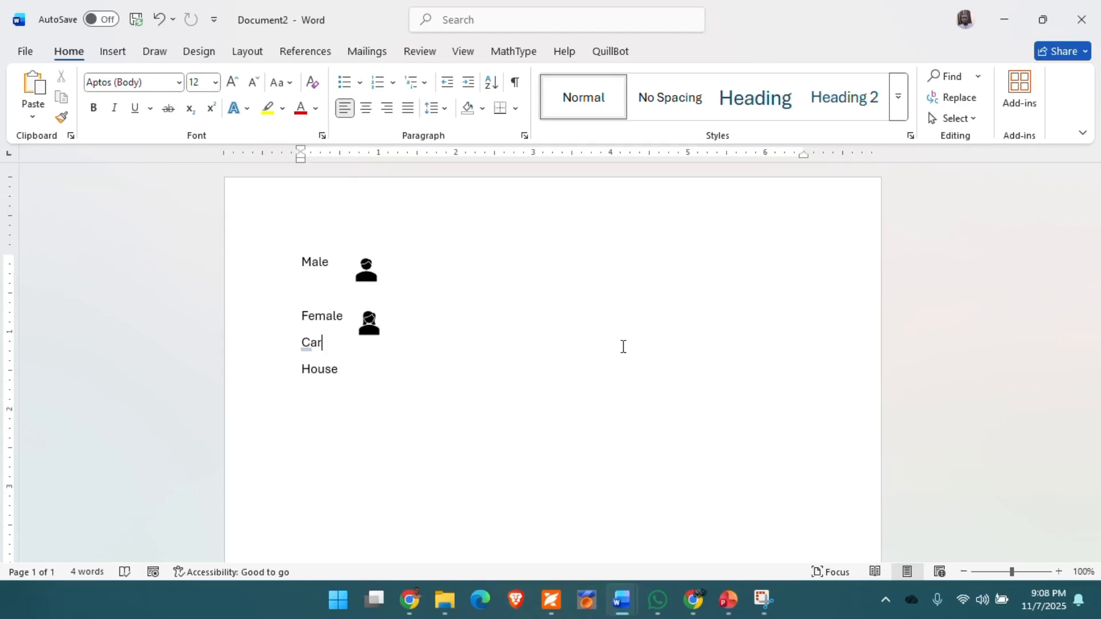
# - Fill the man icon beside Male with a custom dark brown, #6C4000, by darkening an orange base colour
pyautogui.click(367, 274)
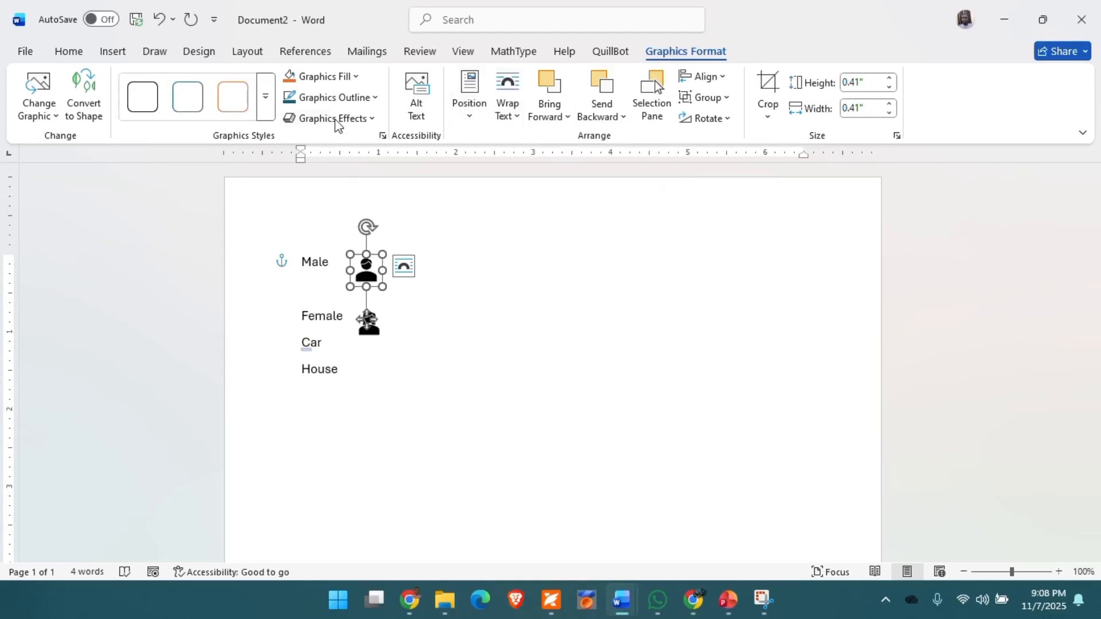
pyautogui.click(356, 77)
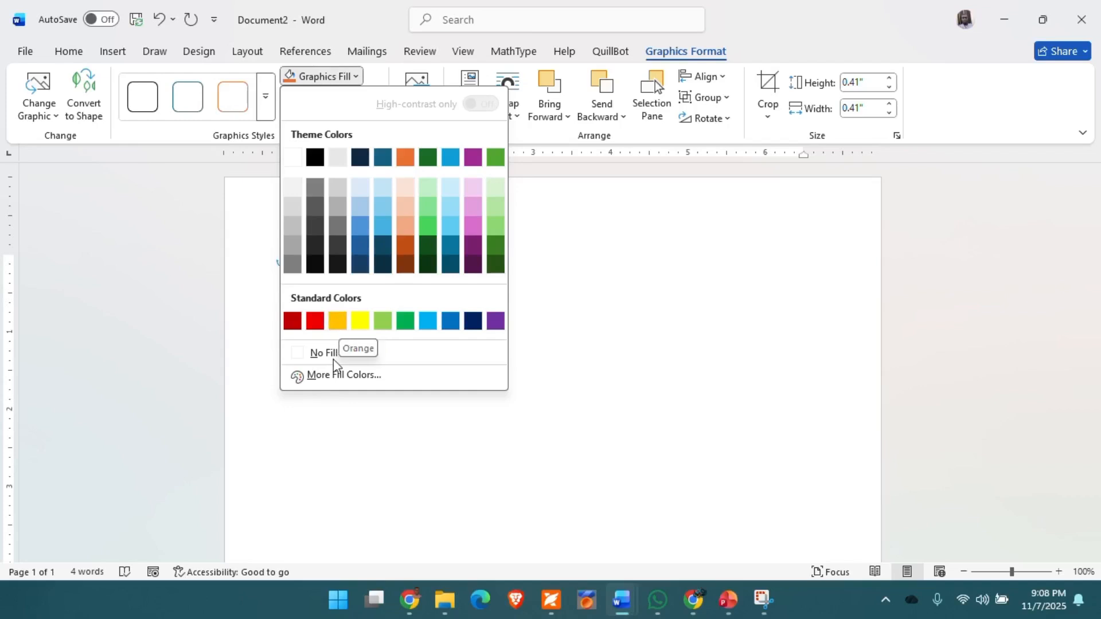
pyautogui.click(319, 380)
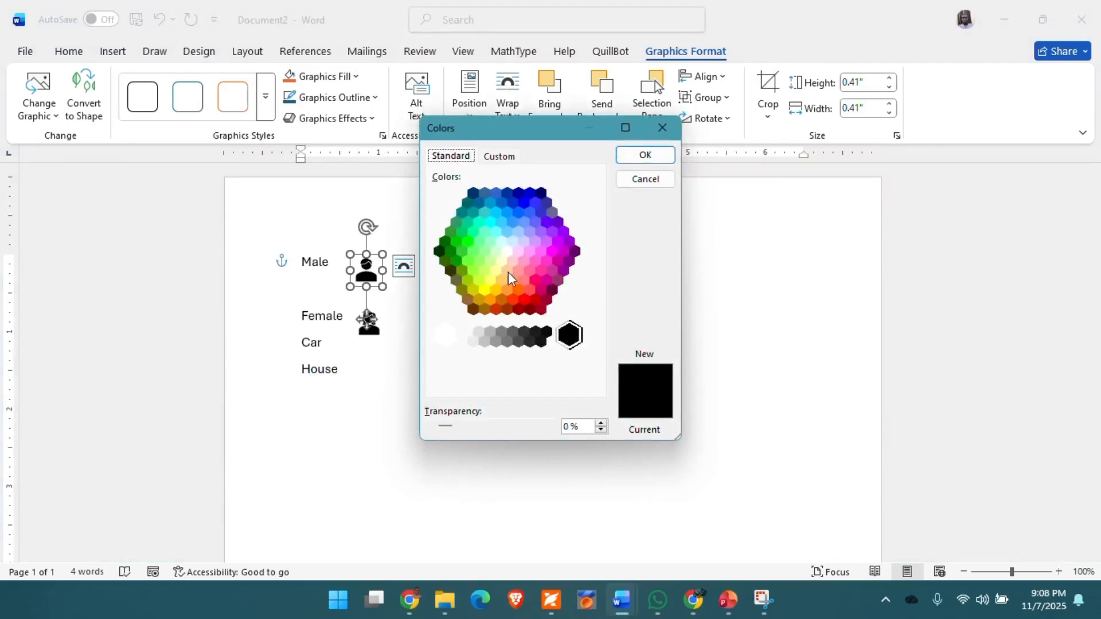
pyautogui.click(490, 300)
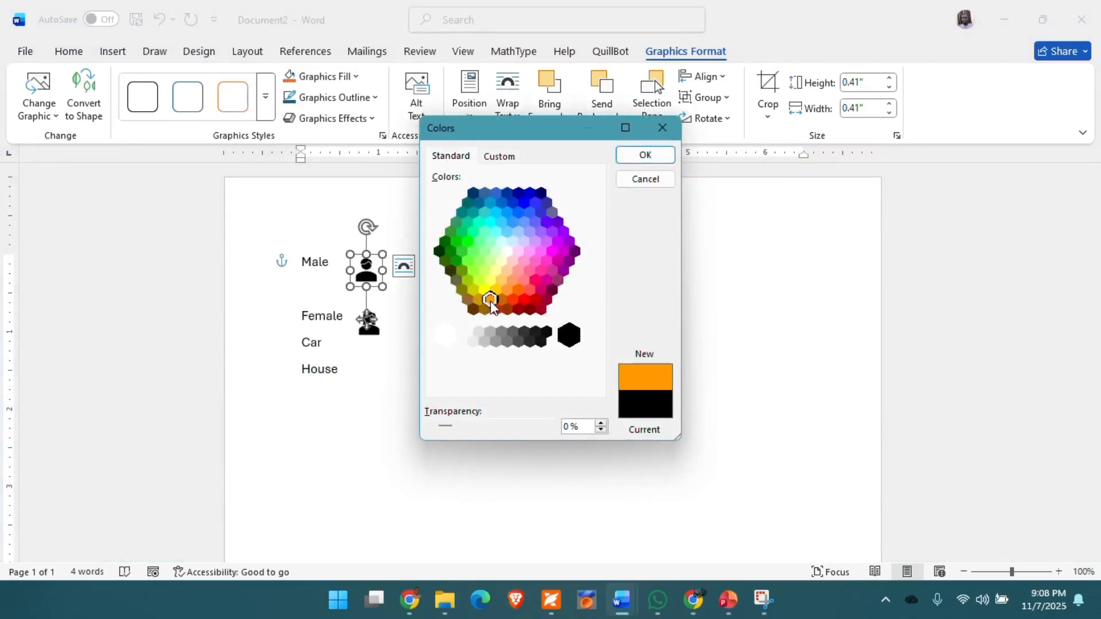
pyautogui.click(498, 161)
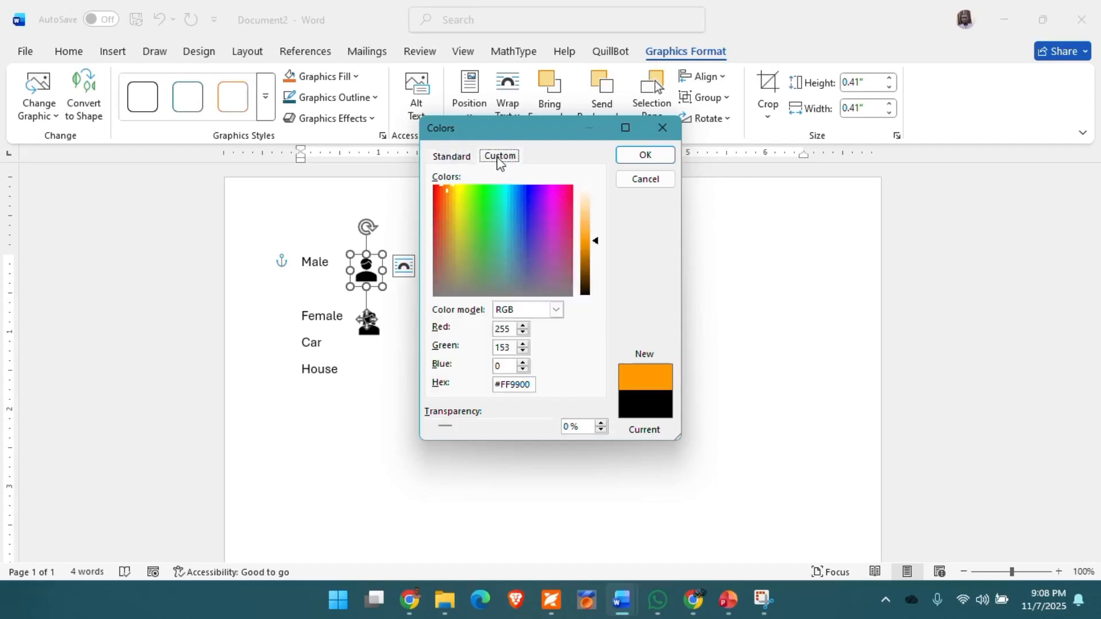
pyautogui.click(586, 247)
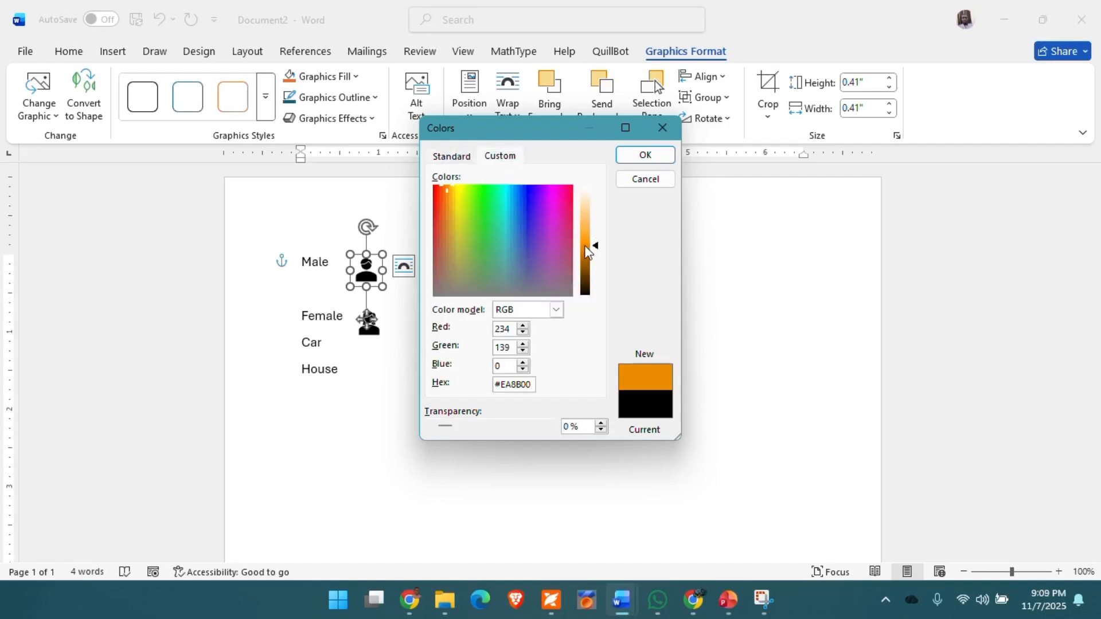
pyautogui.moveTo(587, 251); pyautogui.dragTo(587, 265)
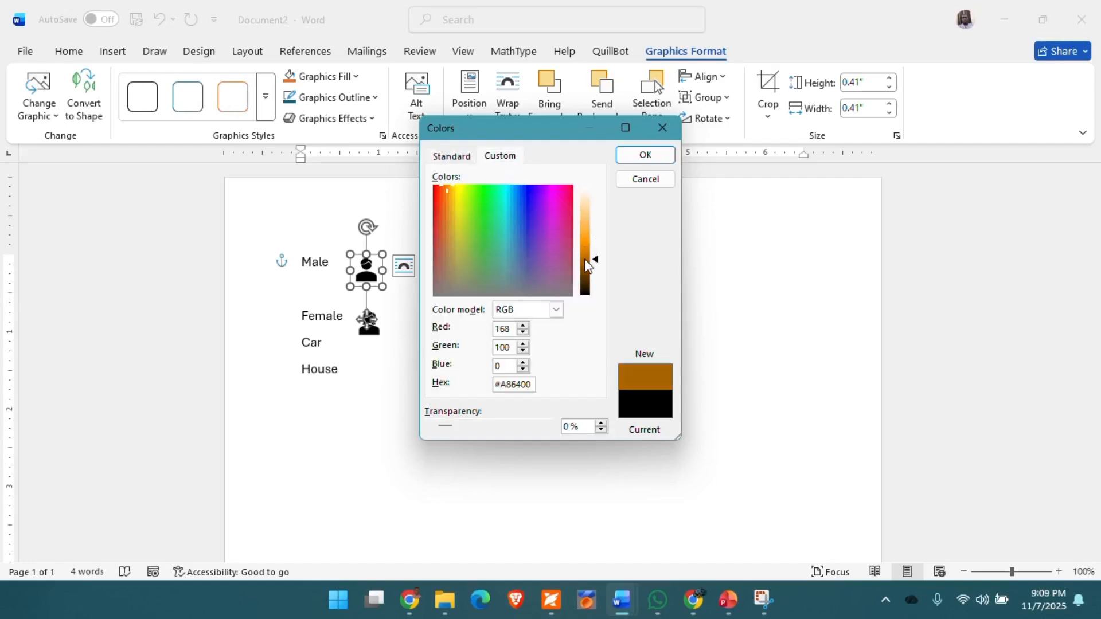
pyautogui.click(585, 260)
pyautogui.moveTo(588, 266); pyautogui.dragTo(588, 280)
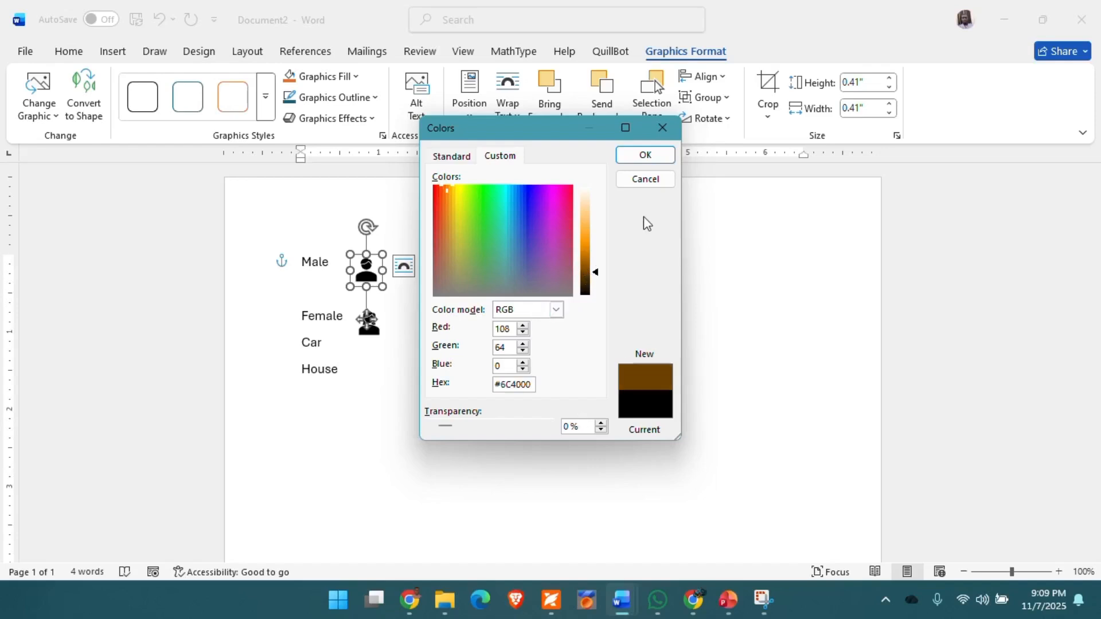
pyautogui.click(642, 153)
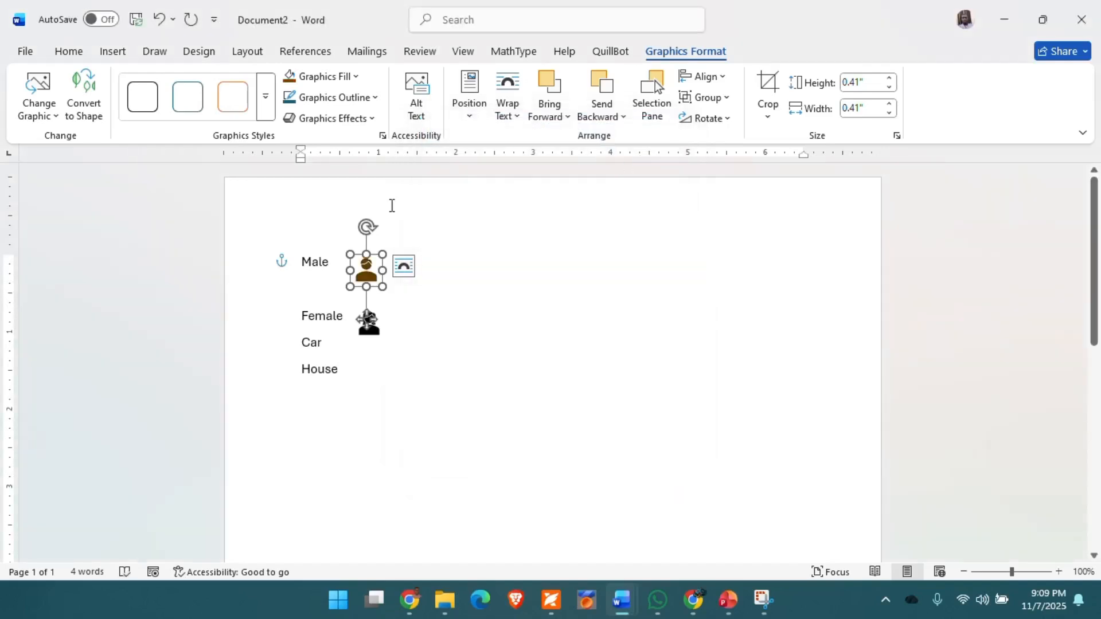
pyautogui.click(430, 297)
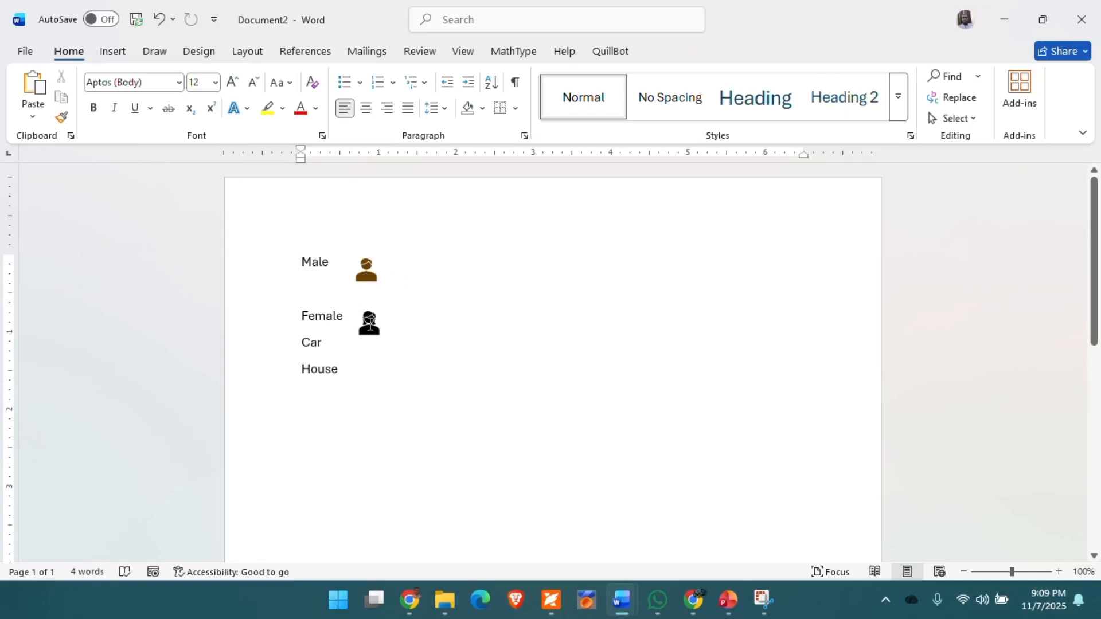
# - Fill the woman icon beside Female with standard Orange and darken it to the custom gold #D2A000
pyautogui.click(367, 321)
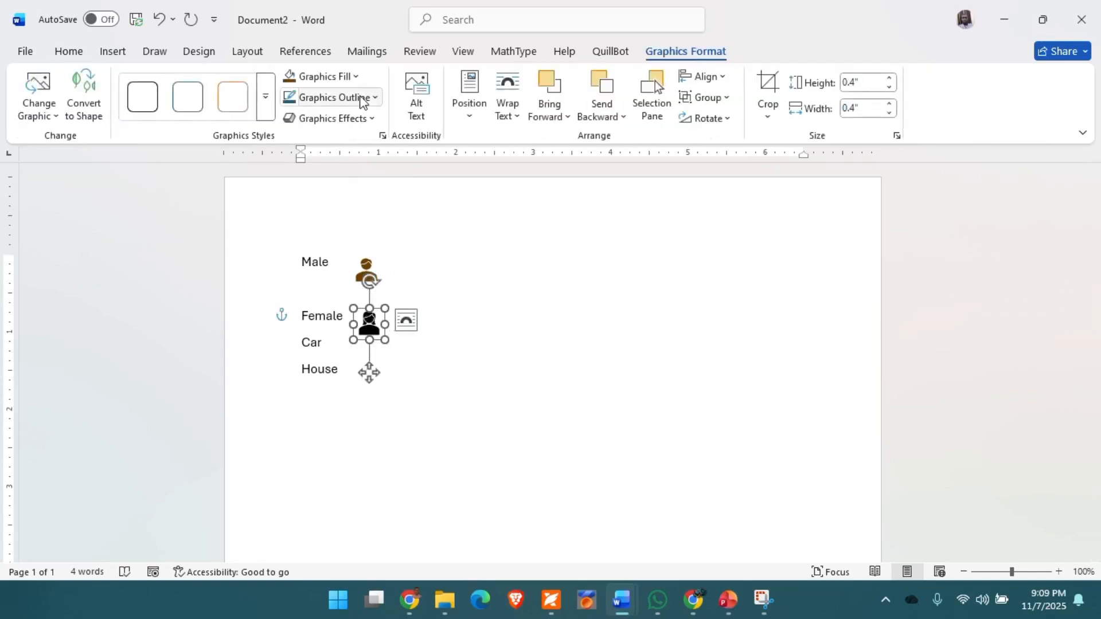
pyautogui.click(358, 81)
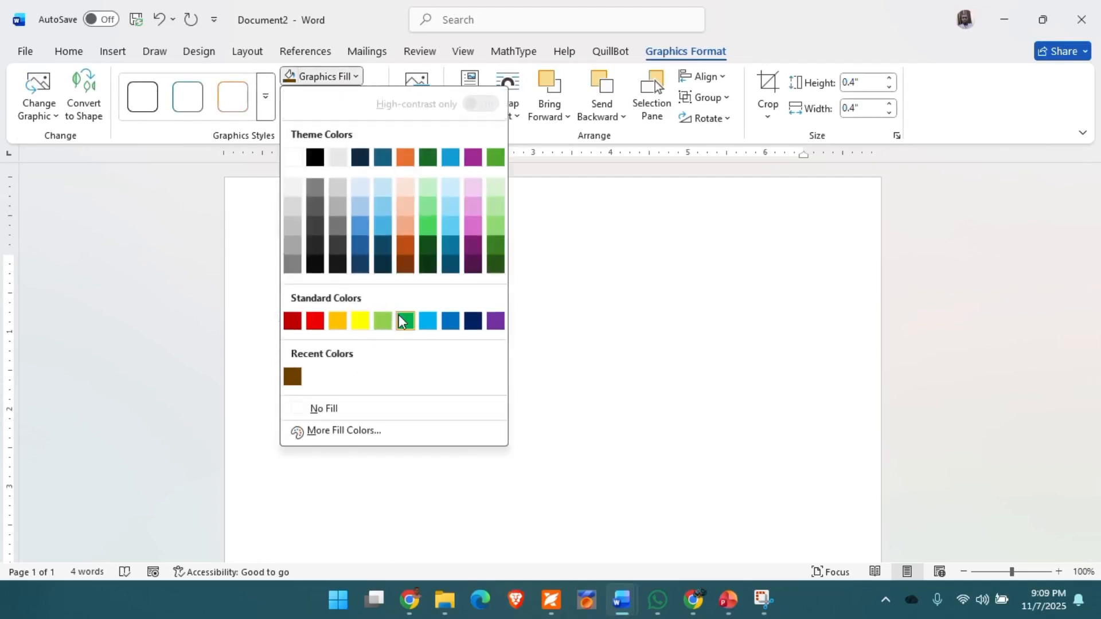
pyautogui.click(338, 321)
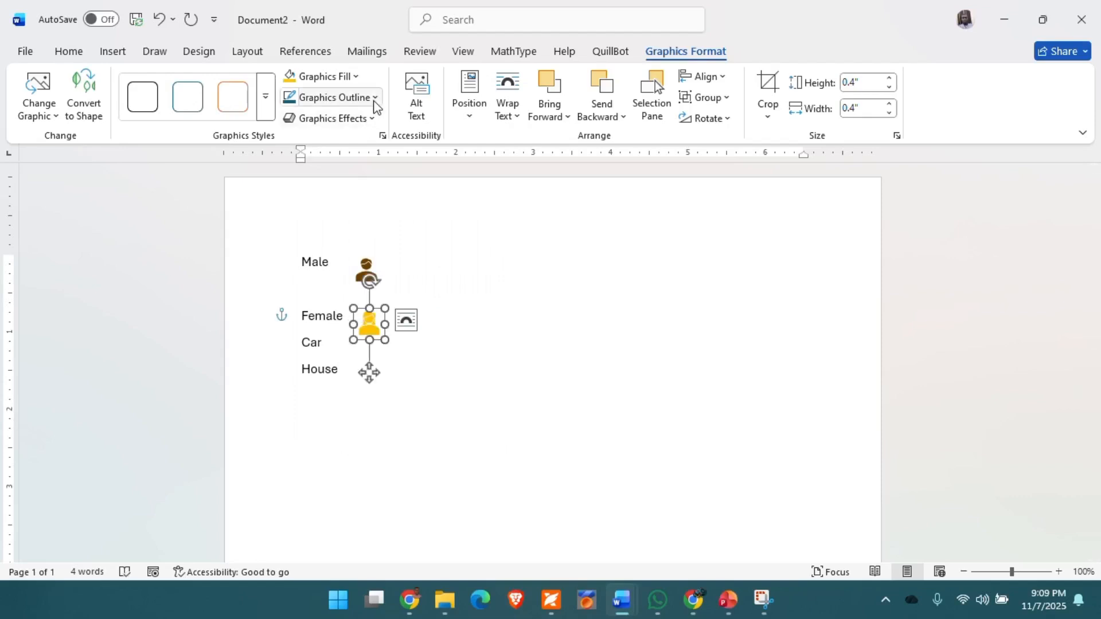
pyautogui.click(350, 77)
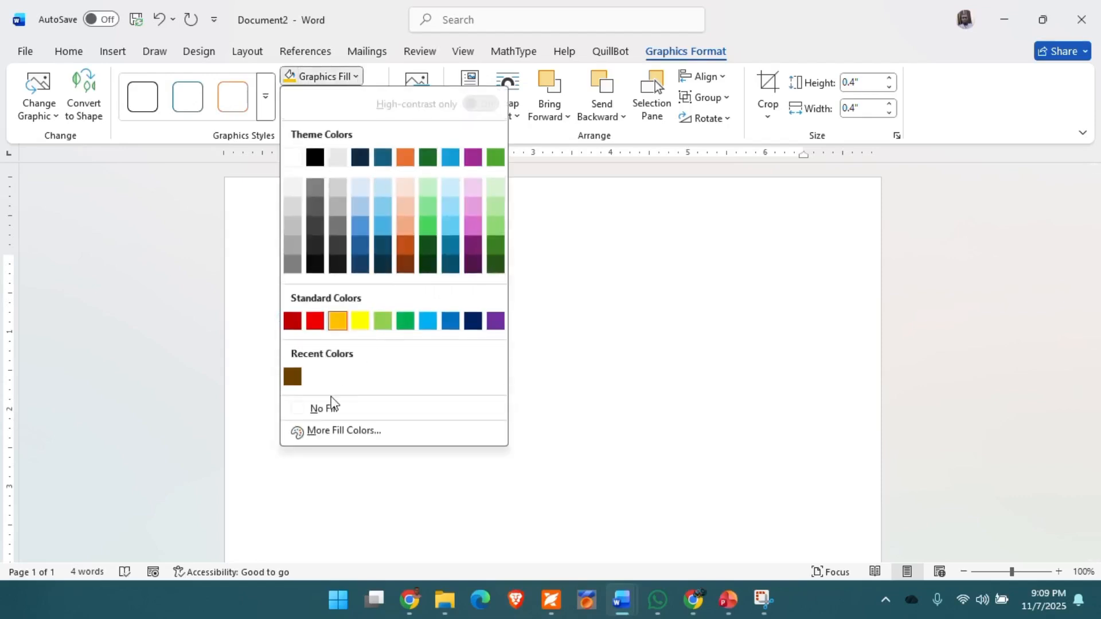
pyautogui.click(315, 431)
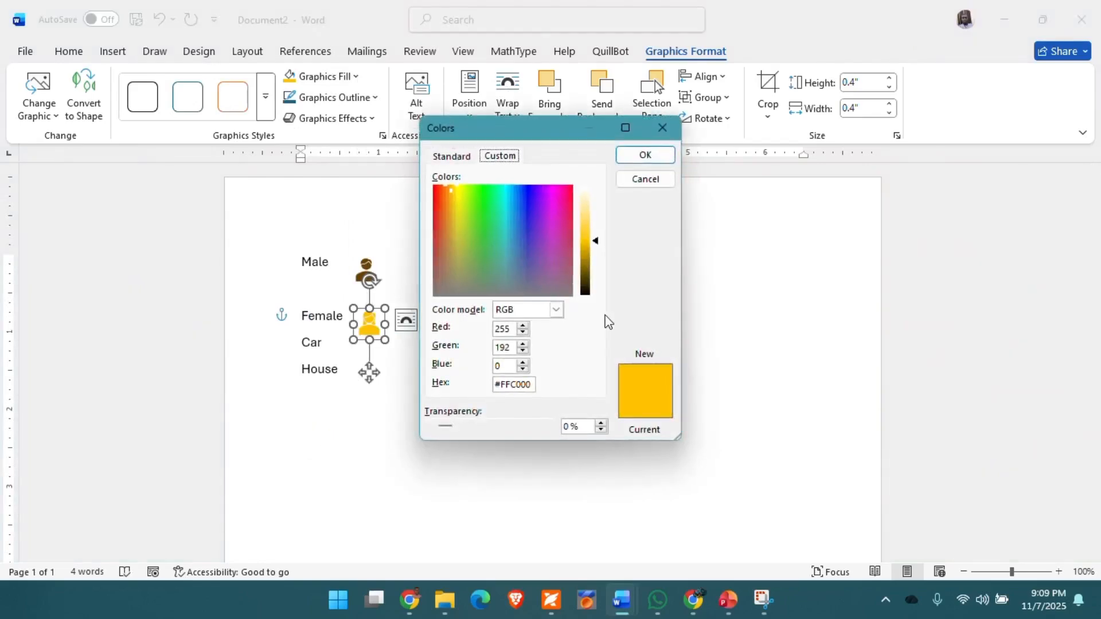
pyautogui.click(585, 248)
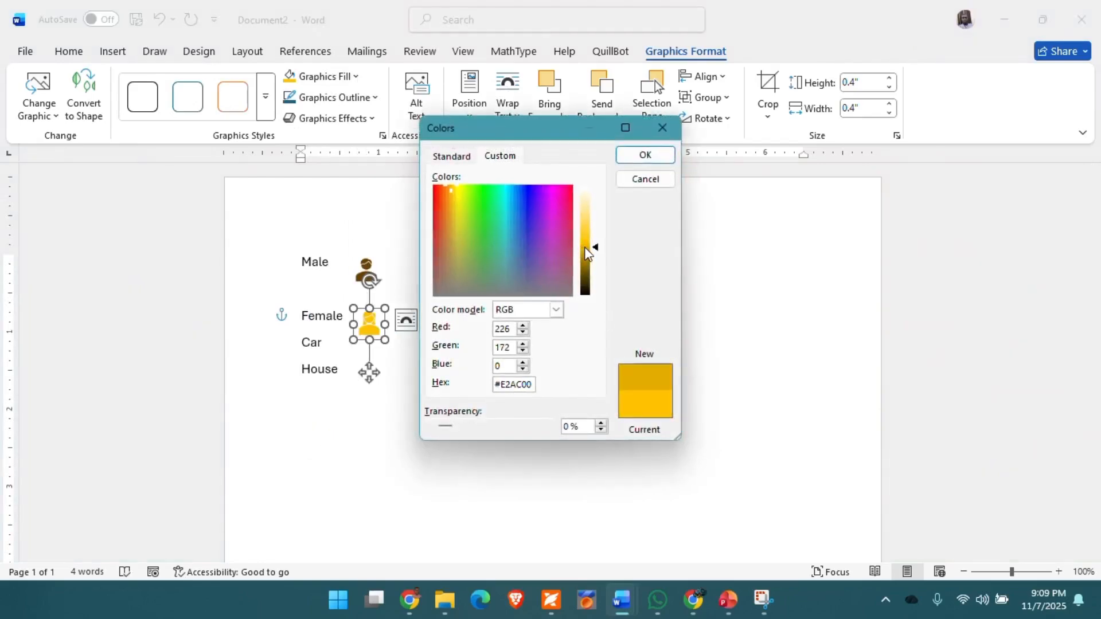
pyautogui.moveTo(585, 248); pyautogui.dragTo(585, 252)
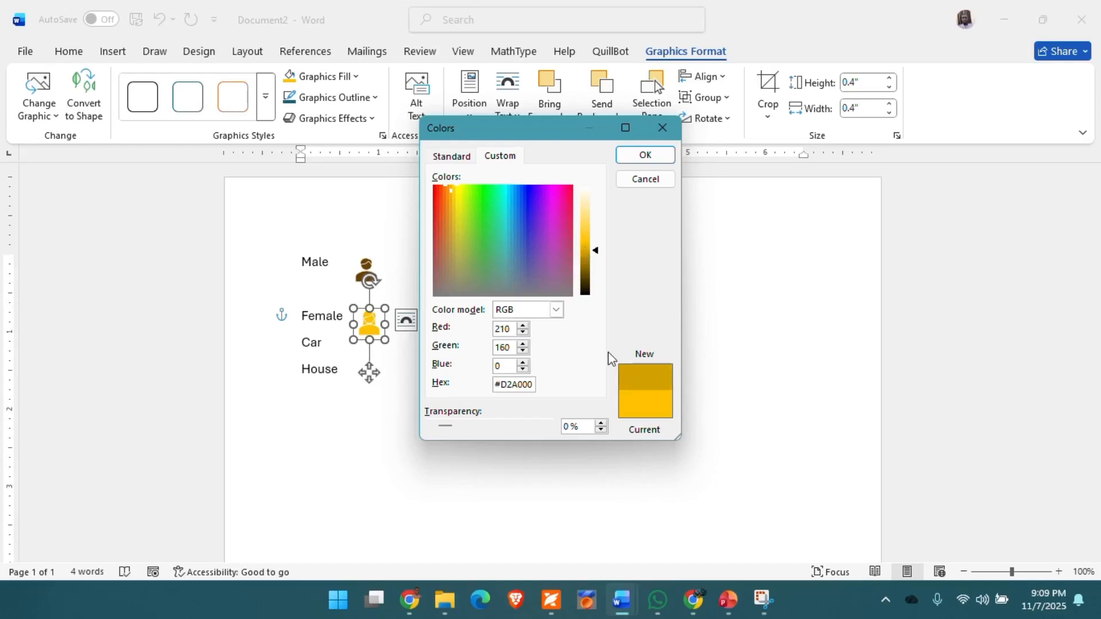
pyautogui.click(657, 163)
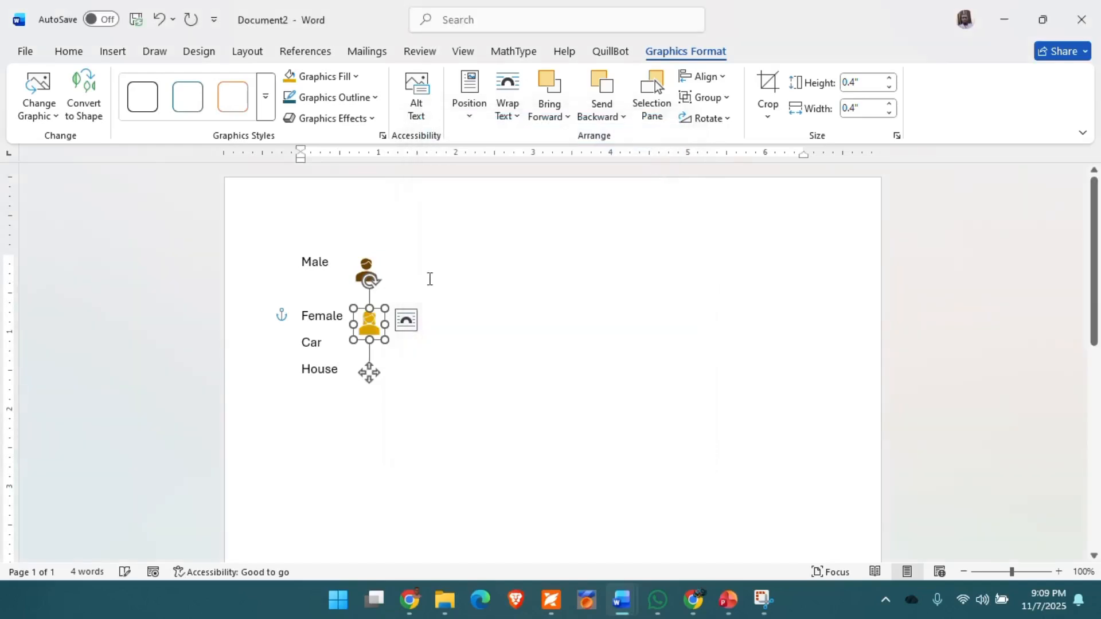
pyautogui.click(470, 314)
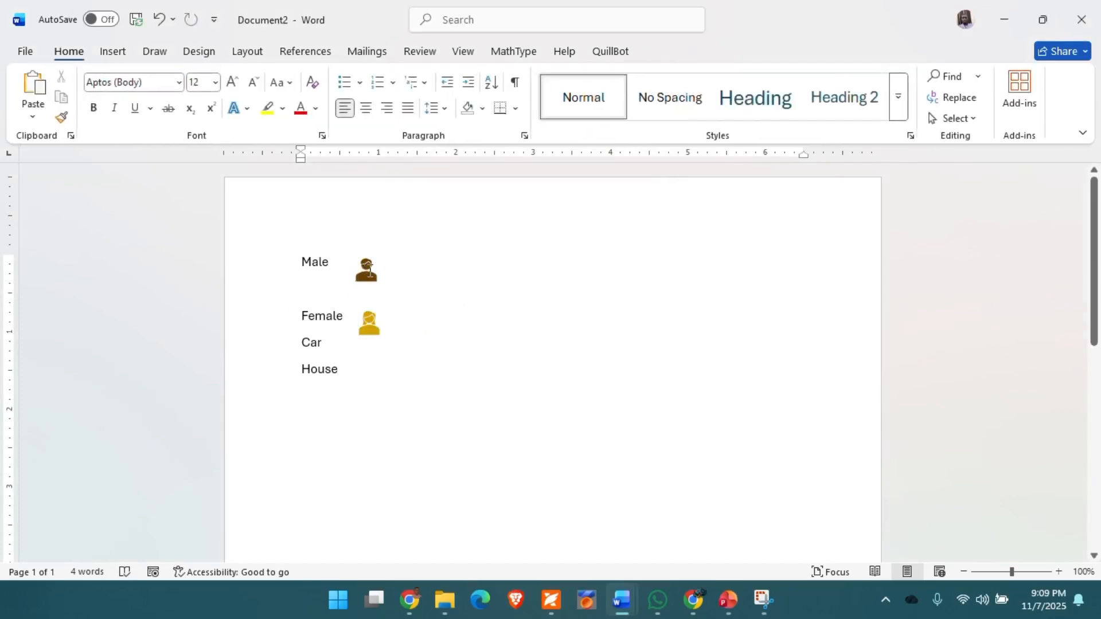
# - Give the man icon beside Male a black graphics outline
pyautogui.click(369, 331)
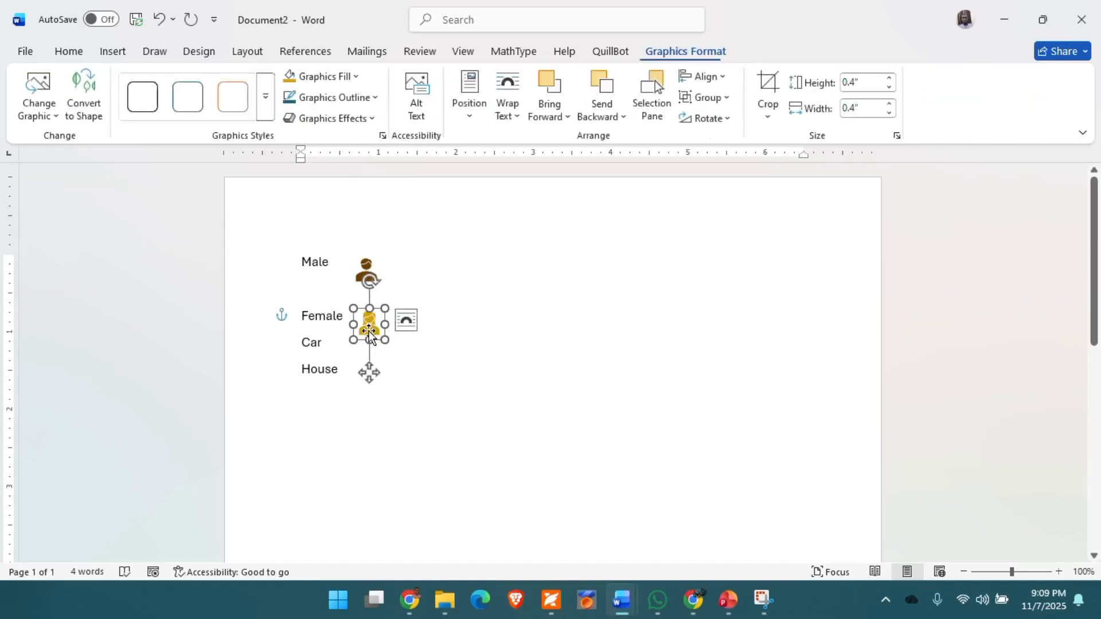
pyautogui.click(369, 266)
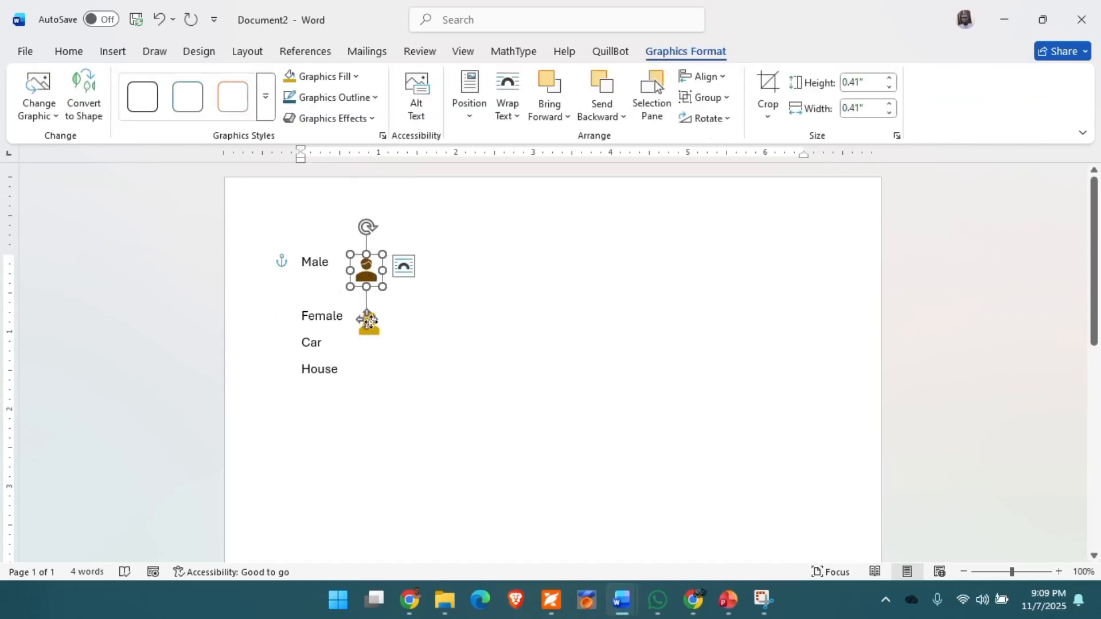
pyautogui.click(376, 98)
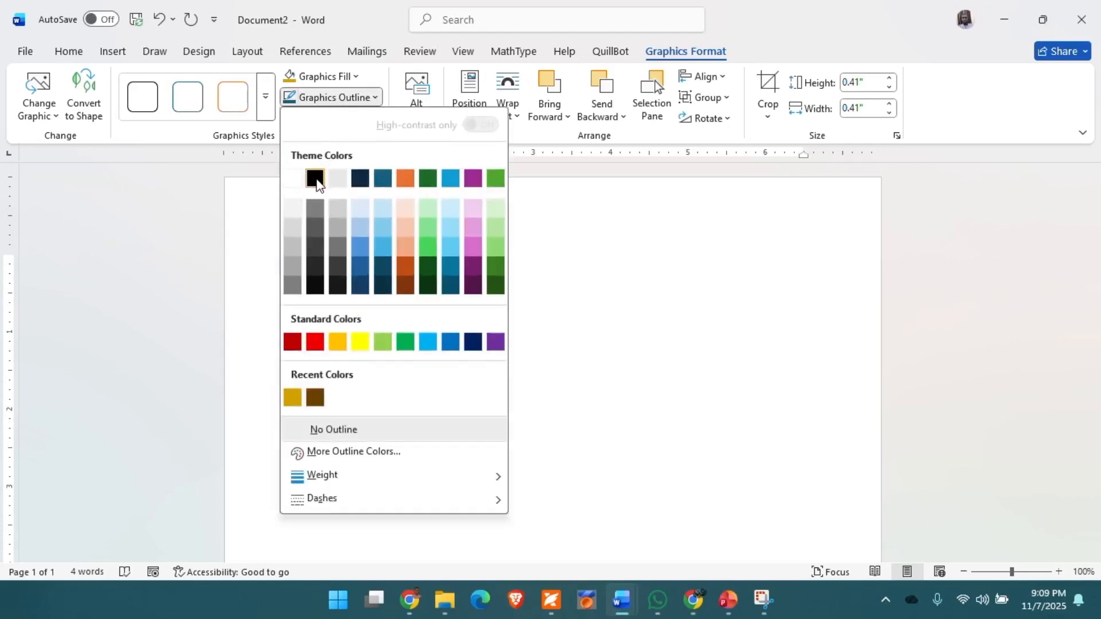
pyautogui.click(315, 179)
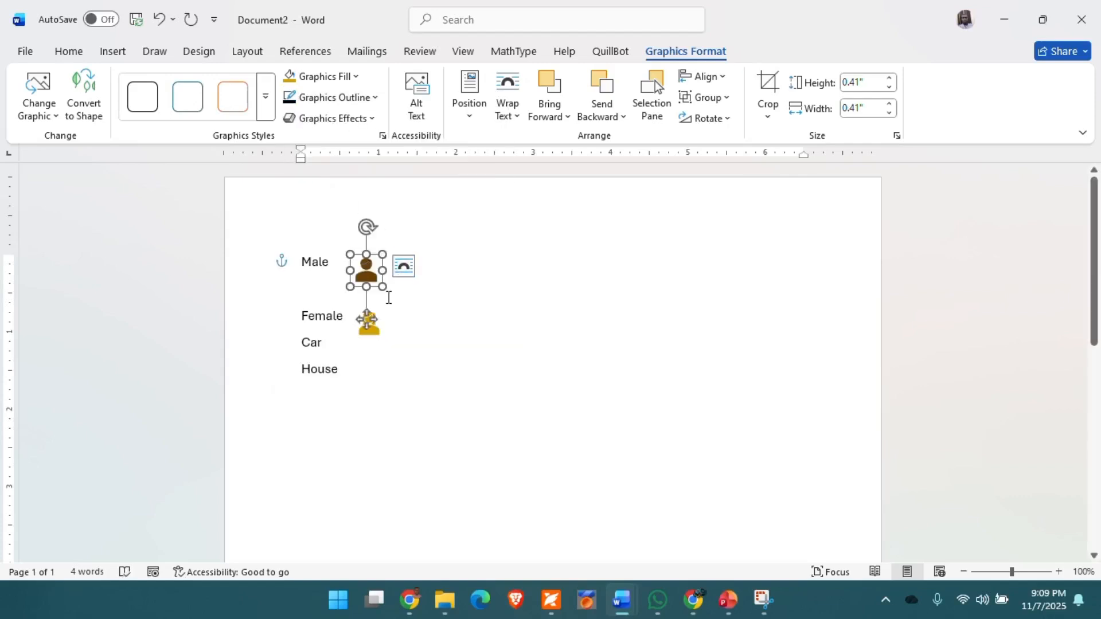
pyautogui.click(442, 320)
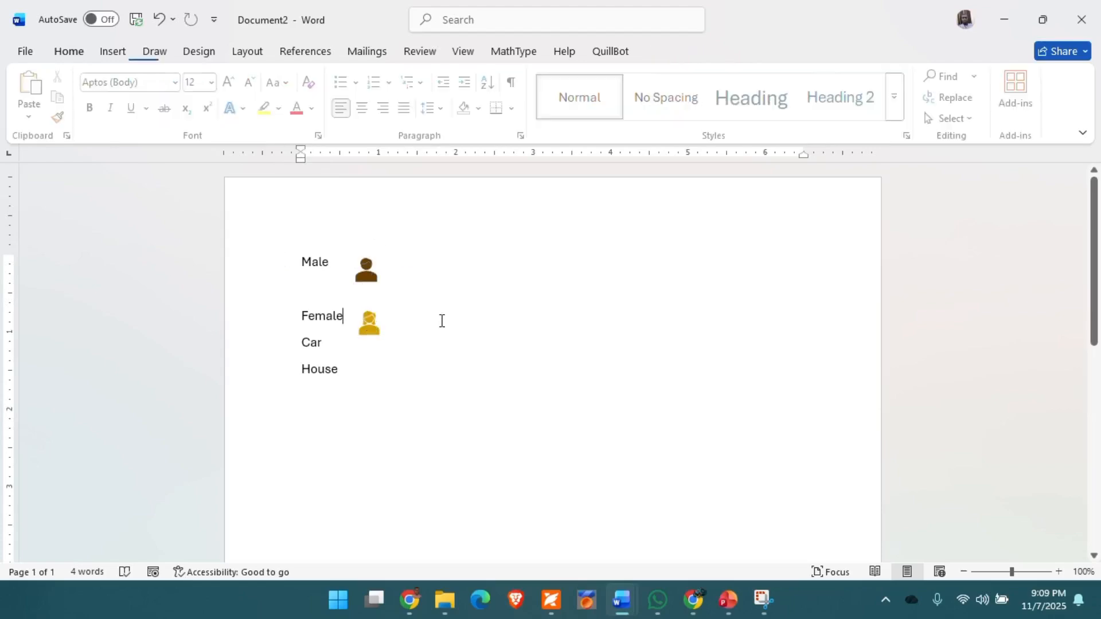
# - Enlarge the man icon to about 4.21" to inspect its outline, and undo the resize
pyautogui.click(372, 275)
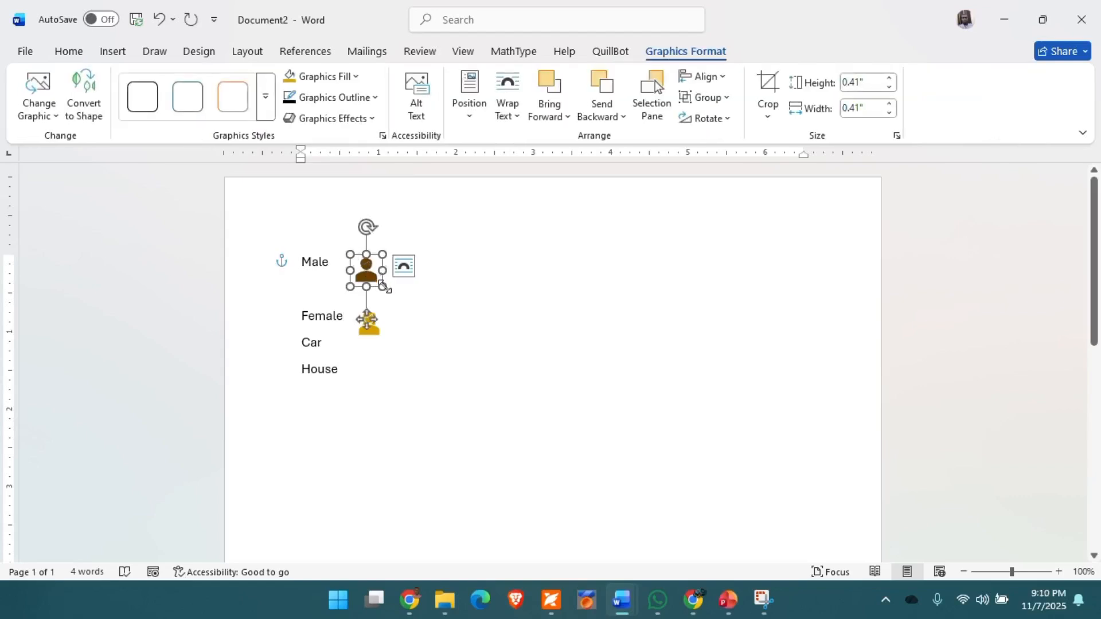
pyautogui.moveTo(383, 287); pyautogui.dragTo(677, 466)
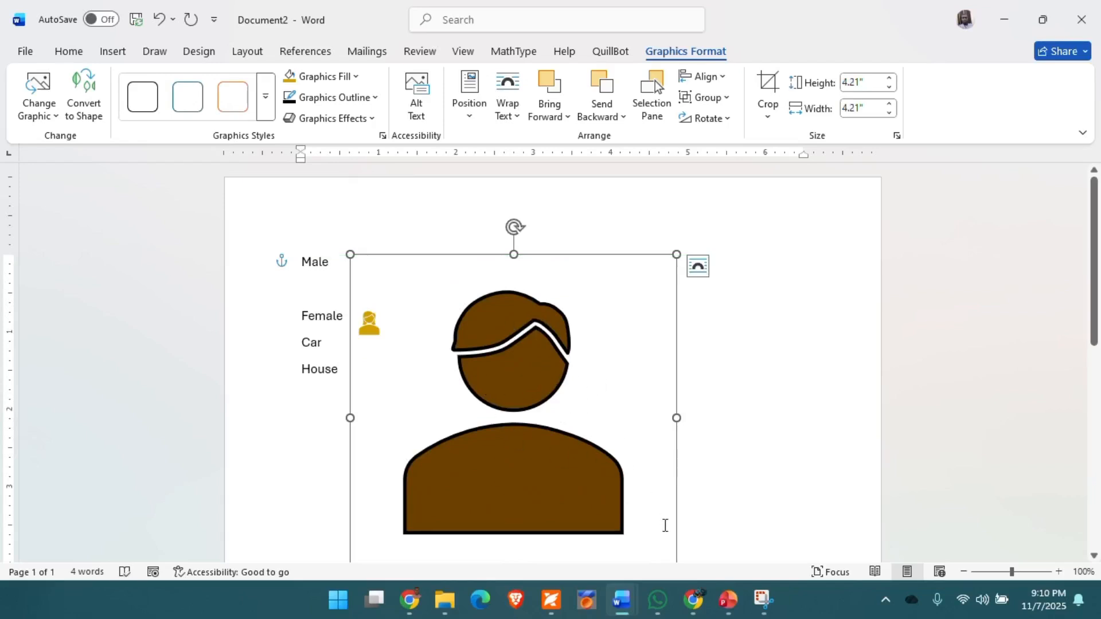
pyautogui.hotkey('ctrl', 'z')
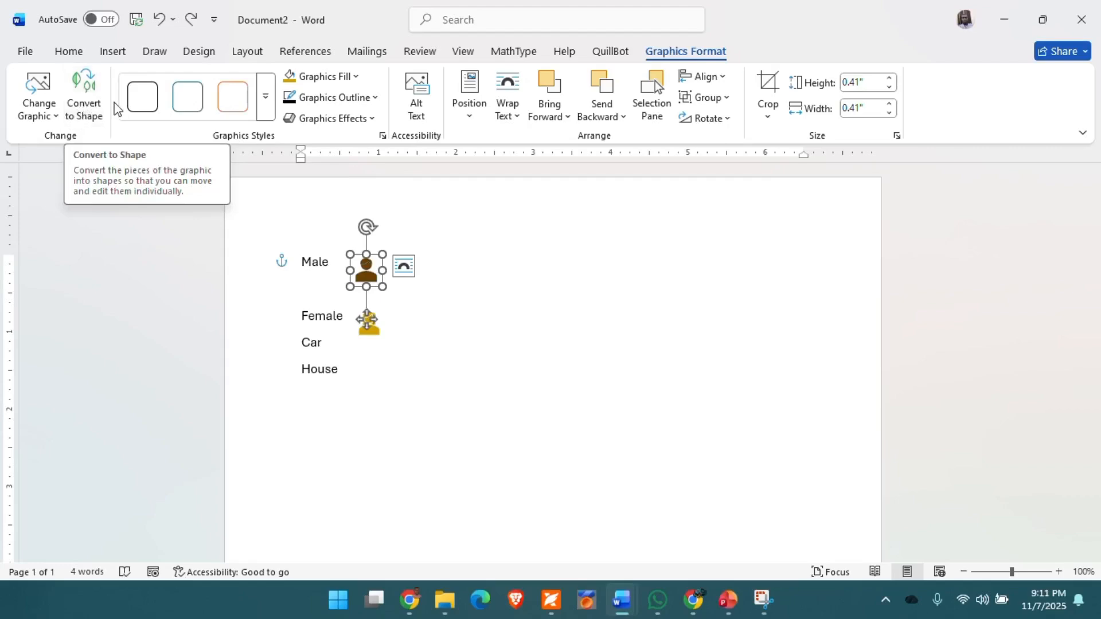
# - Convert the man icon beside Male to shapes and select its head and body pieces individually
pyautogui.click(82, 102)
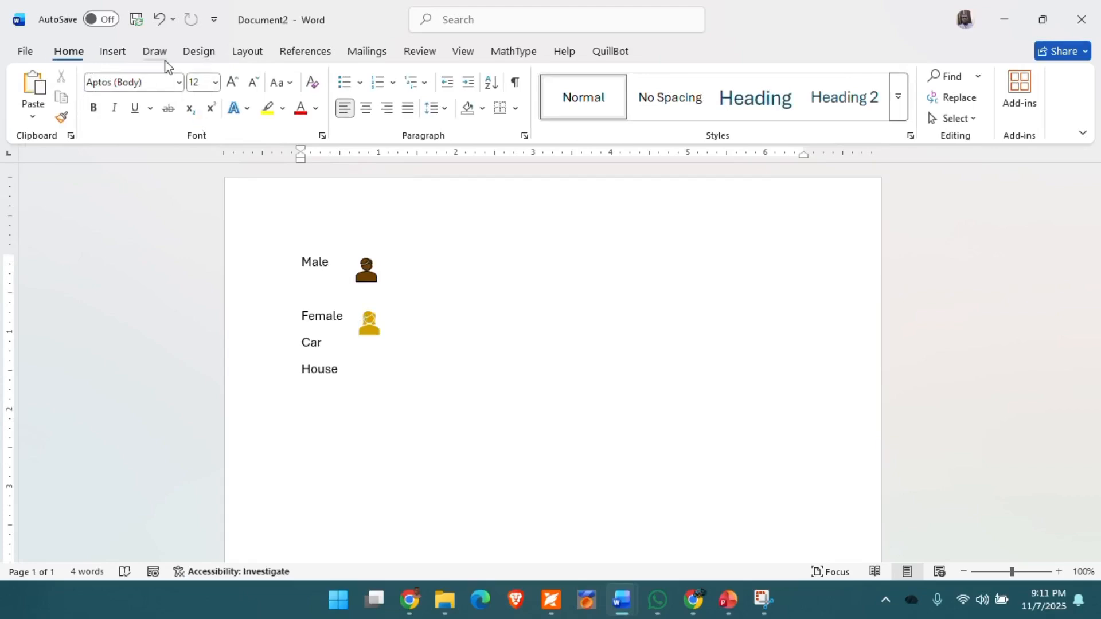
pyautogui.click(366, 270)
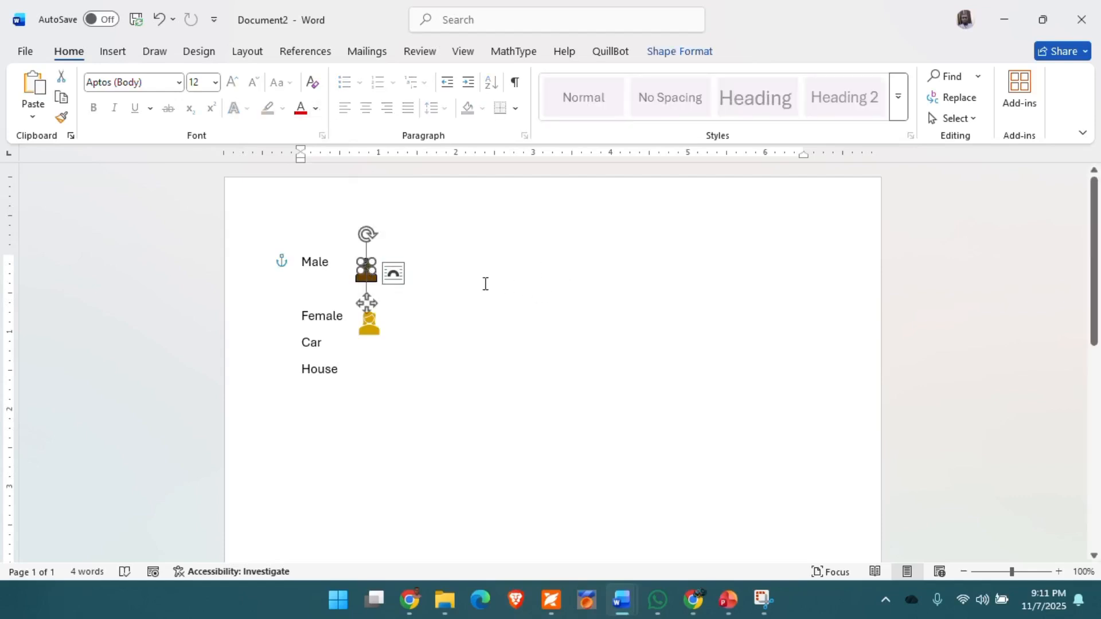
pyautogui.click(538, 290)
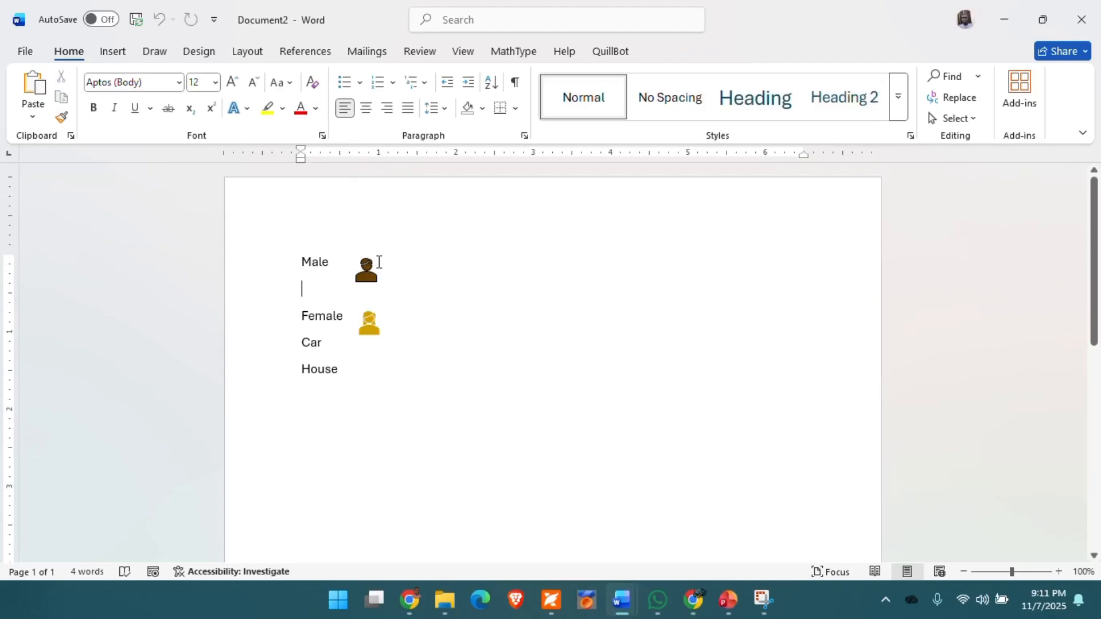
pyautogui.click(369, 273)
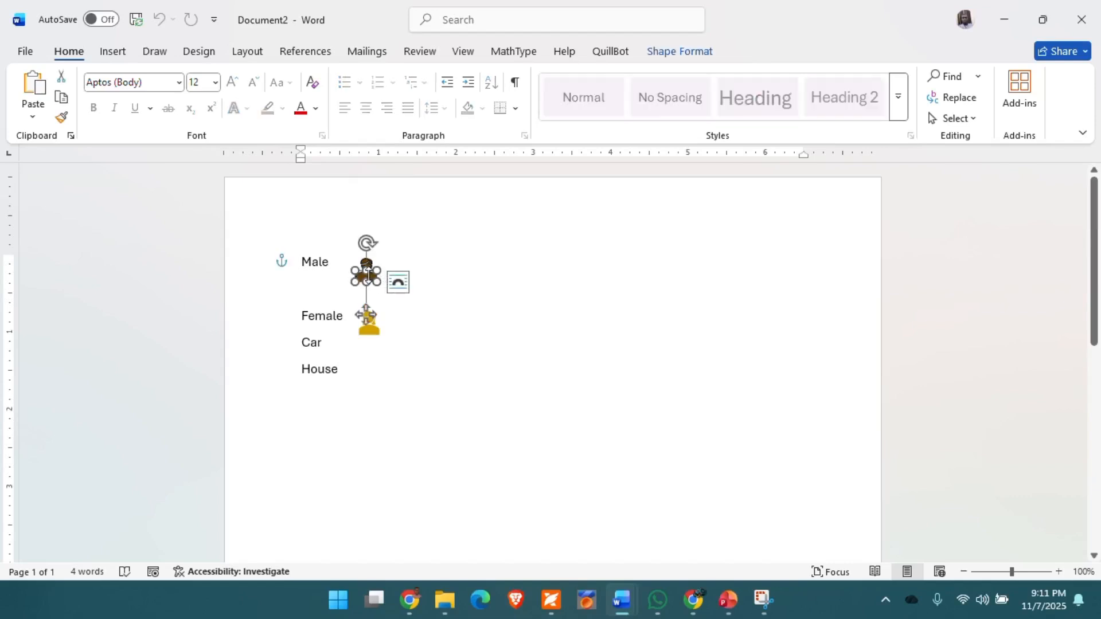
pyautogui.click(516, 337)
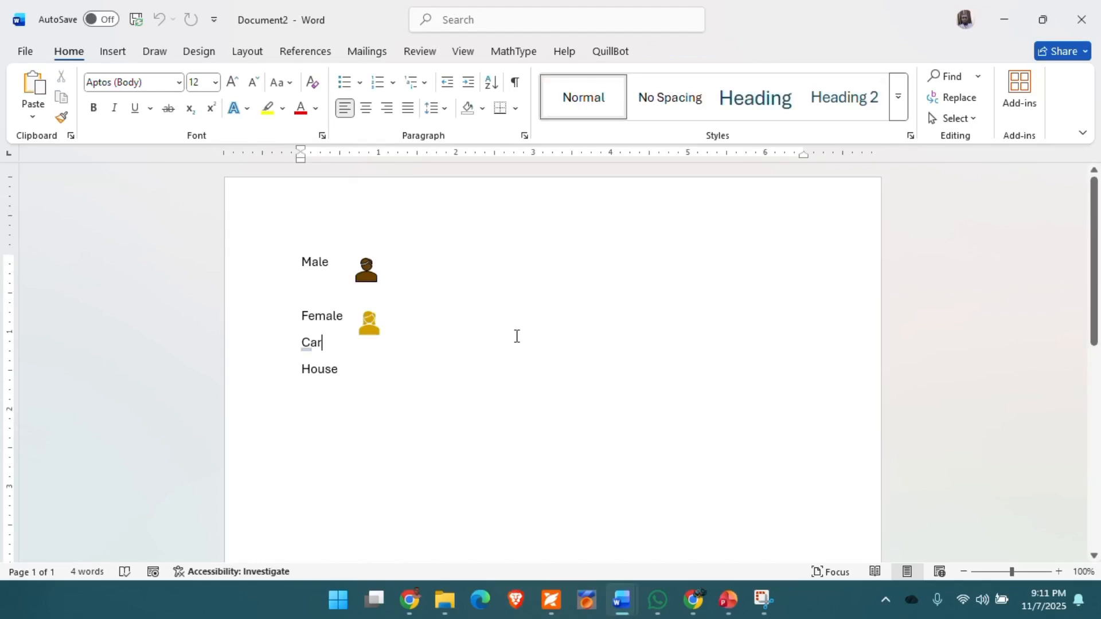
pyautogui.click(366, 269)
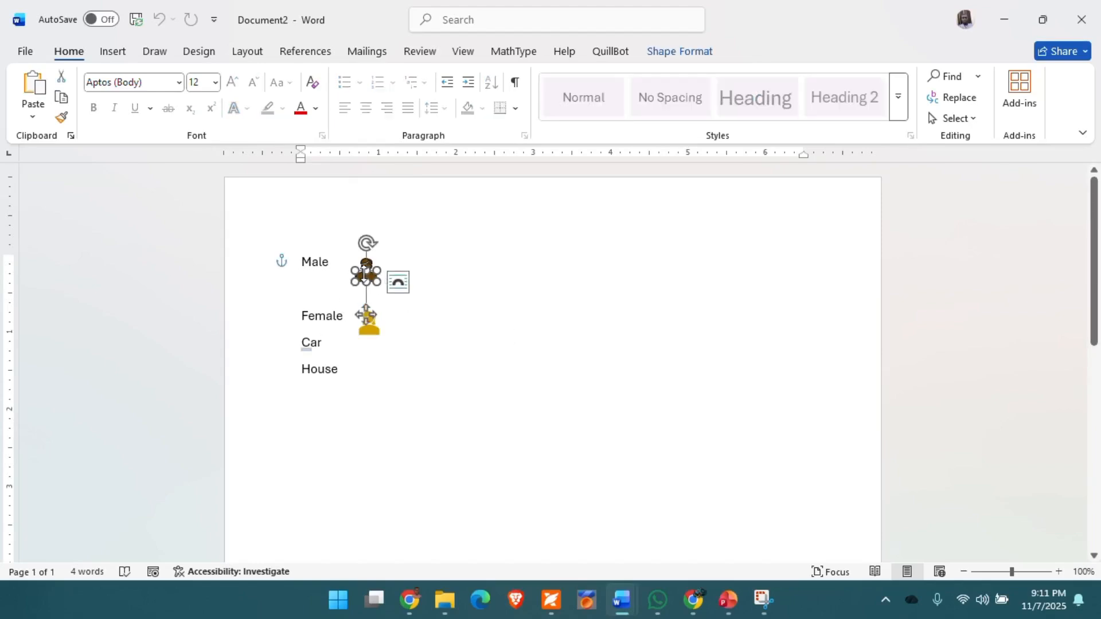
pyautogui.click(497, 273)
# - Enlarge the woman icon beside Female proportionally to about 4 inches wide
pyautogui.click(367, 323)
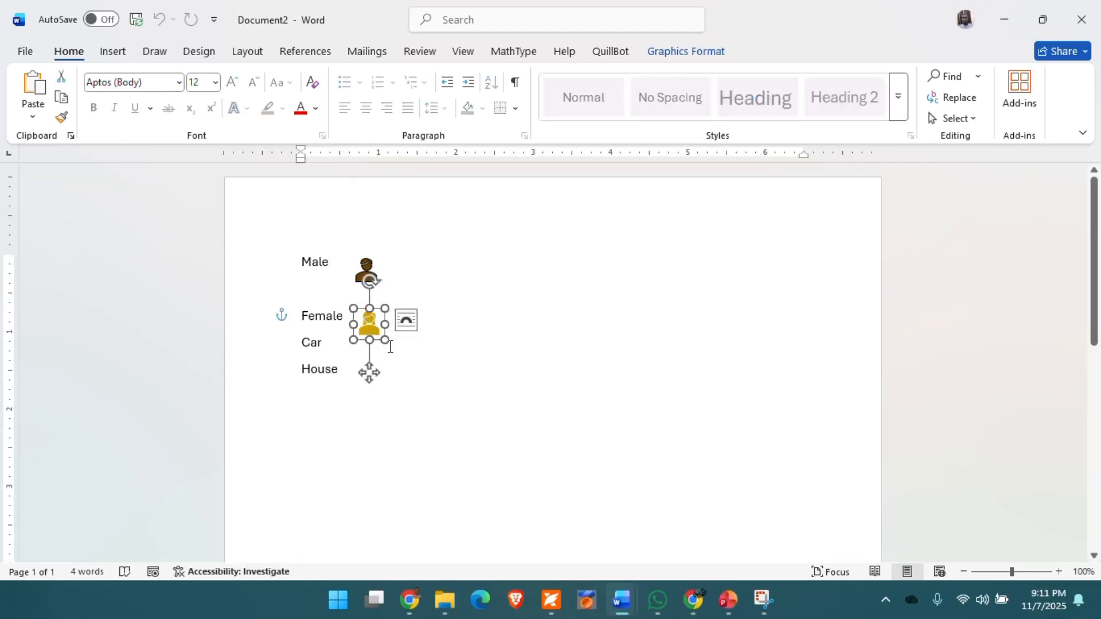
pyautogui.moveTo(385, 340); pyautogui.dragTo(663, 445)
pyautogui.scroll(-2, 848, 376)
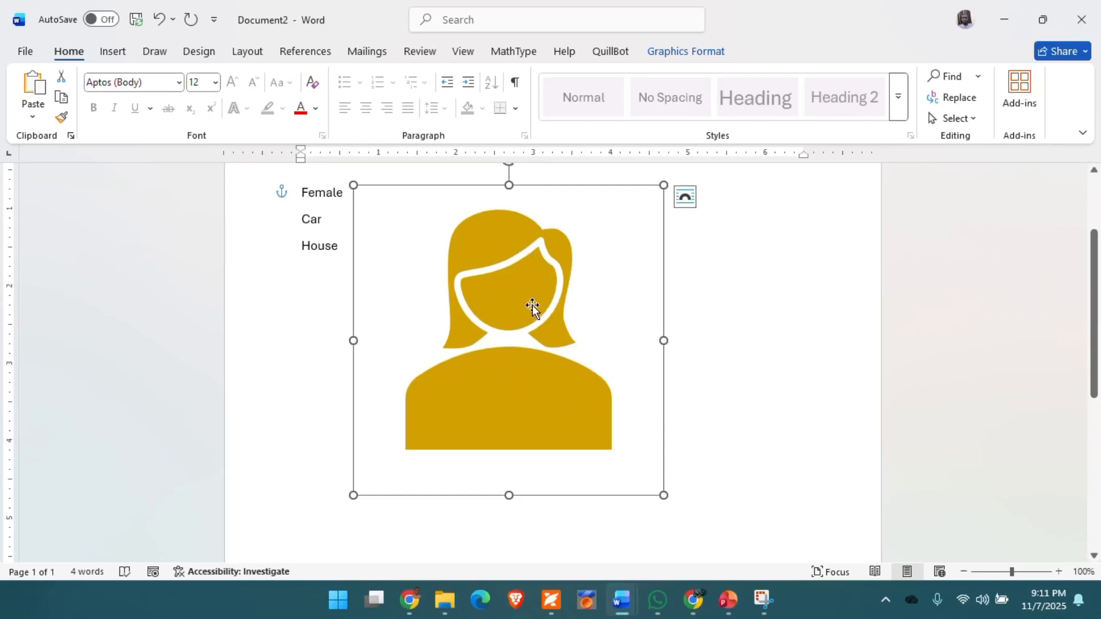
# - Convert the enlarged woman icon to shapes and move its body, face and hair pieces apart
pyautogui.rightClick(489, 246)
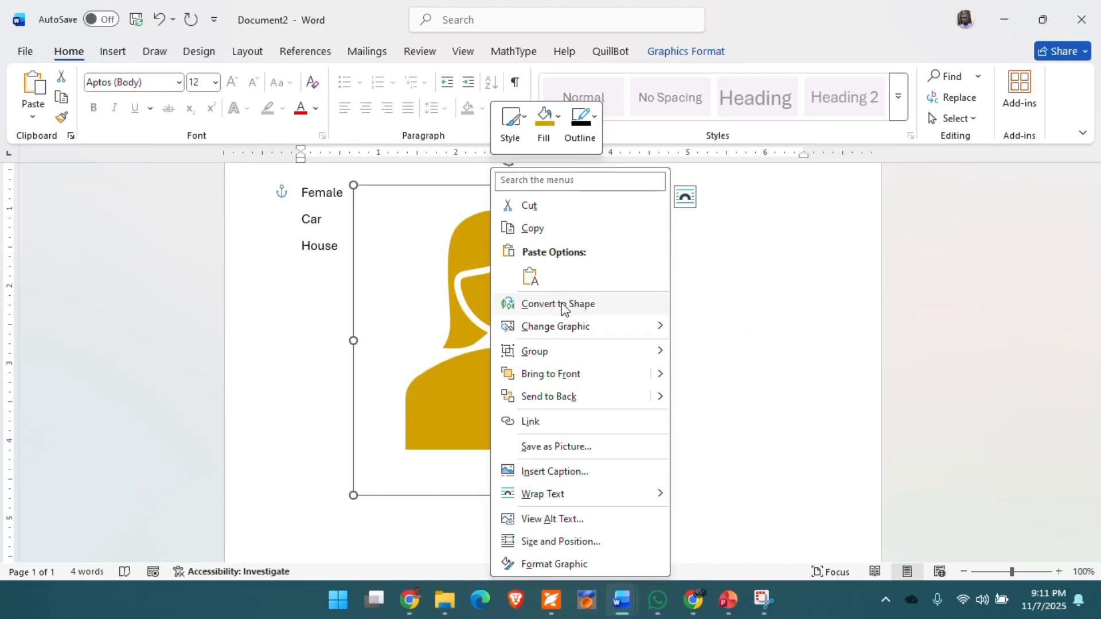
pyautogui.click(564, 308)
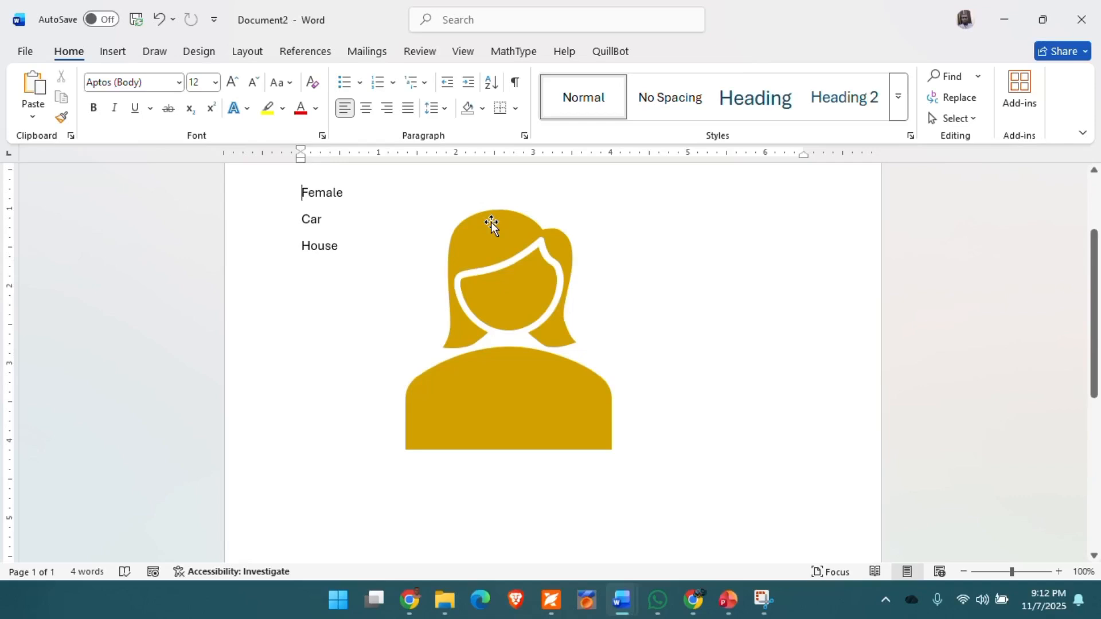
pyautogui.click(517, 405)
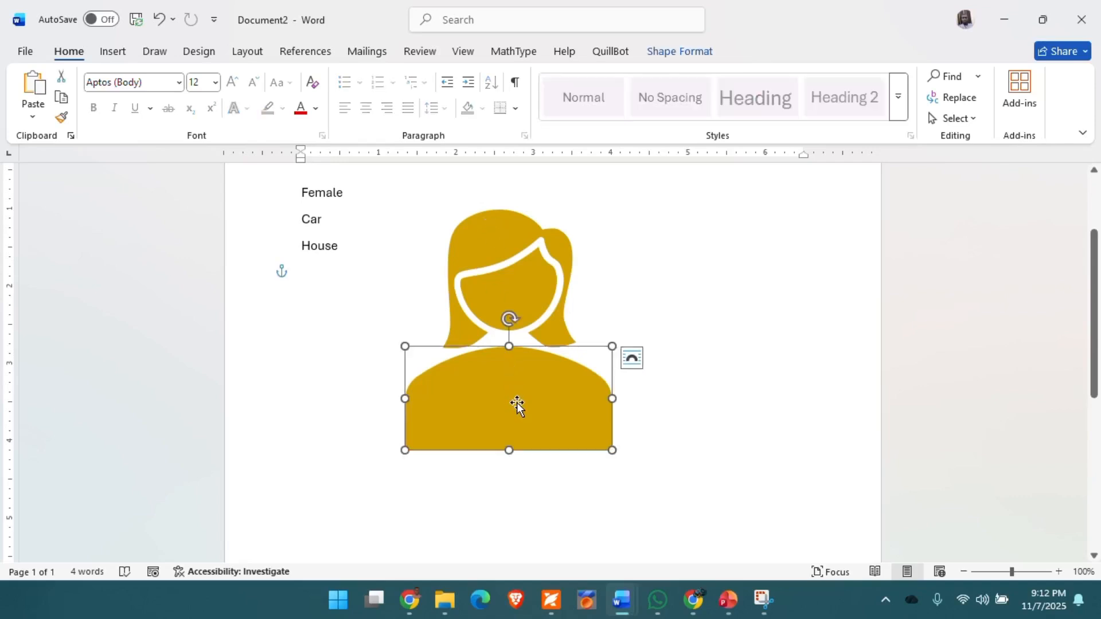
pyautogui.moveTo(553, 403); pyautogui.dragTo(791, 430)
pyautogui.click(508, 294)
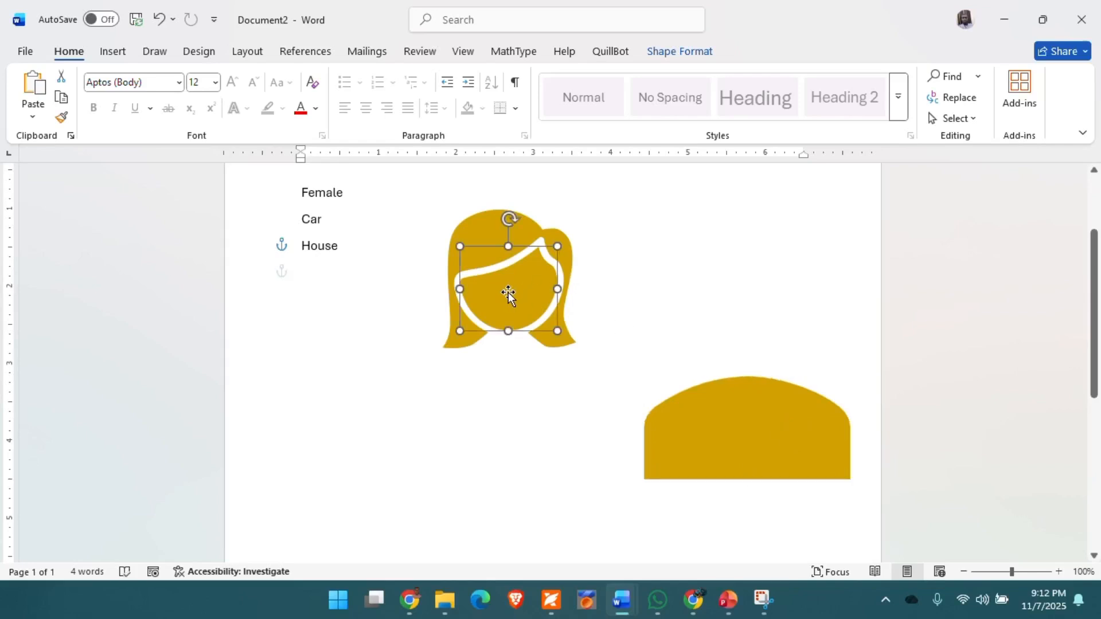
pyautogui.moveTo(508, 293); pyautogui.dragTo(378, 442)
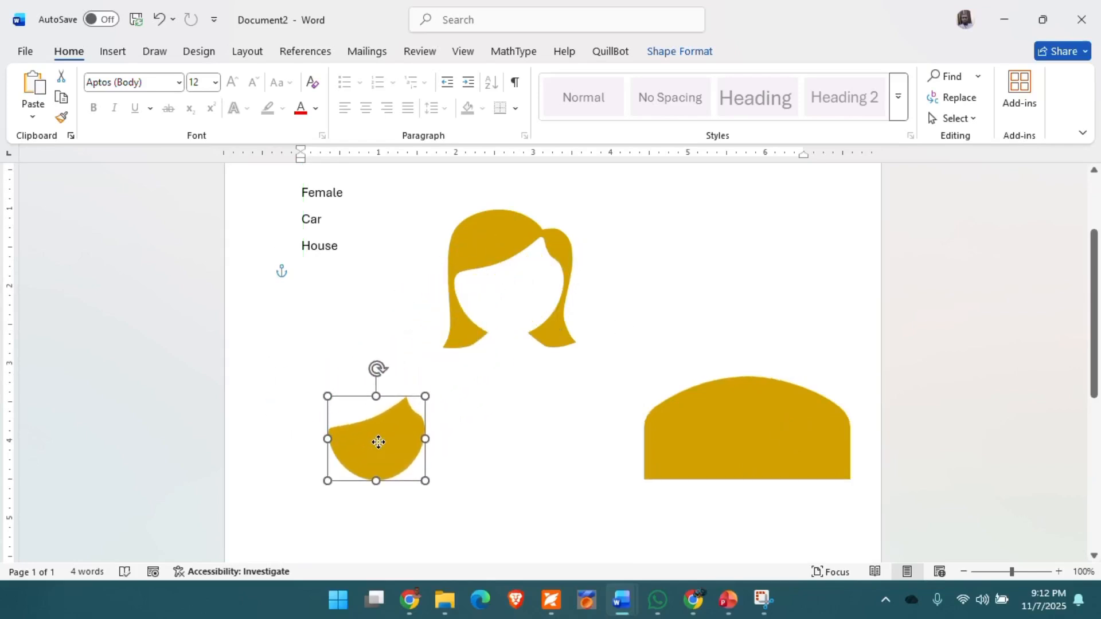
pyautogui.click(502, 252)
pyautogui.moveTo(481, 242)
pyautogui.mouseDown()
pyautogui.moveTo(600, 225)
pyautogui.moveTo(495, 246)
pyautogui.mouseUp()
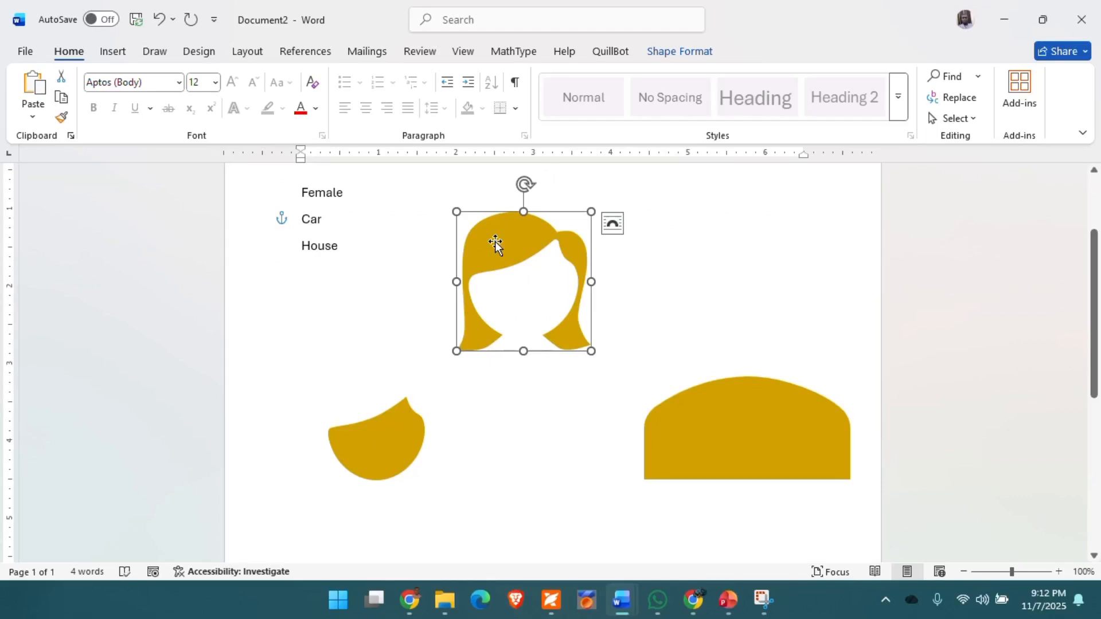
# - Fill the woman icon's hair piece with black
pyautogui.click(379, 439)
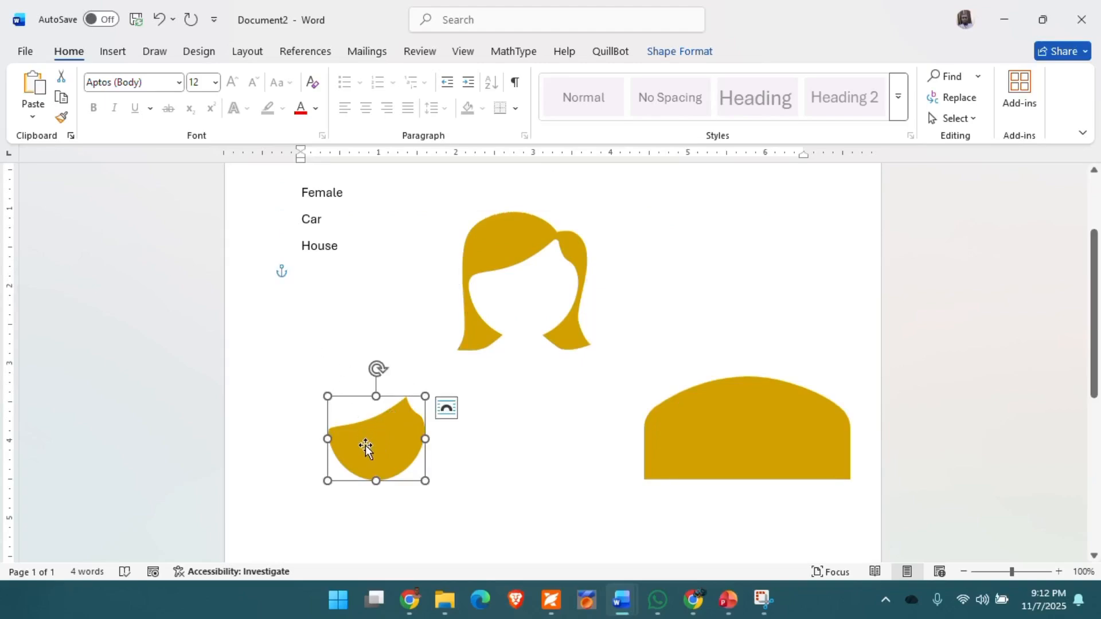
pyautogui.doubleClick(366, 444)
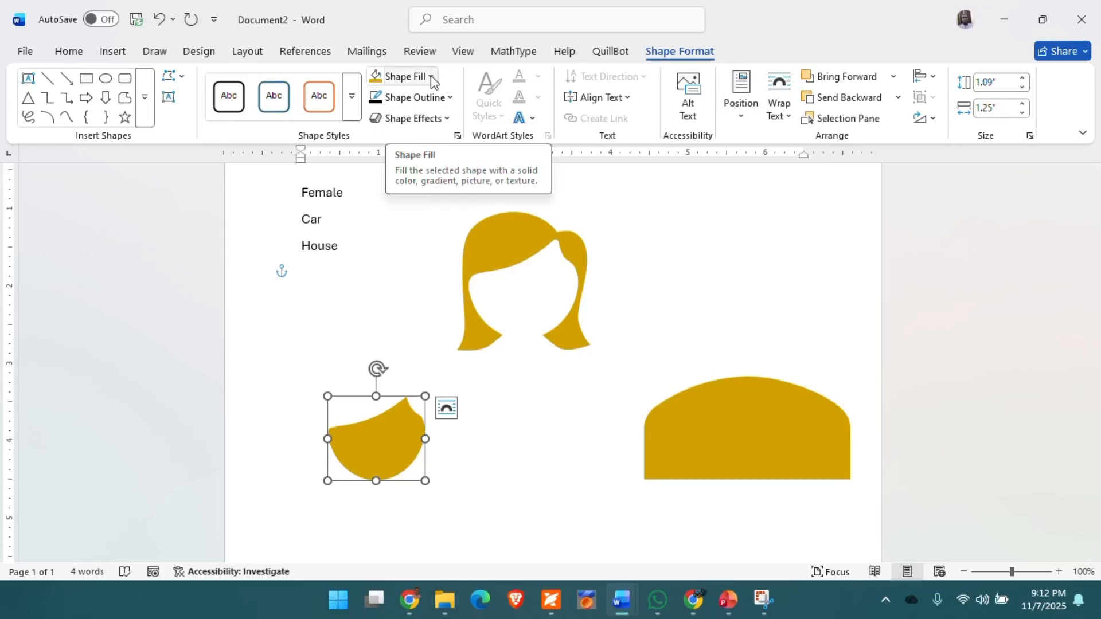
pyautogui.click(508, 246)
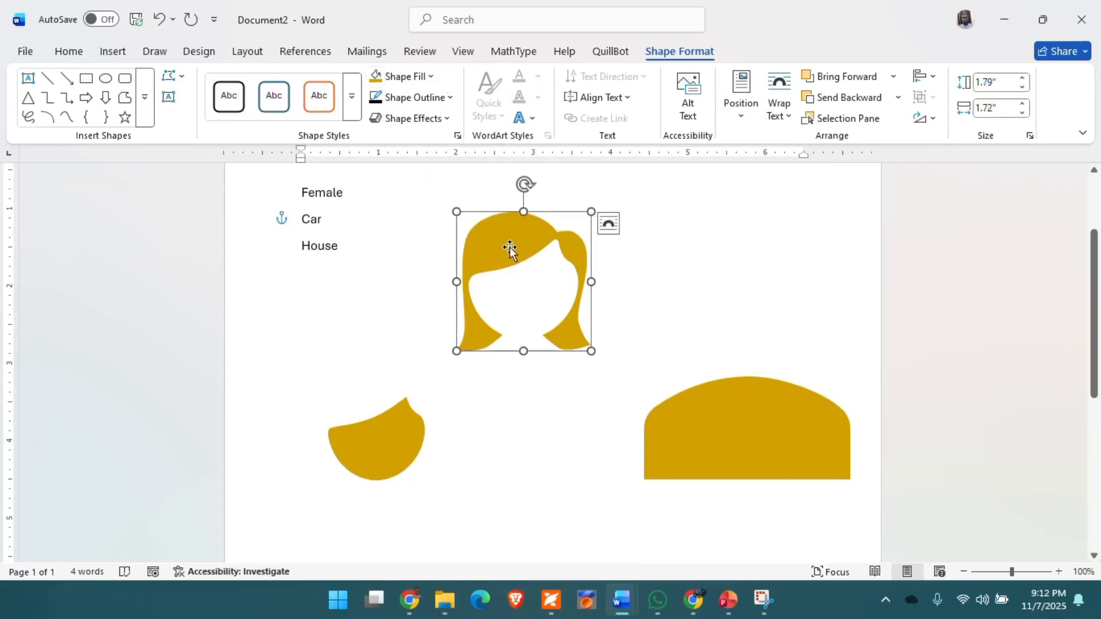
pyautogui.click(431, 78)
pyautogui.click(403, 159)
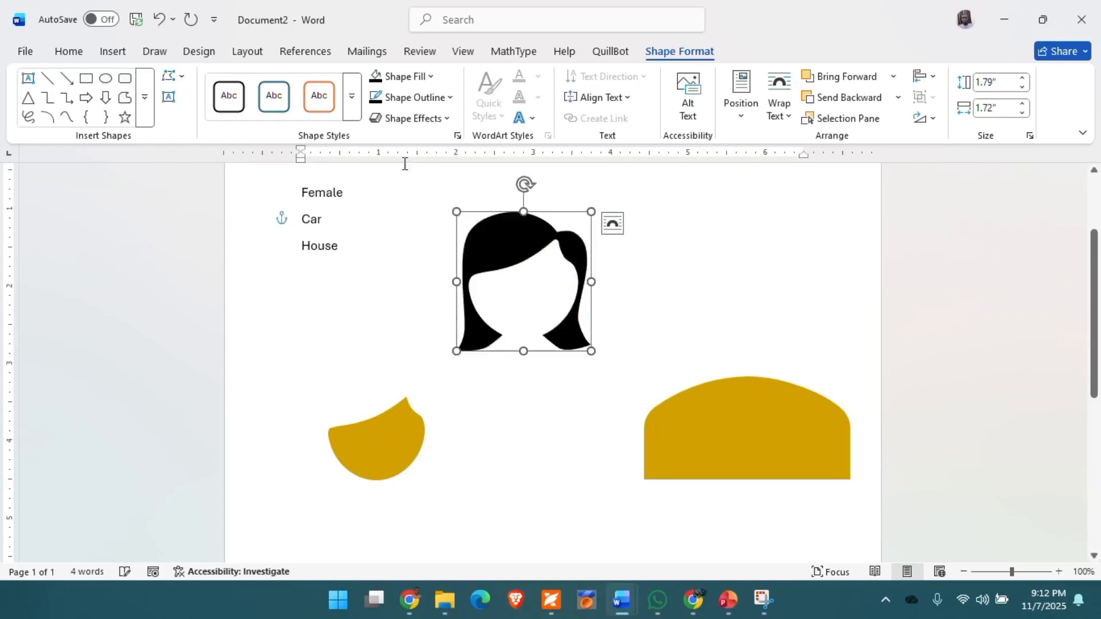
# - Move the face back inside the hair and the body beneath it, and fill the body with red
pyautogui.moveTo(384, 428); pyautogui.dragTo(532, 281)
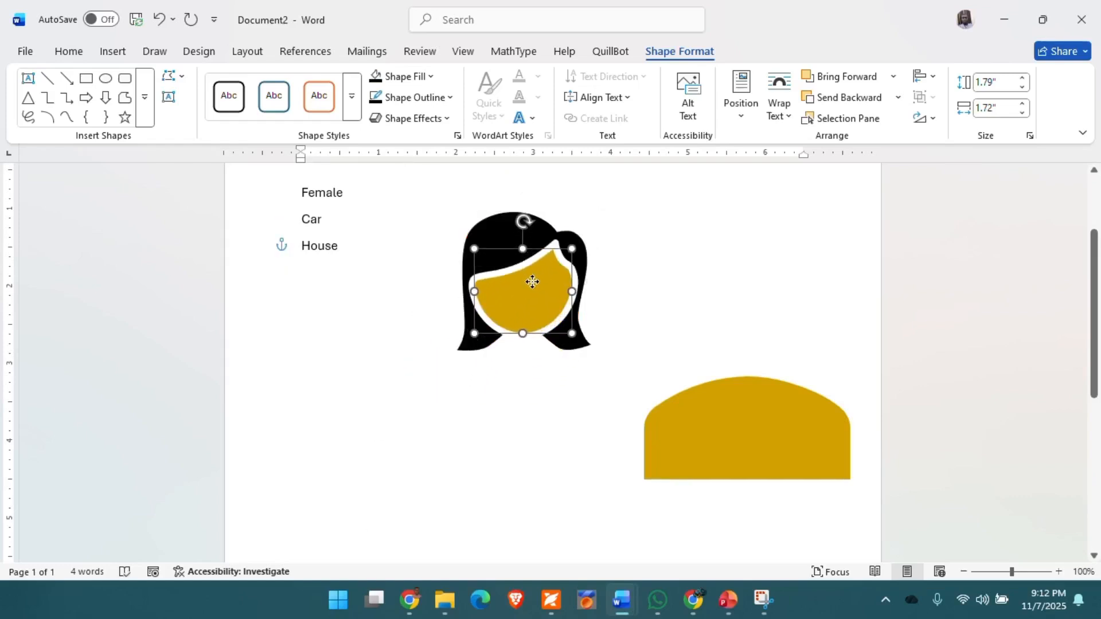
pyautogui.moveTo(769, 421); pyautogui.dragTo(546, 392)
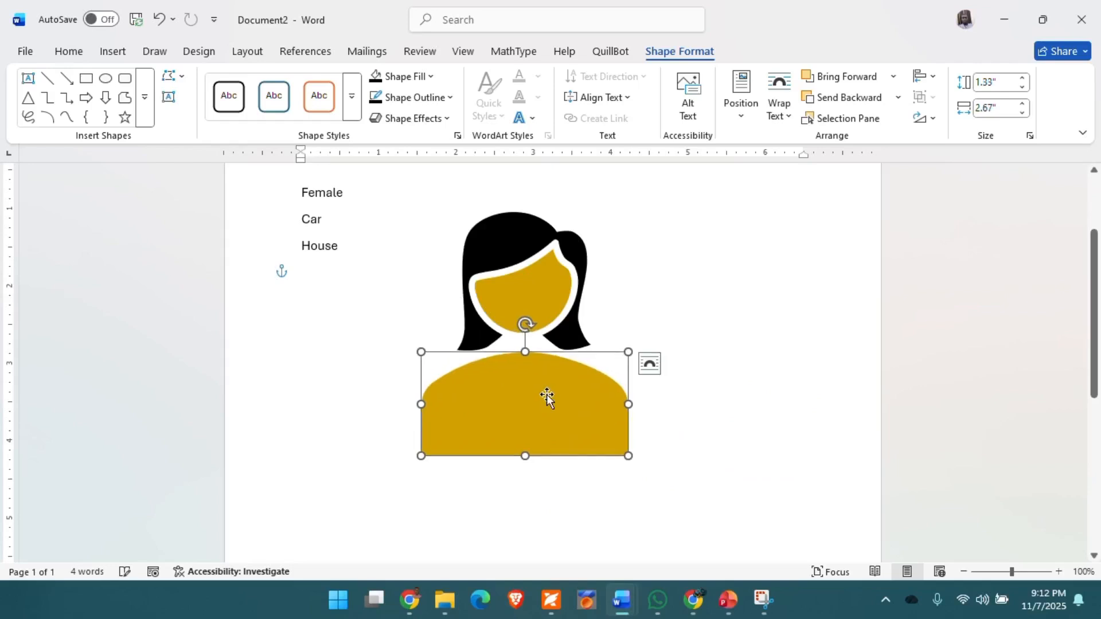
pyautogui.click(434, 77)
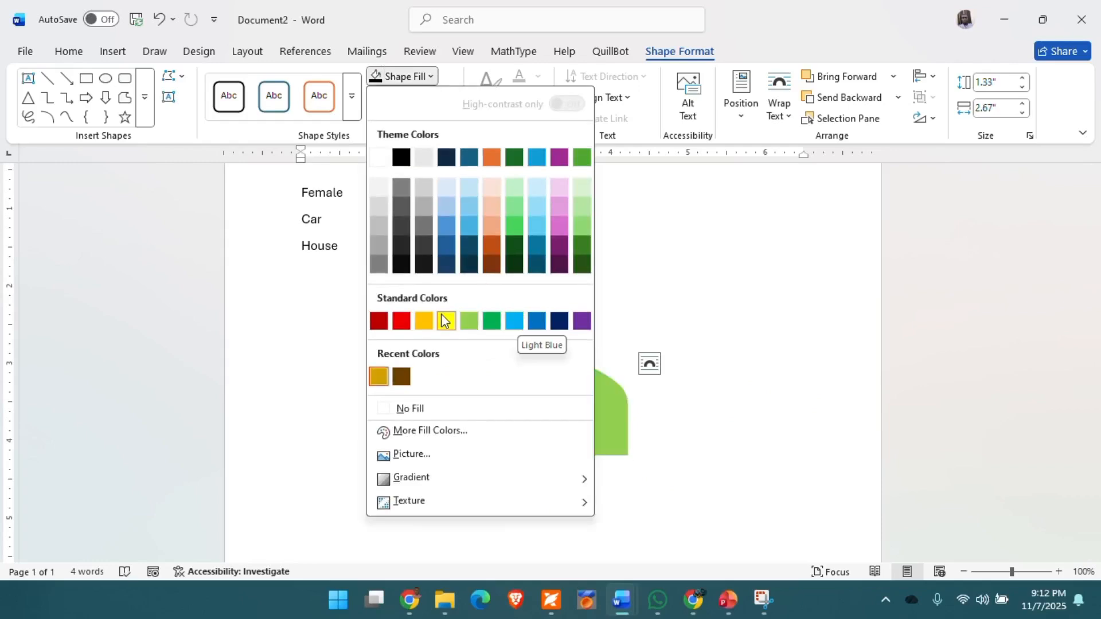
pyautogui.click(401, 322)
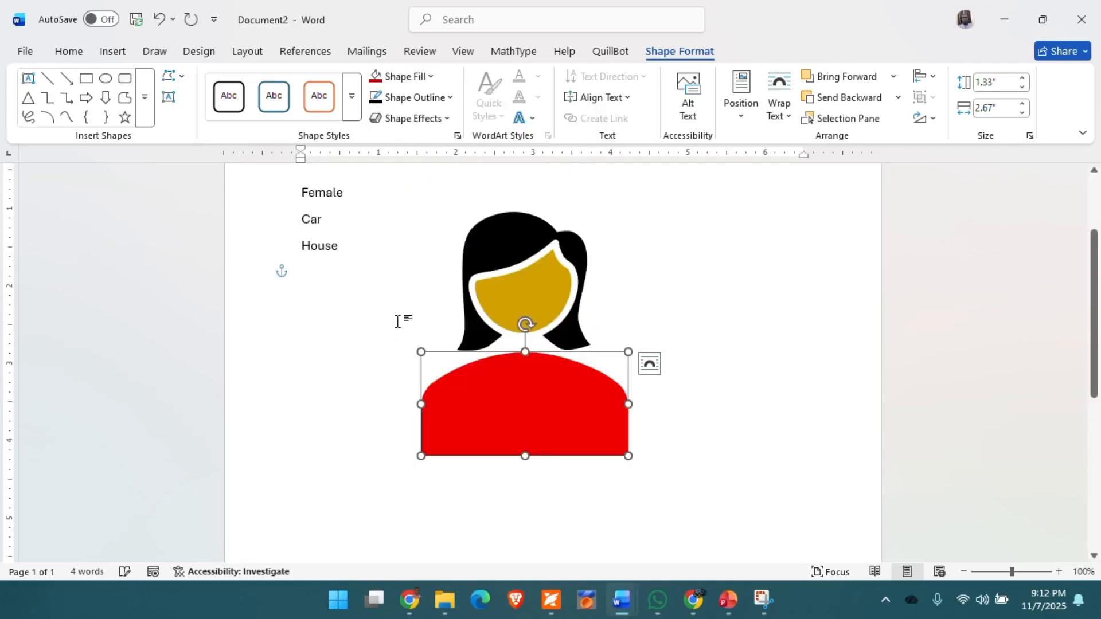
pyautogui.click(794, 332)
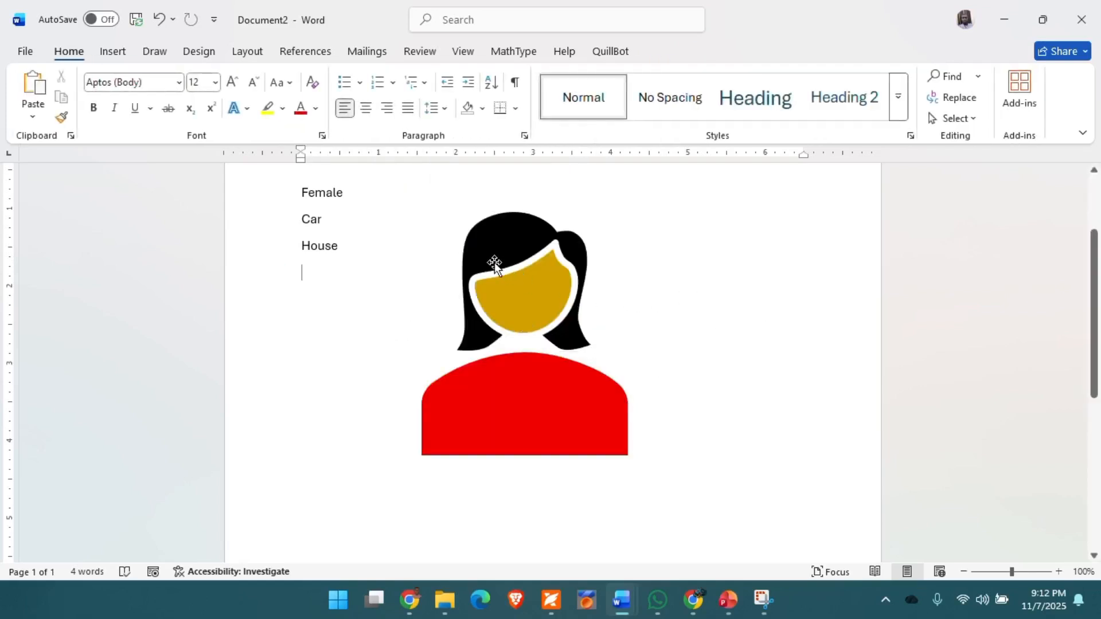
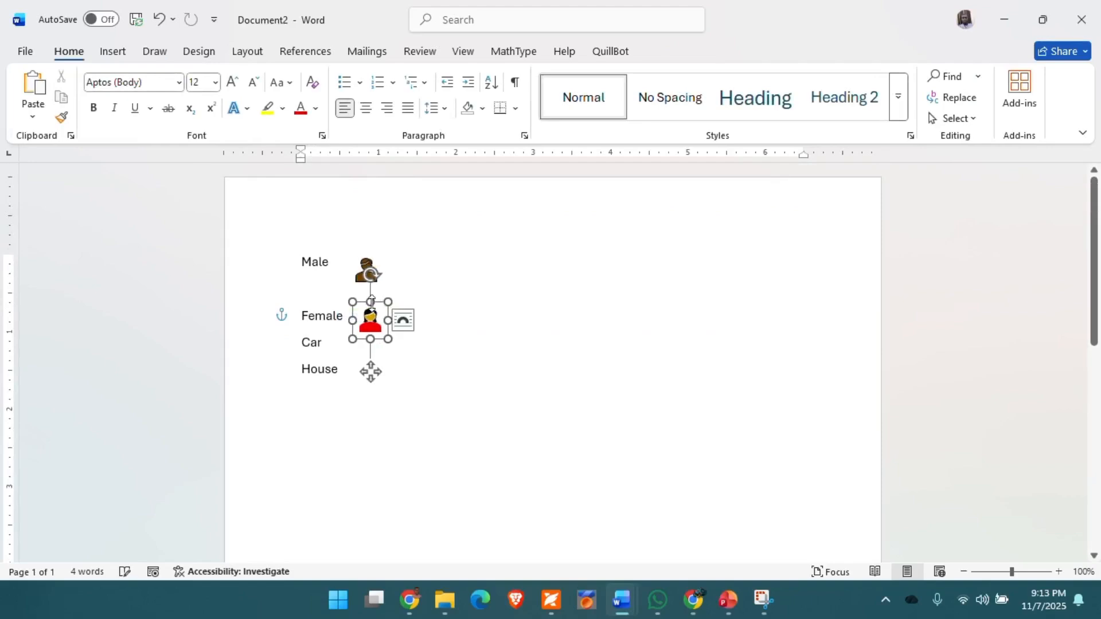
pyautogui.click(483, 331)
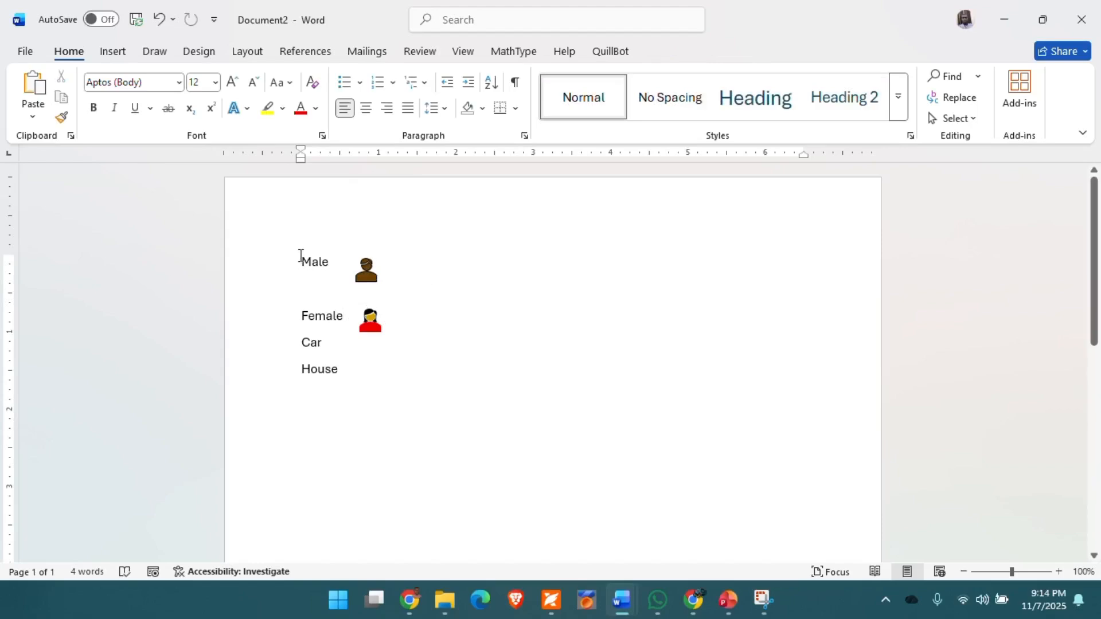
pyautogui.click(365, 269)
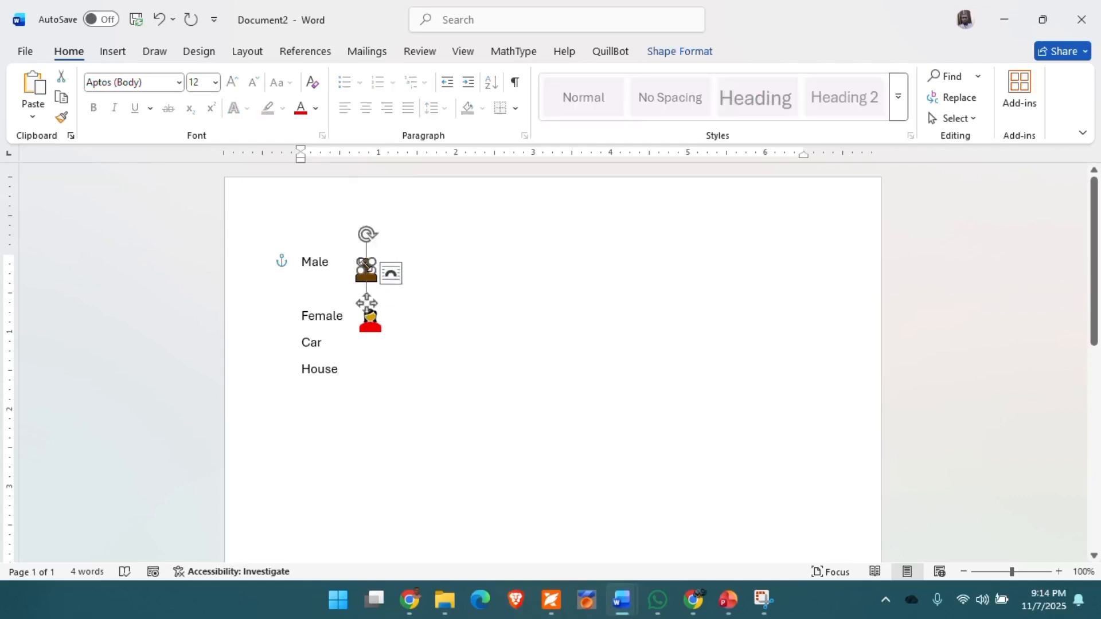
pyautogui.click(474, 293)
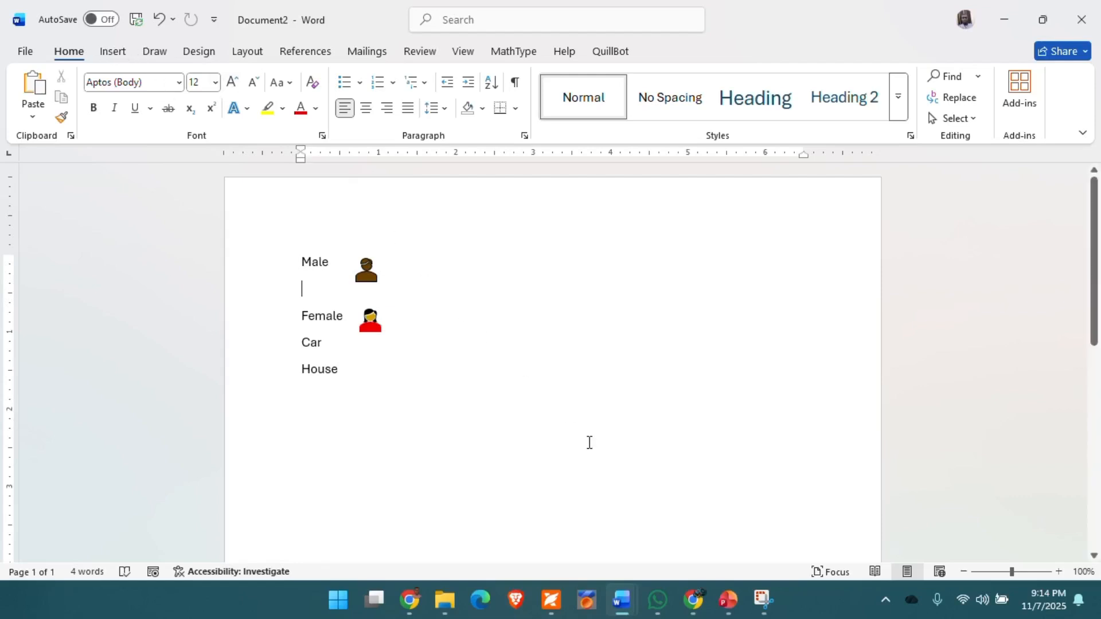
# - Switch to word_textboxes_practice.docx and look through the Annual Clearance flyer's background, text boxes and pictures
pyautogui.moveTo(631, 596)
pyautogui.click(555, 539)
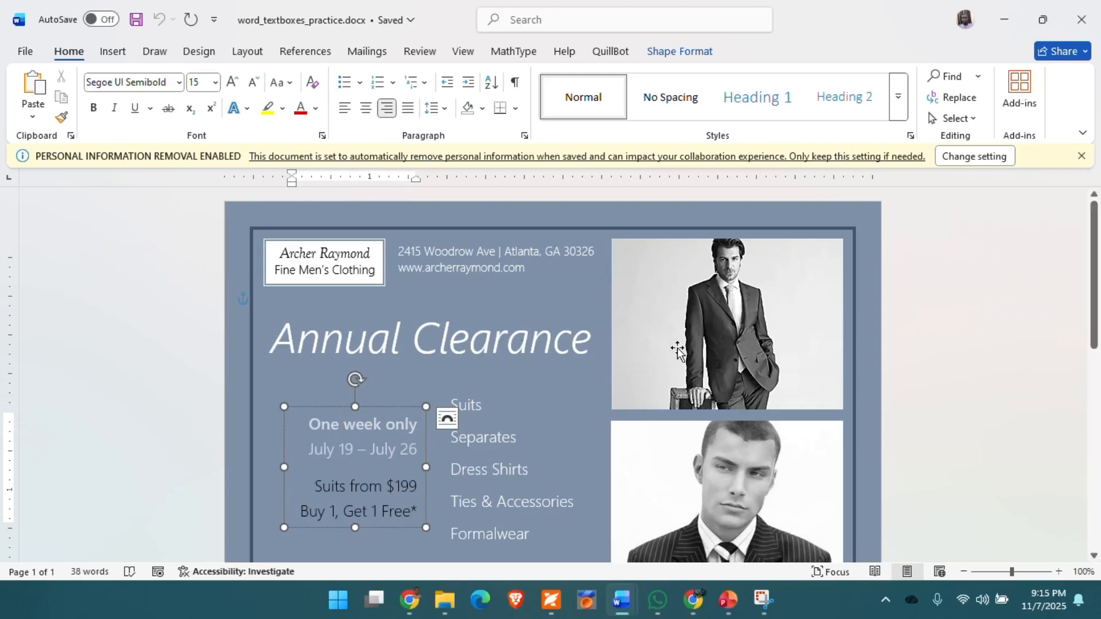
pyautogui.click(545, 297)
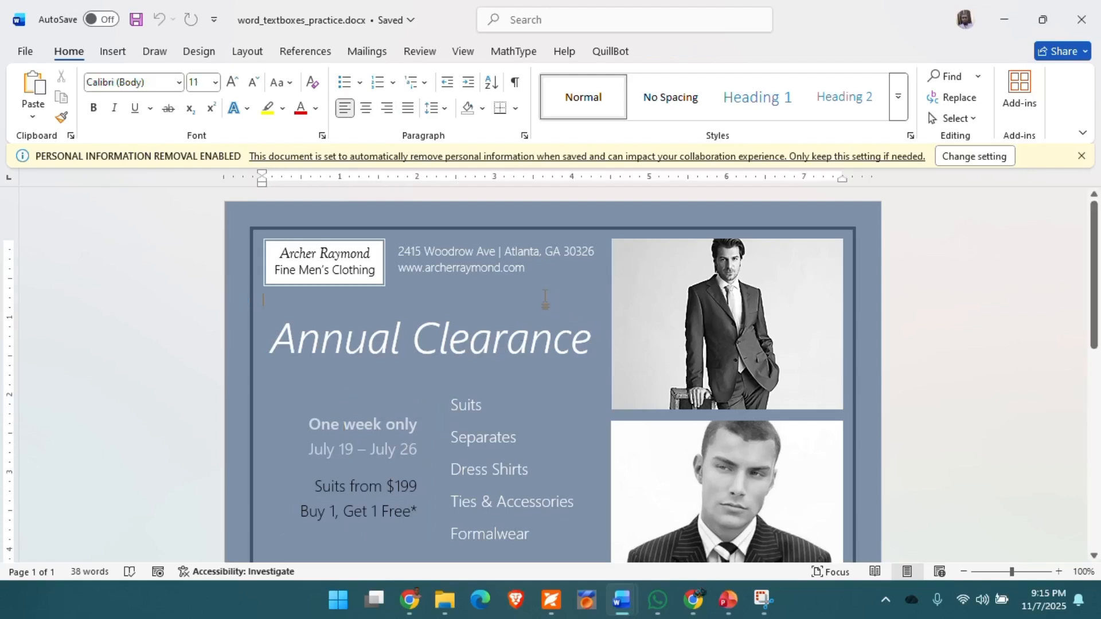
pyautogui.scroll(-5, 545, 297)
pyautogui.scroll(5, 541, 301)
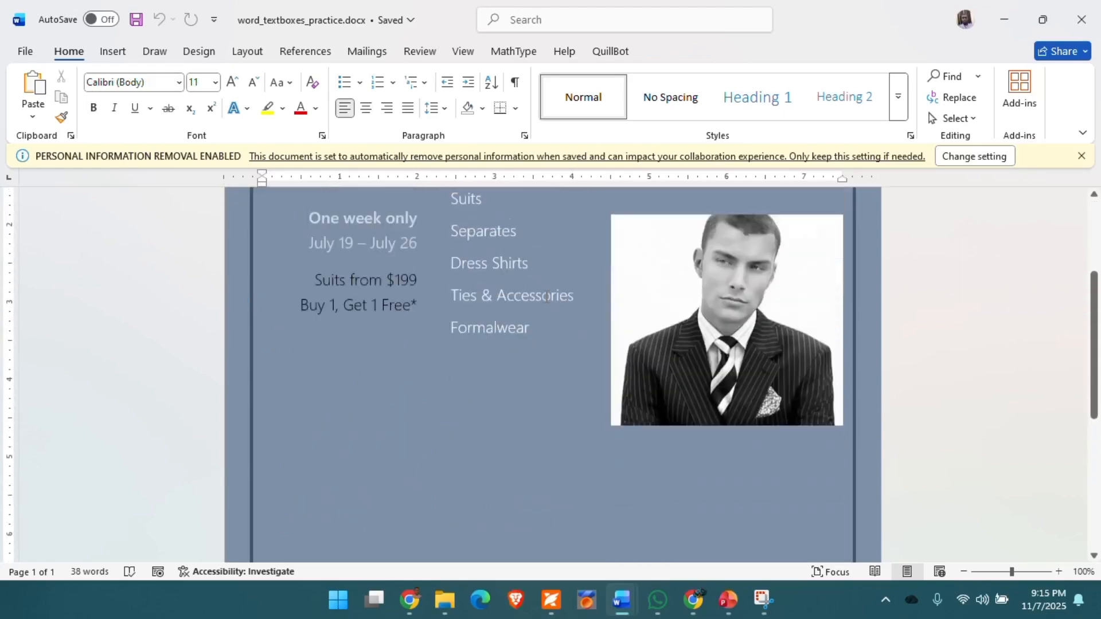
pyautogui.scroll(1, 545, 297)
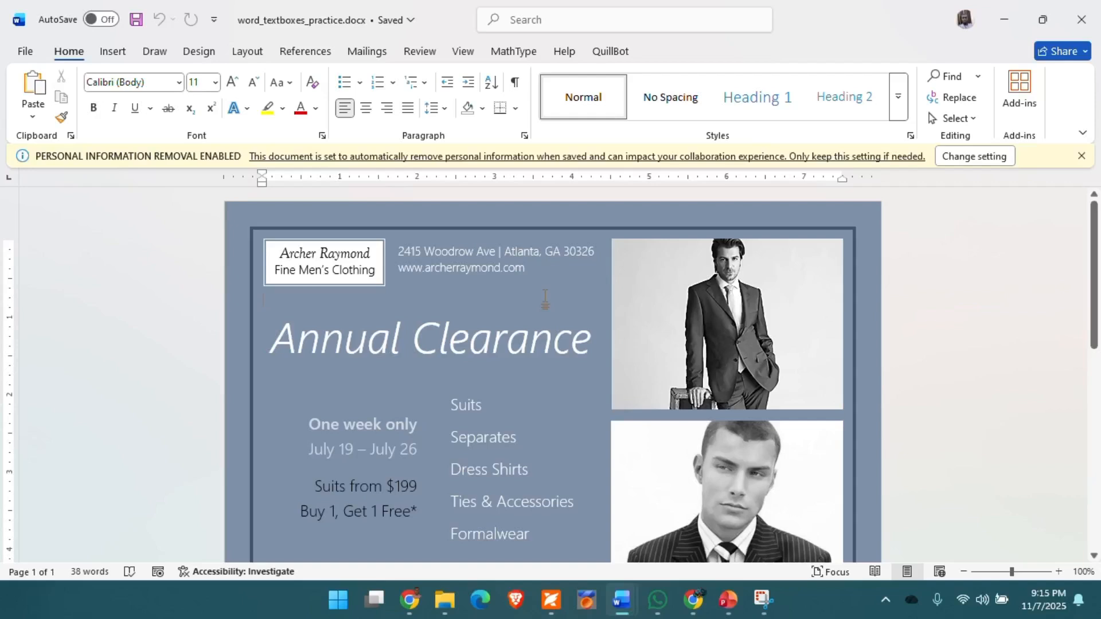
pyautogui.scroll(-2, 546, 297)
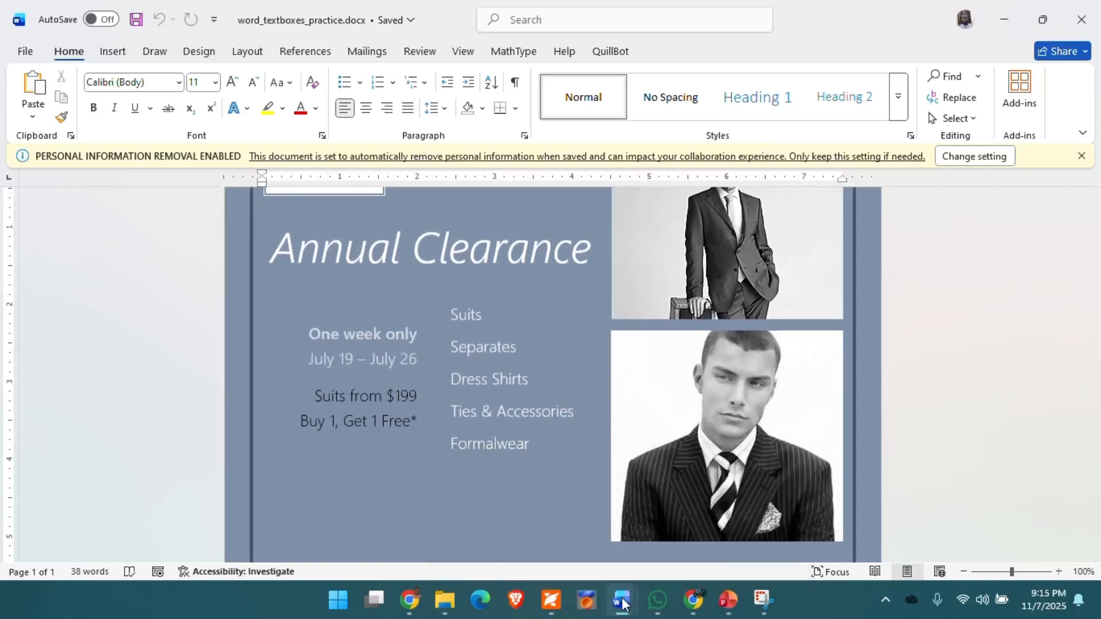
# - Return to Document2 and draw a rectangle about 2" high and 6.92" wide beneath the House line
pyautogui.moveTo(620, 600)
pyautogui.click(689, 533)
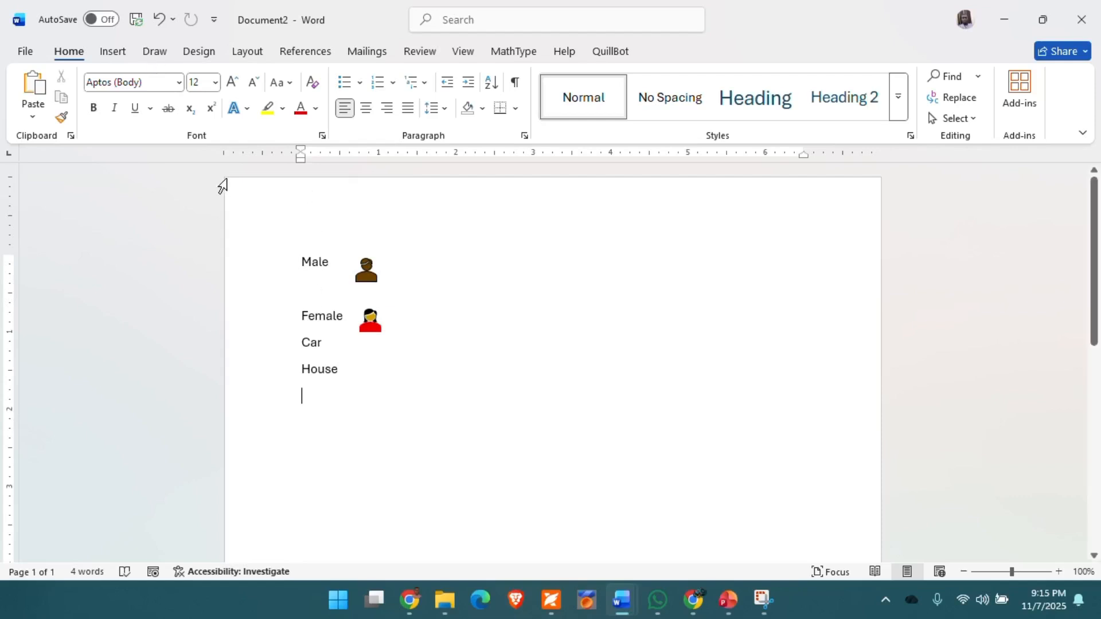
pyautogui.click(118, 53)
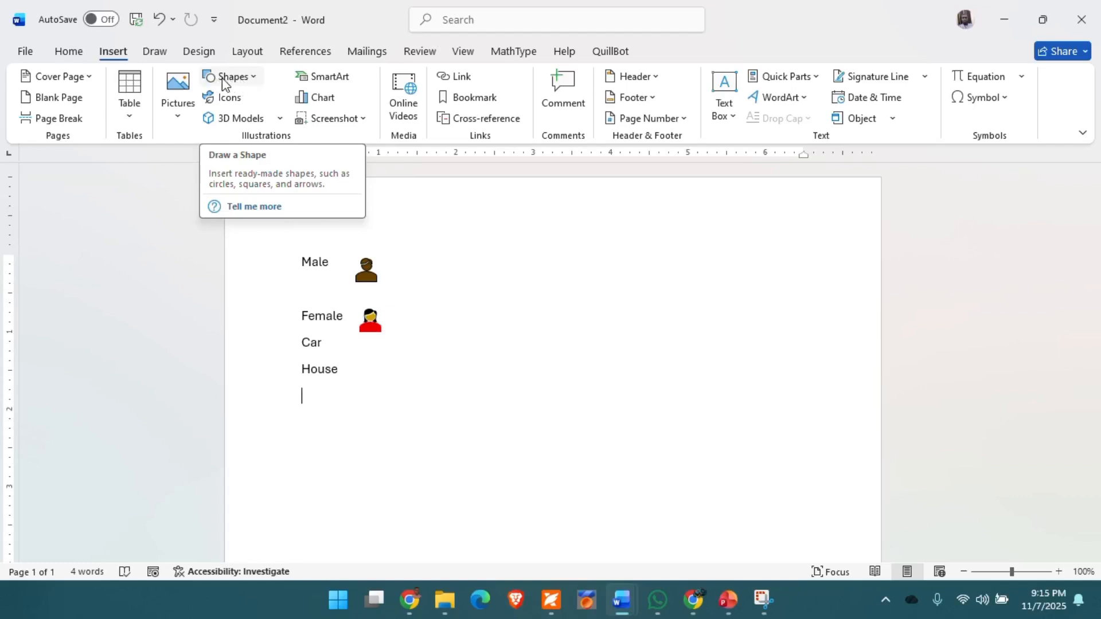
pyautogui.click(256, 76)
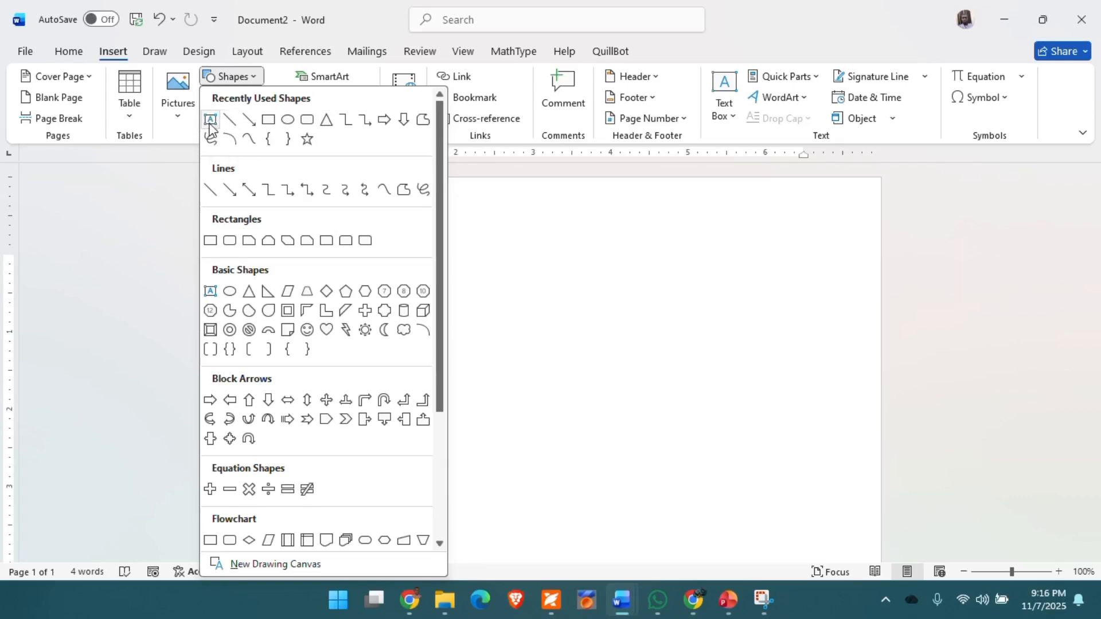
pyautogui.click(269, 120)
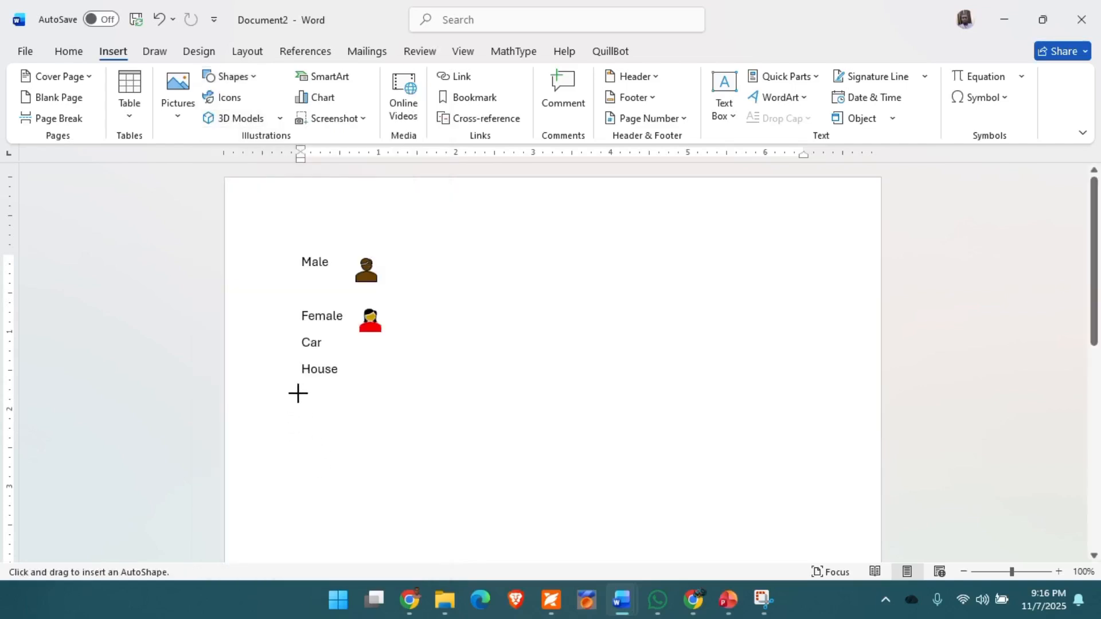
pyautogui.moveTo(248, 387)
pyautogui.mouseDown()
pyautogui.moveTo(384, 442)
pyautogui.moveTo(567, 489)
pyautogui.moveTo(675, 487)
pyautogui.moveTo(705, 531)
pyautogui.moveTo(784, 543)
pyautogui.mouseUp()
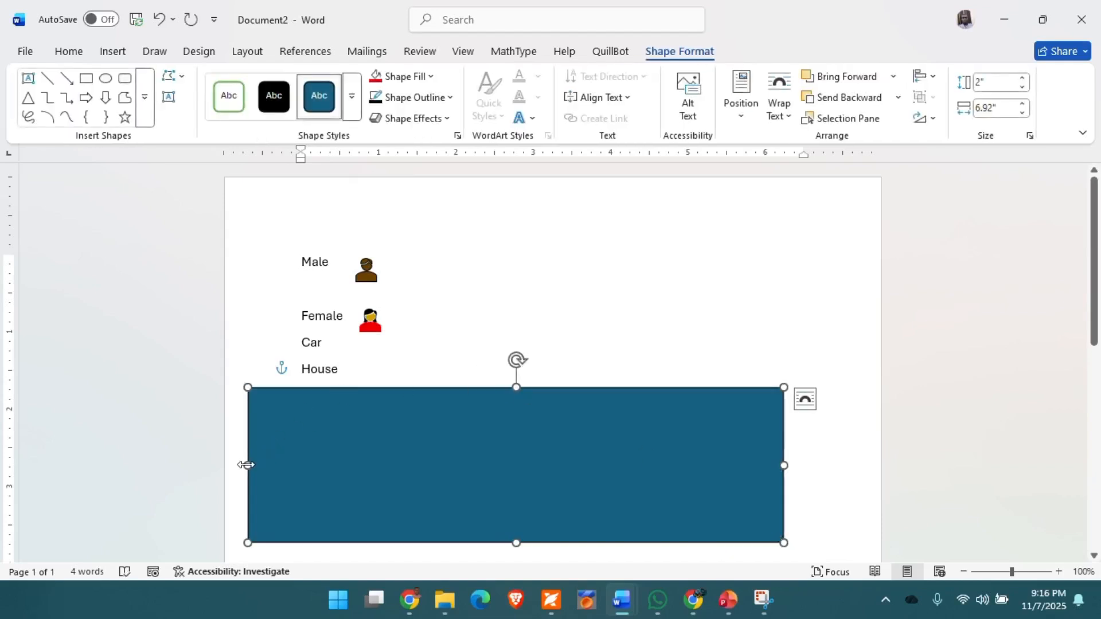
# - Stretch the rectangle to both side edges and the bottom of the page, about 8.24" high and 8.47" wide
pyautogui.moveTo(247, 465); pyautogui.dragTo(218, 469)
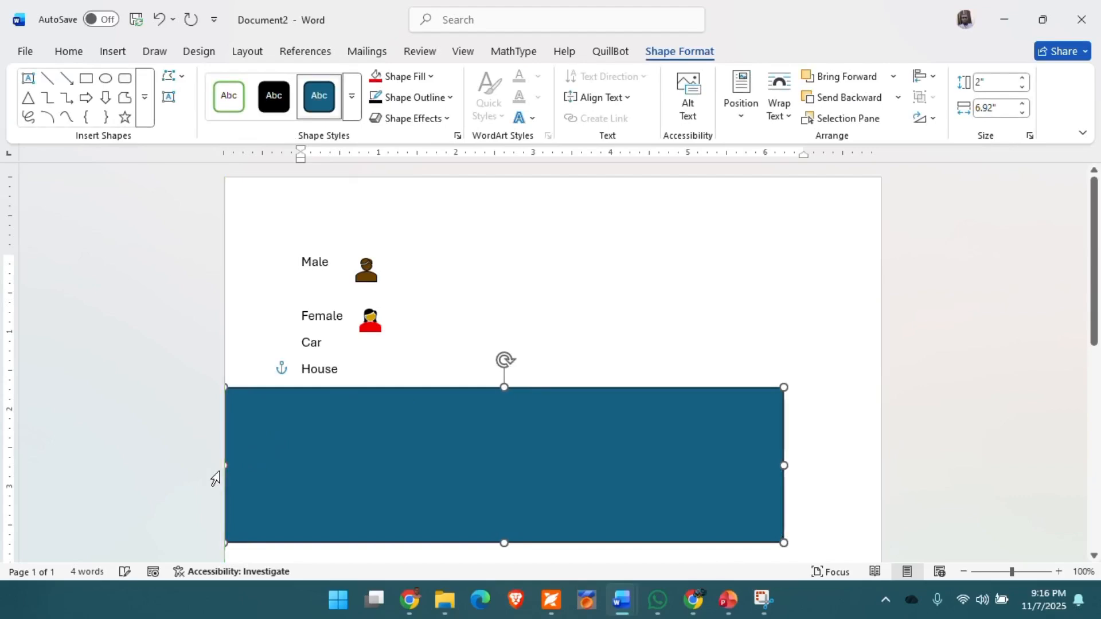
pyautogui.moveTo(783, 465); pyautogui.dragTo(885, 464)
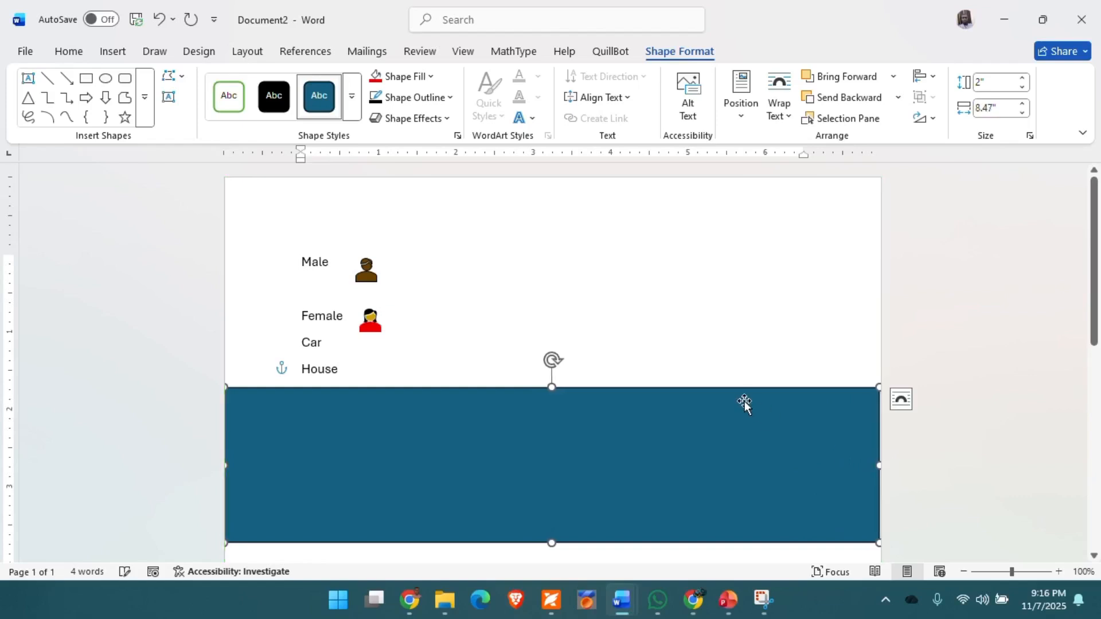
pyautogui.scroll(-5, 745, 401)
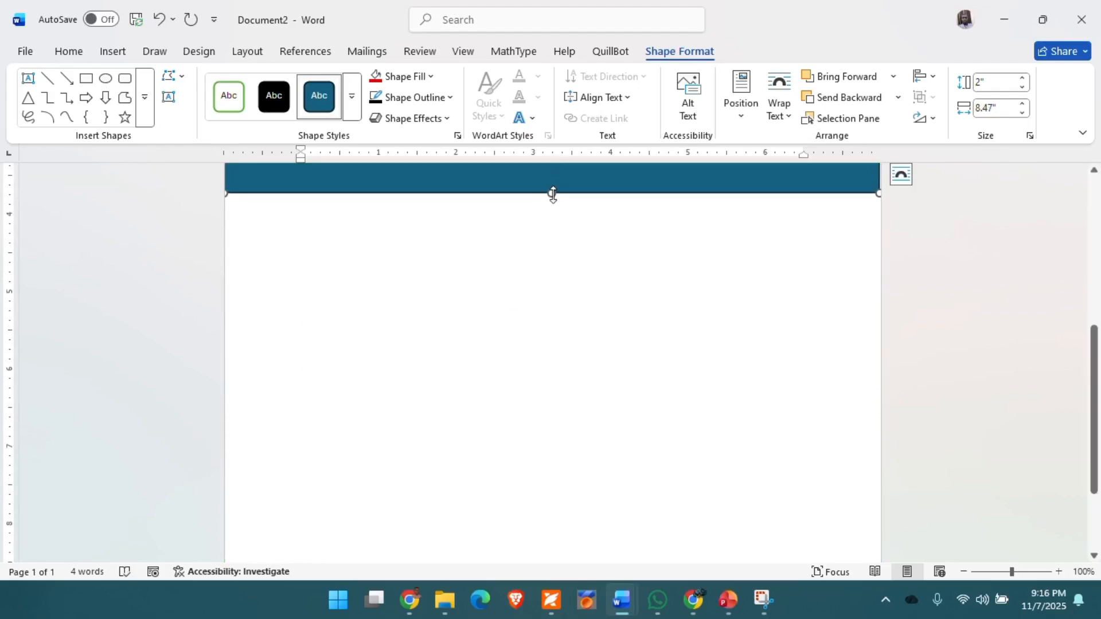
pyautogui.moveTo(553, 194); pyautogui.dragTo(574, 467)
pyautogui.scroll(-1, 575, 466)
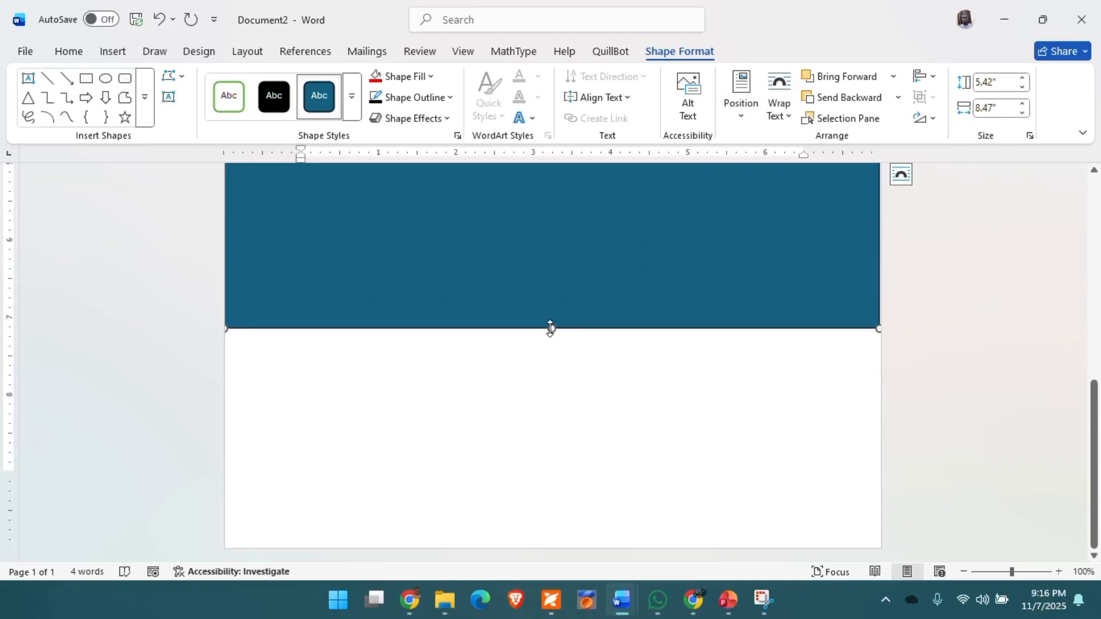
pyautogui.moveTo(550, 328); pyautogui.dragTo(575, 546)
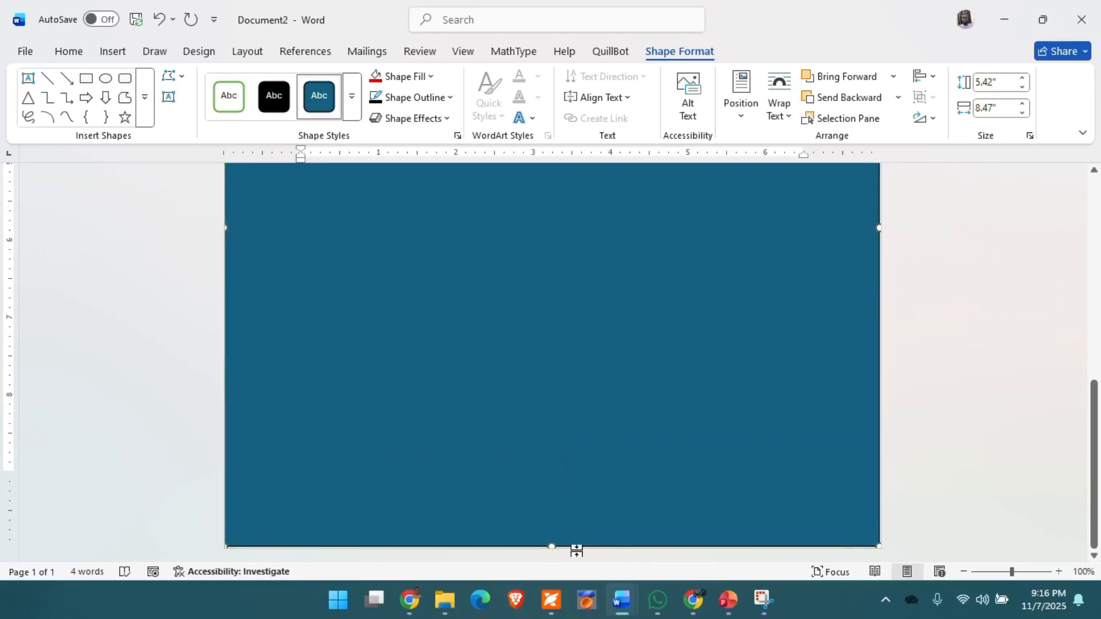
pyautogui.scroll(10, 525, 421)
pyautogui.scroll(-6, 525, 421)
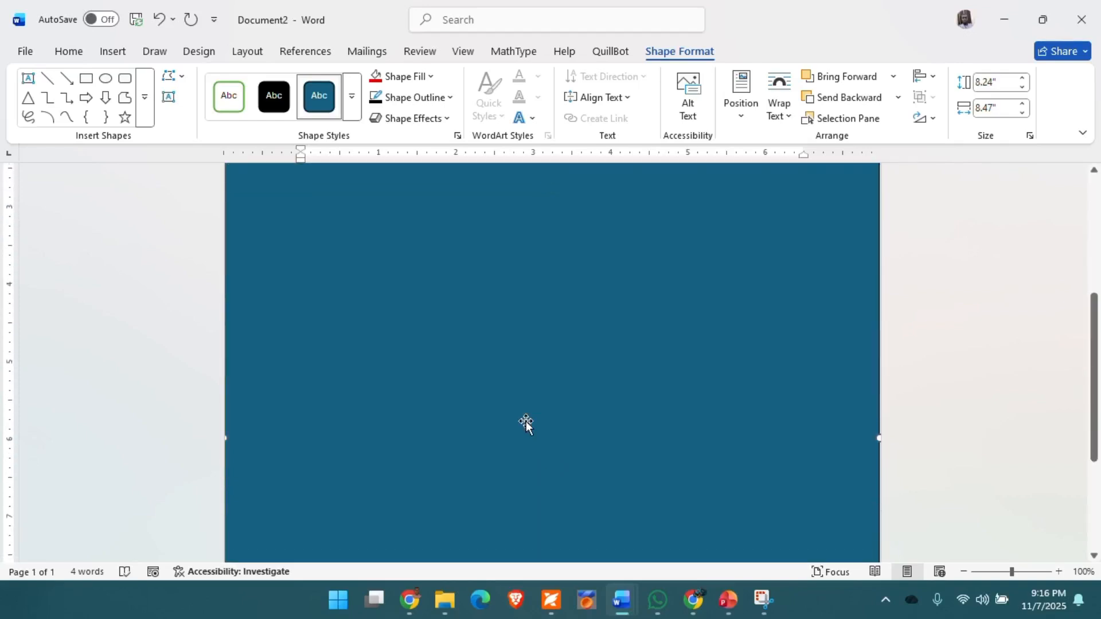
pyautogui.keyDown('ctrl'); pyautogui.scroll(-2, 526, 421); pyautogui.keyUp('ctrl')
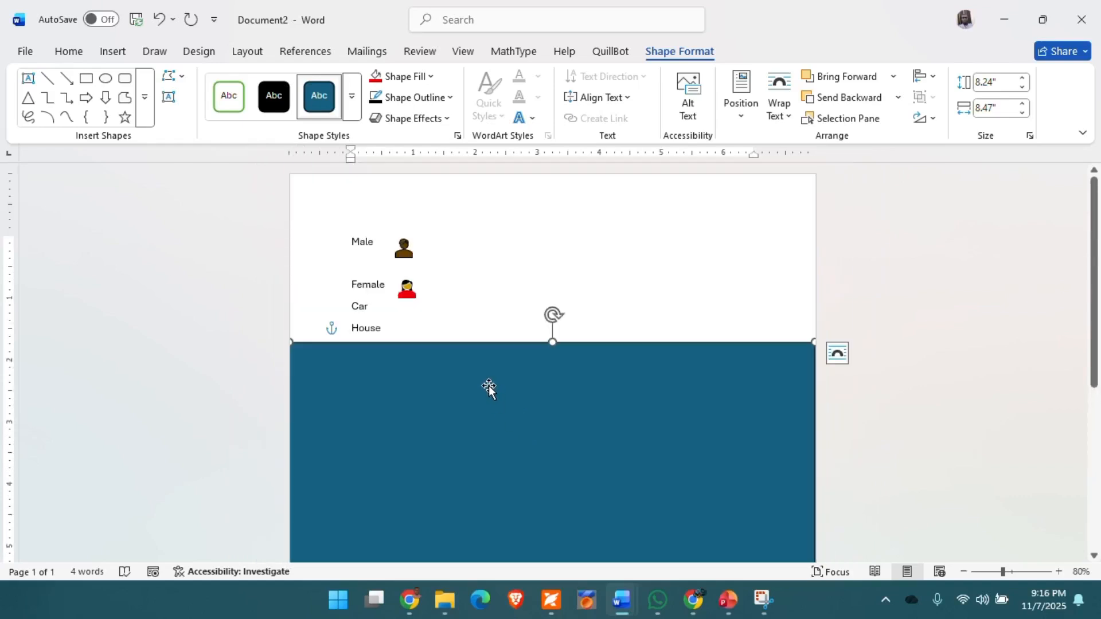
pyautogui.scroll(3, 489, 385)
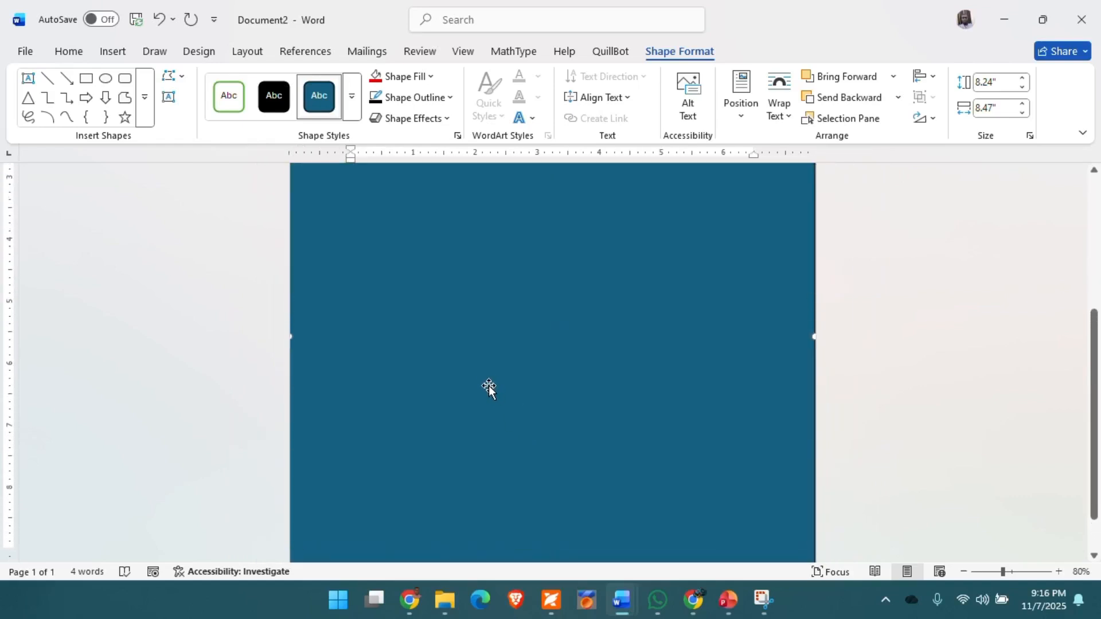
pyautogui.scroll(2, 489, 385)
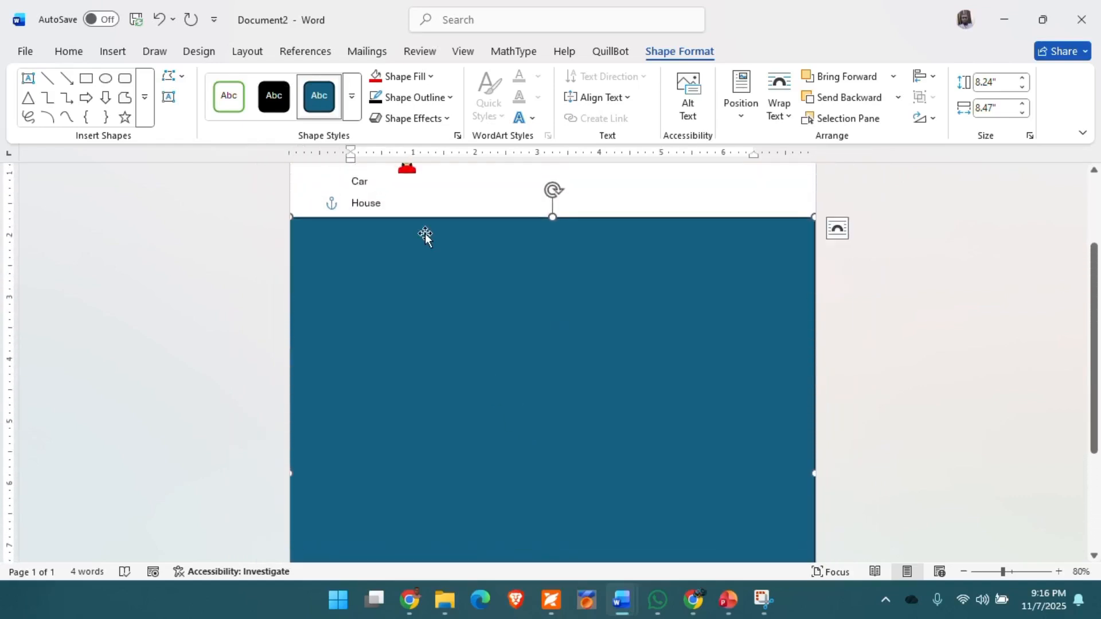
pyautogui.click(435, 78)
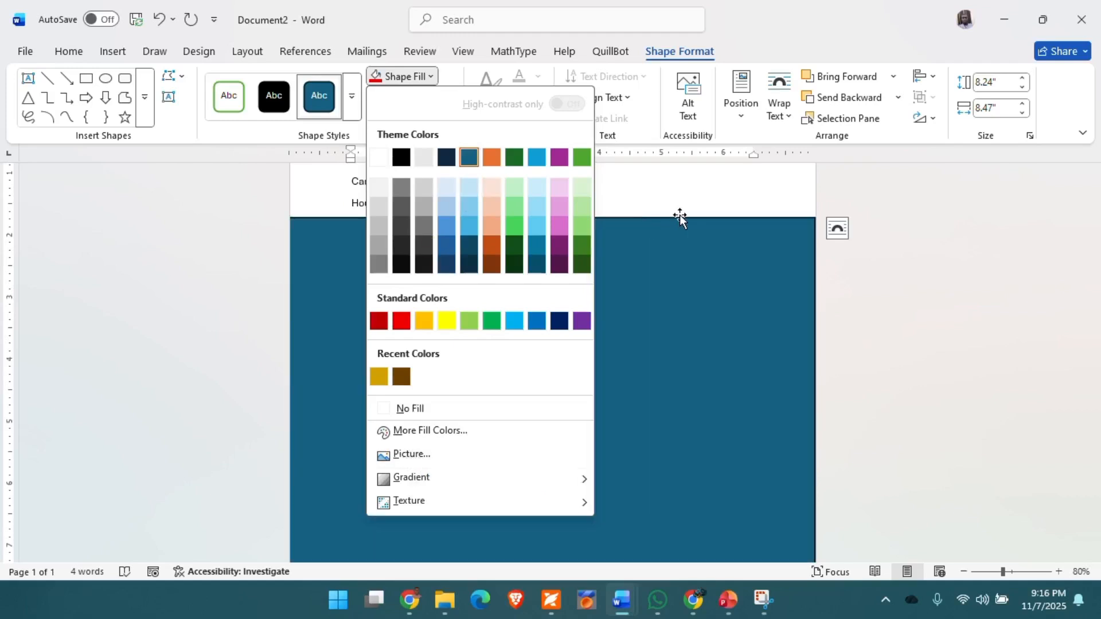
pyautogui.click(681, 195)
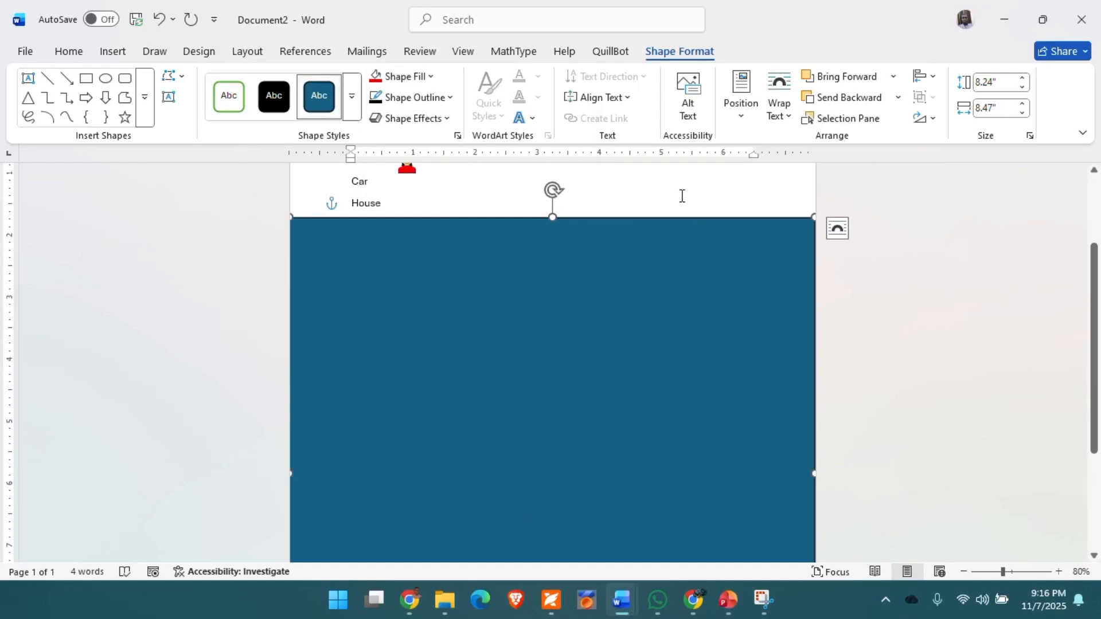
# - Draw a text box about 3.6" high and 3.07" wide on the blue rectangle and enter "The White house, Washinton DC" in it
pyautogui.click(115, 55)
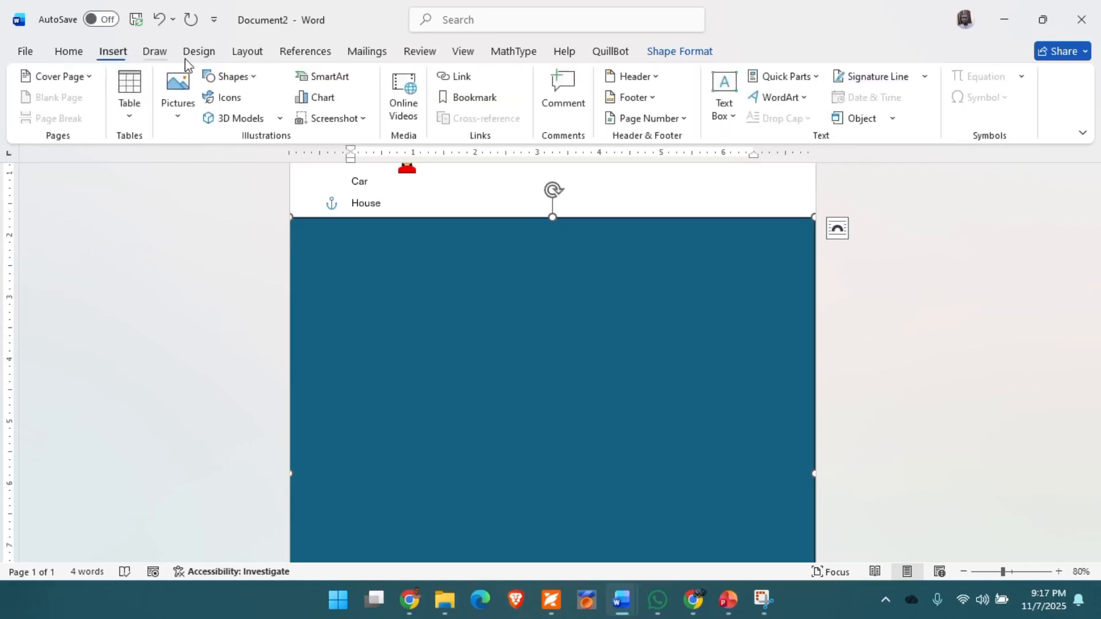
pyautogui.click(255, 78)
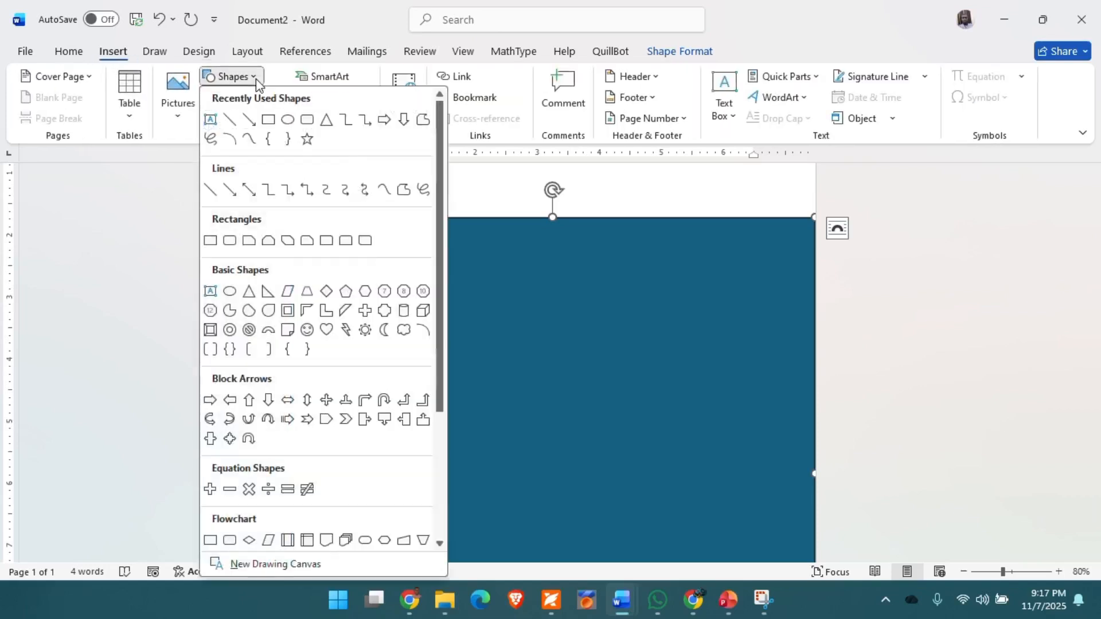
pyautogui.click(210, 119)
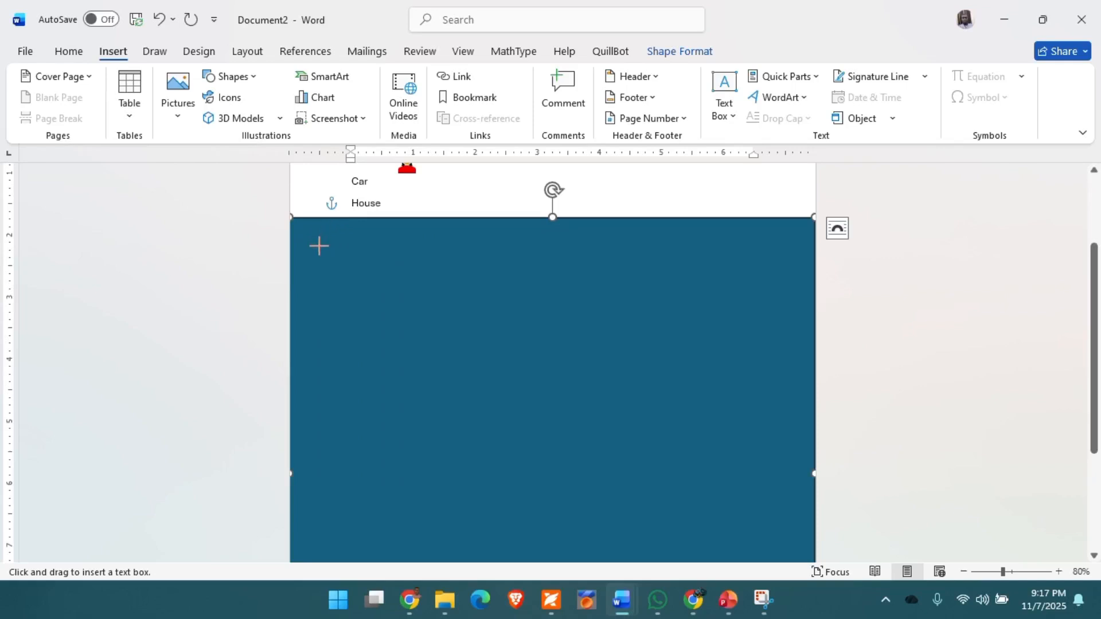
pyautogui.moveTo(322, 248); pyautogui.dragTo(505, 439)
pyautogui.moveTo(505, 471); pyautogui.dragTo(512, 471)
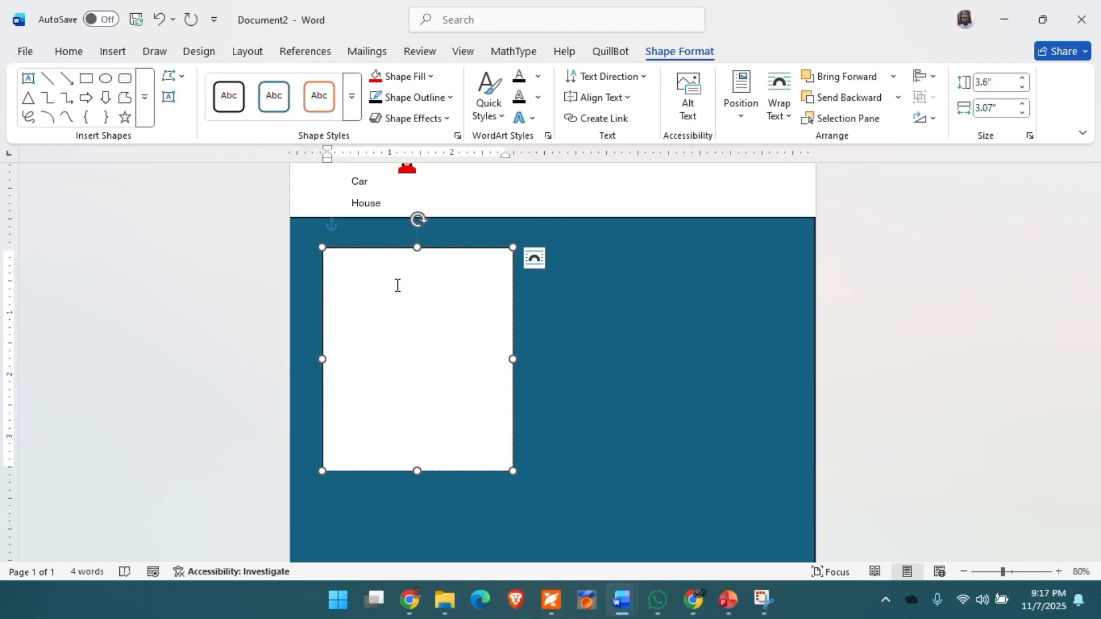
pyautogui.write('The White house, Was')
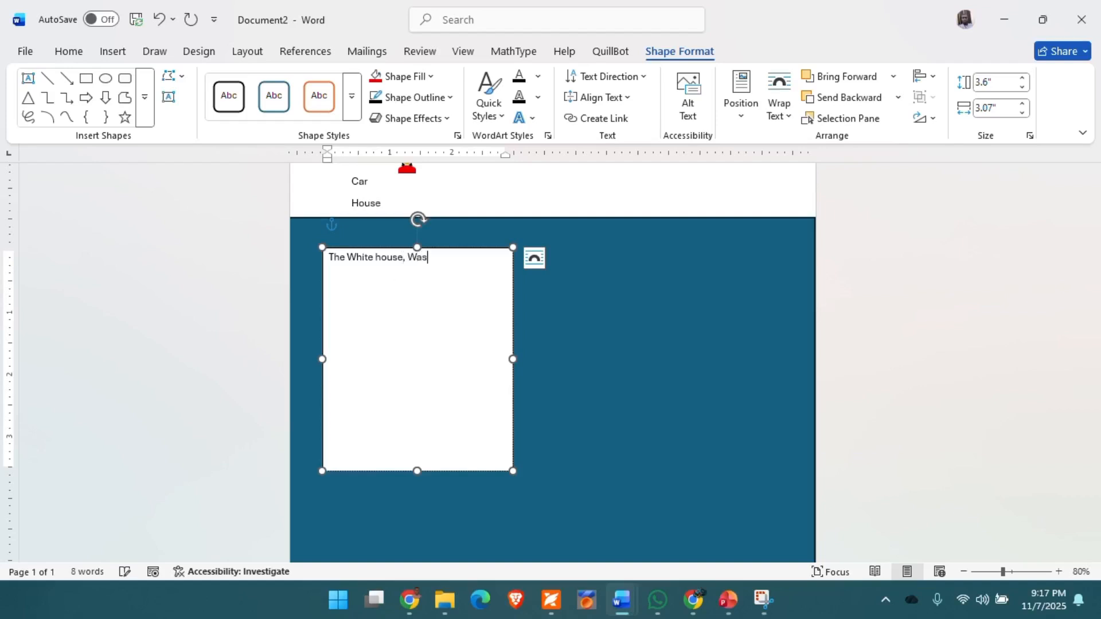
pyautogui.write('hinton DC')
# - Format all the text in the text box as 36 pt Arial Black
pyautogui.click(450, 271)
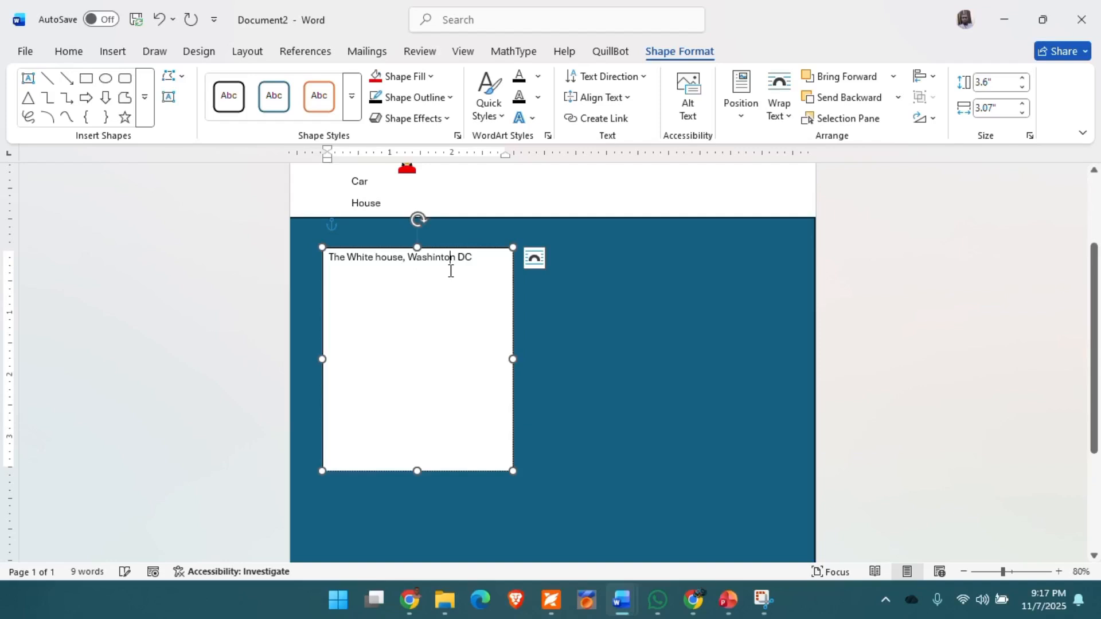
pyautogui.hotkey('ctrl', 'a')
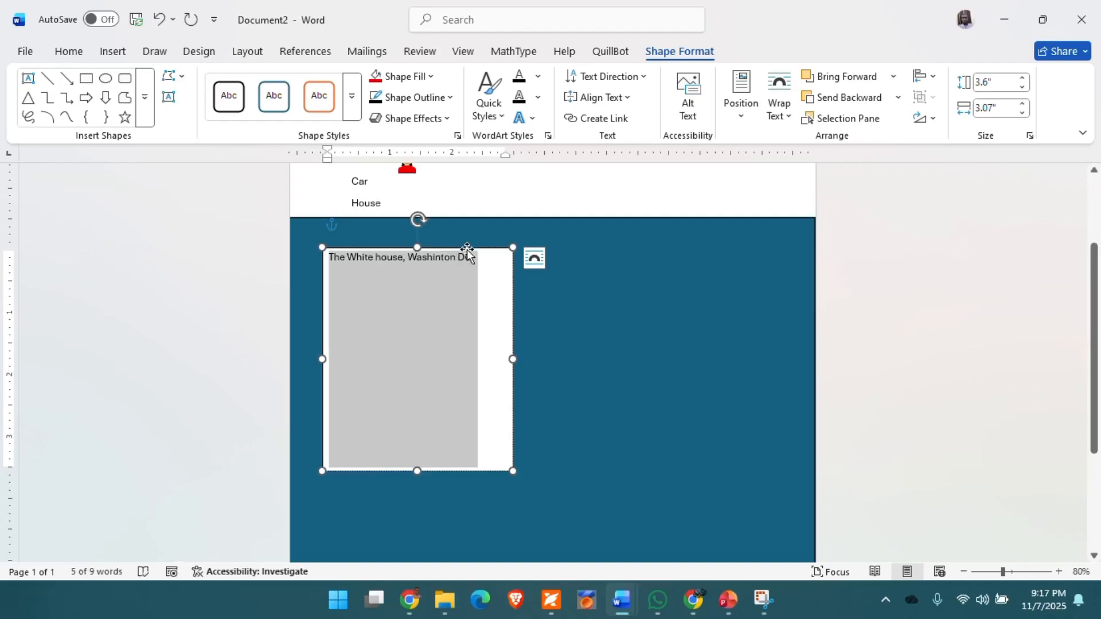
pyautogui.click(66, 52)
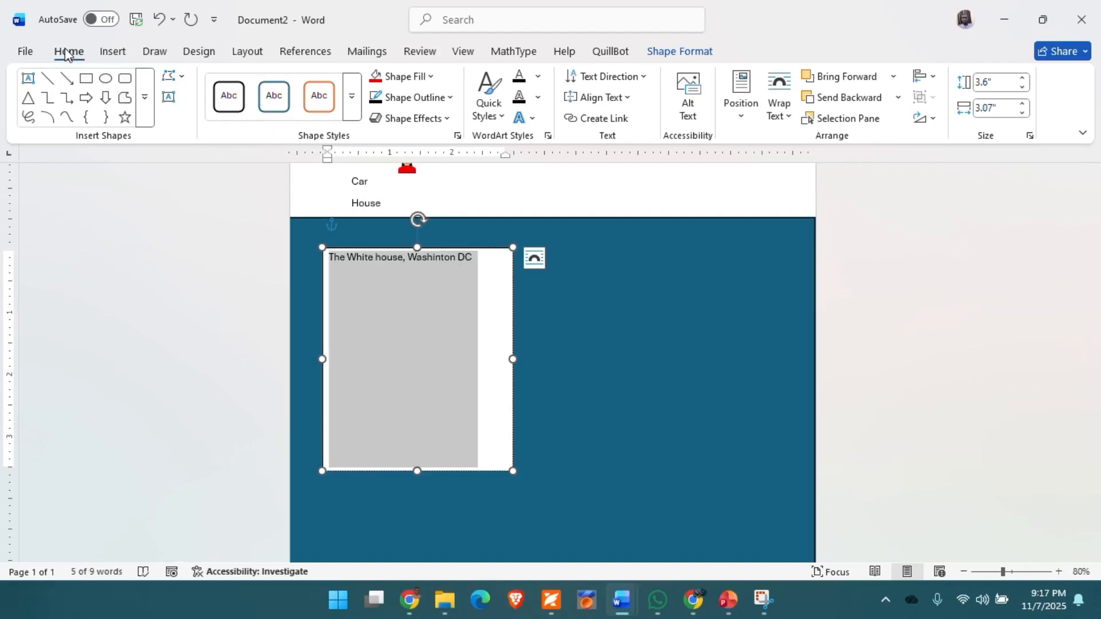
pyautogui.click(217, 84)
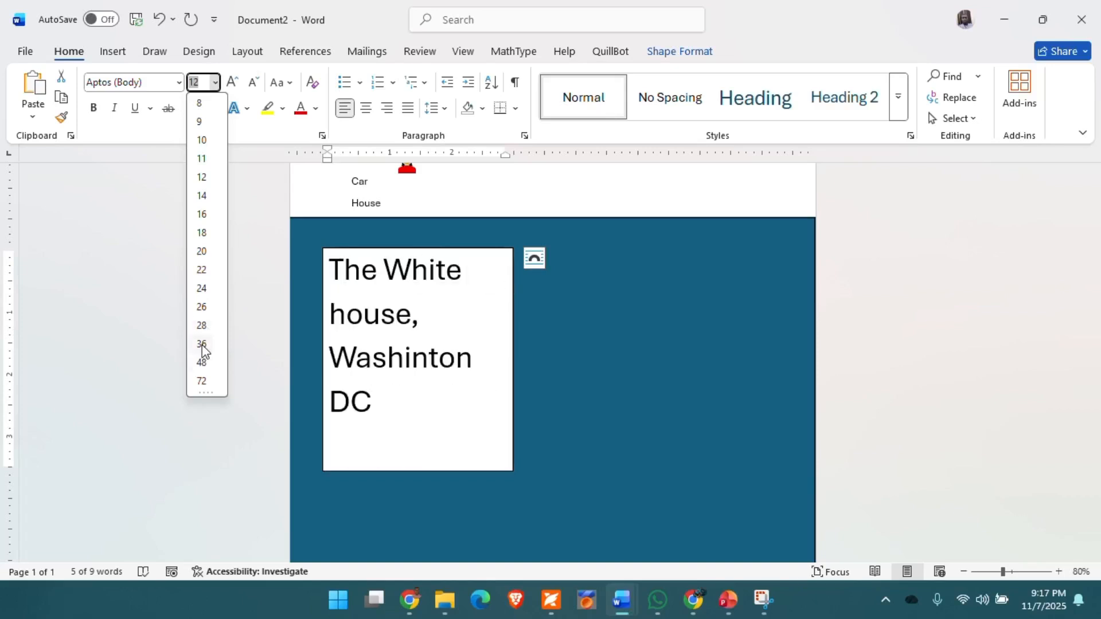
pyautogui.click(202, 344)
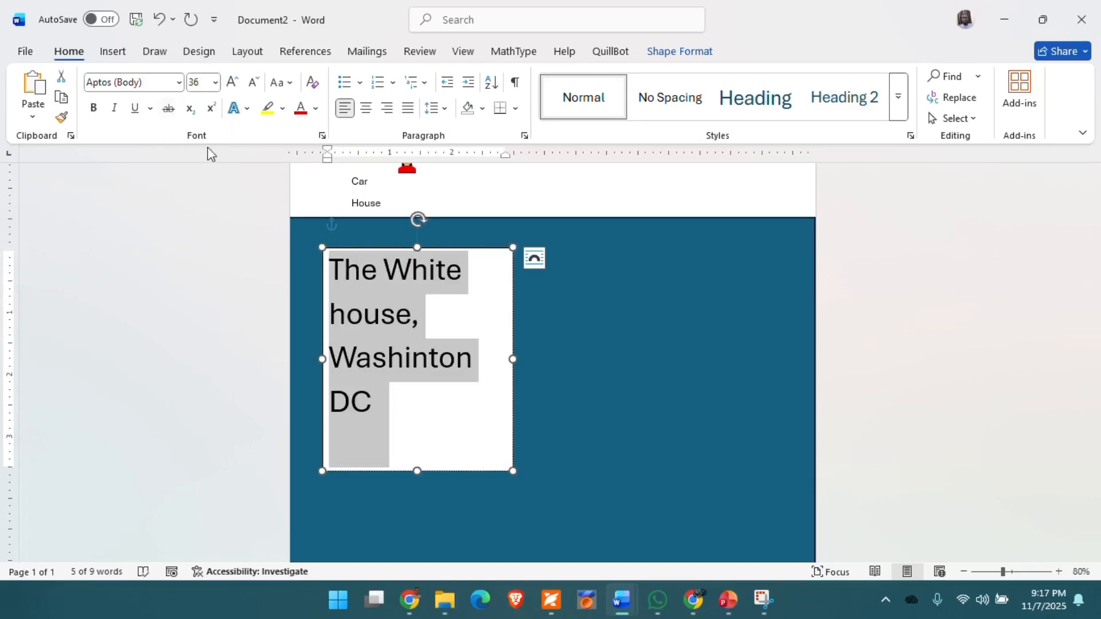
pyautogui.click(181, 83)
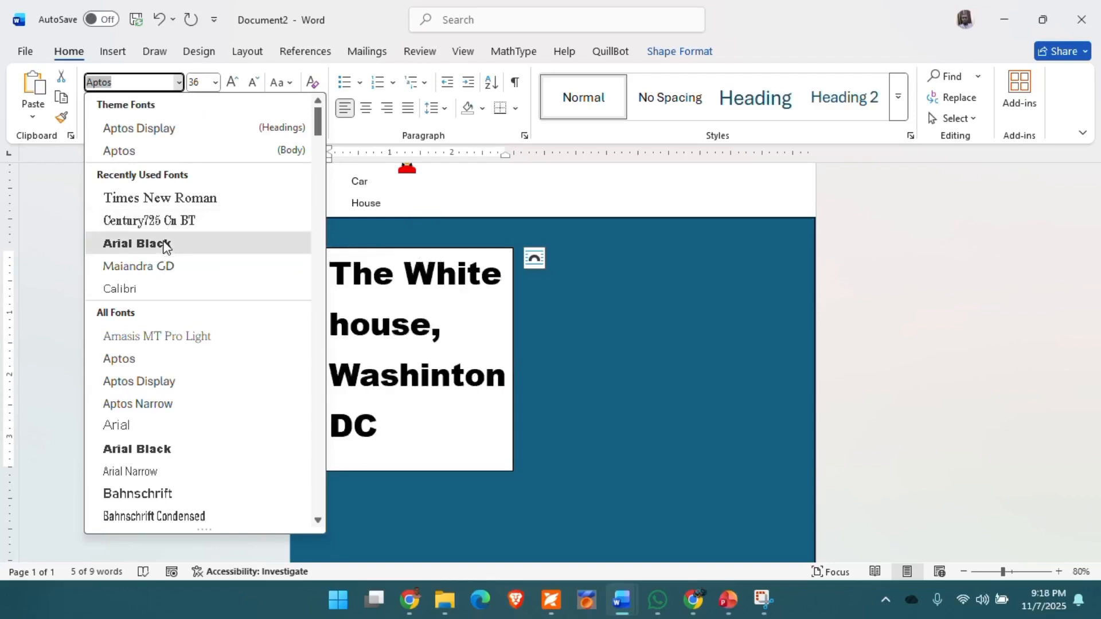
pyautogui.click(165, 246)
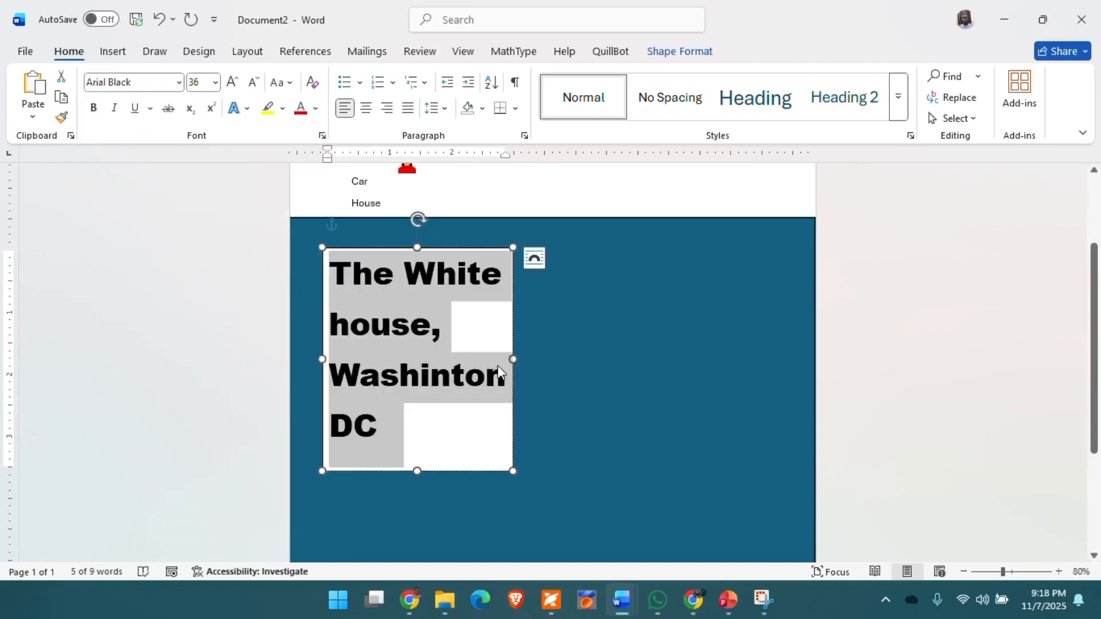
pyautogui.click(431, 373)
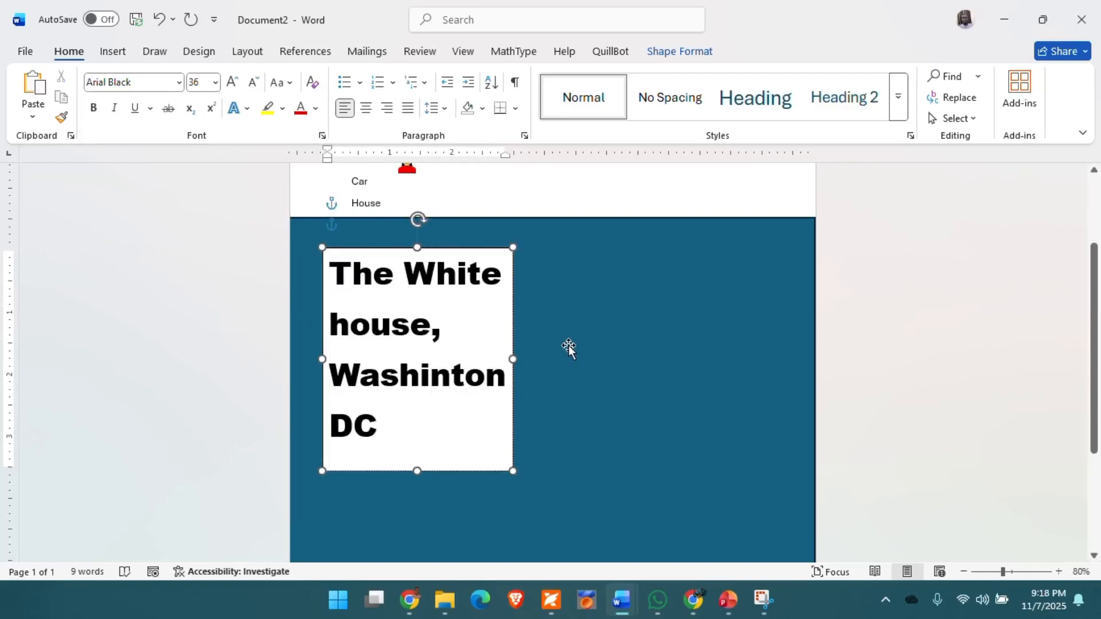
pyautogui.click(354, 276)
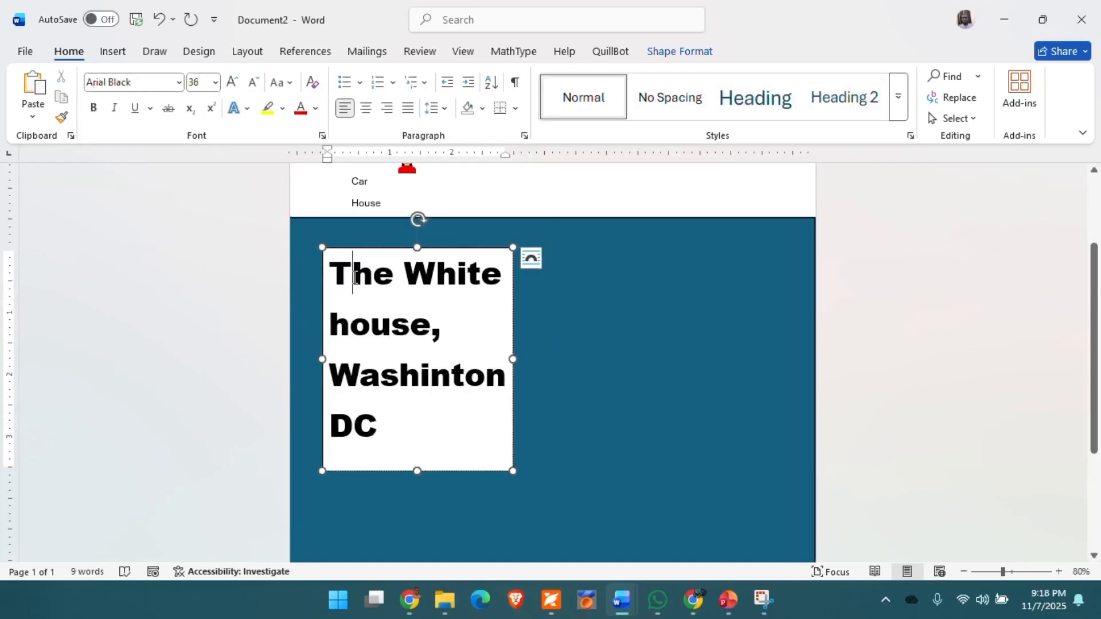
# - Draw a second text box about 3.49" high and 2.78" wide on the blue rectangle, to the right of the first one
pyautogui.click(545, 323)
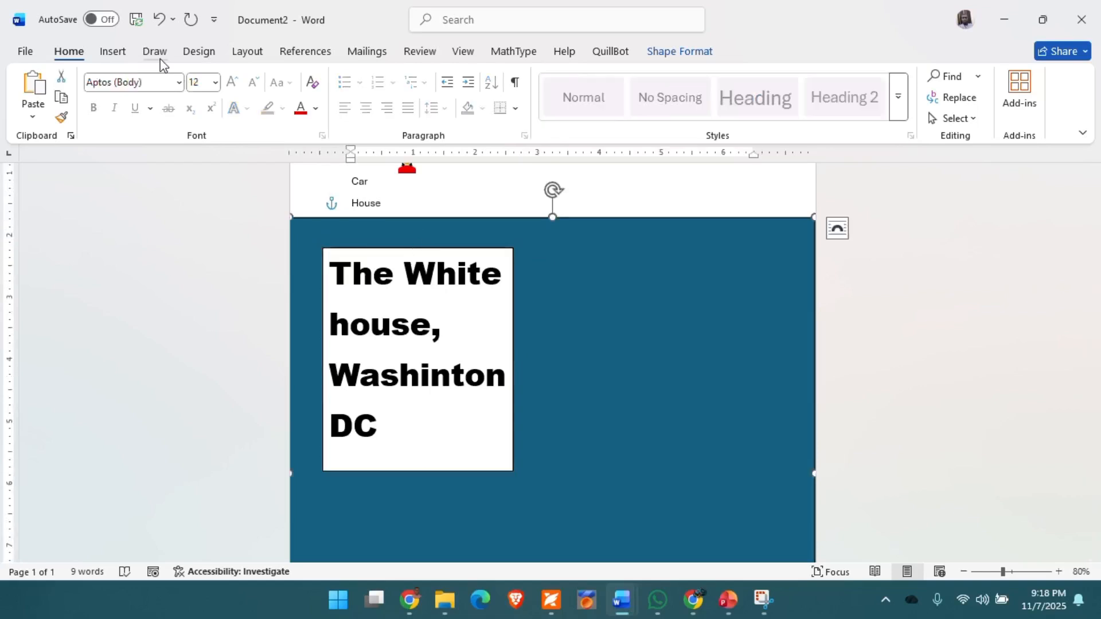
pyautogui.click(113, 52)
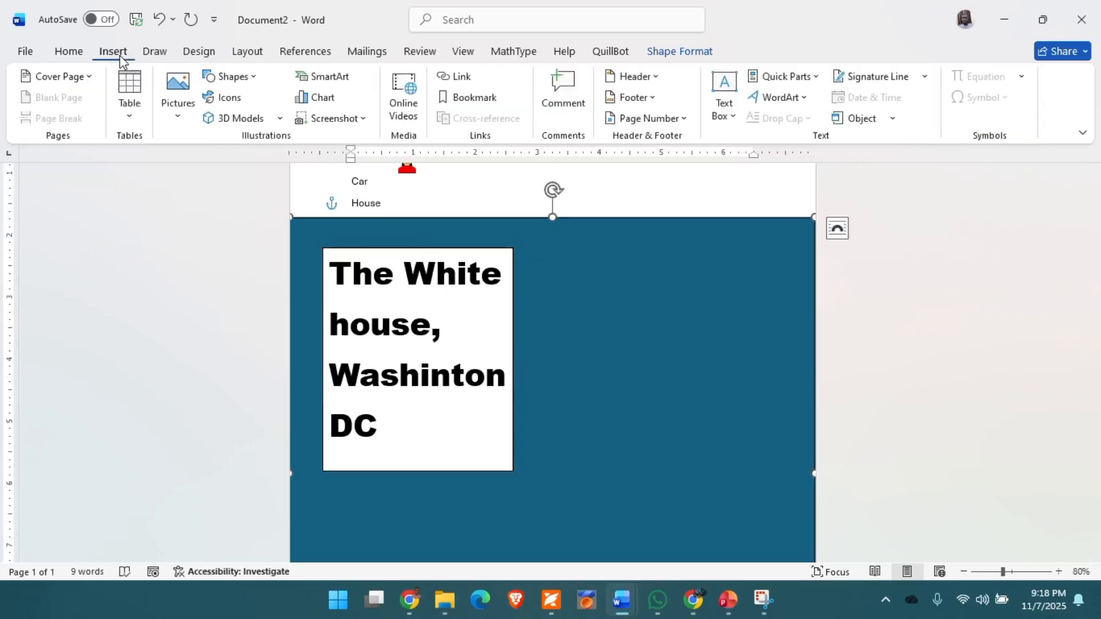
pyautogui.click(249, 79)
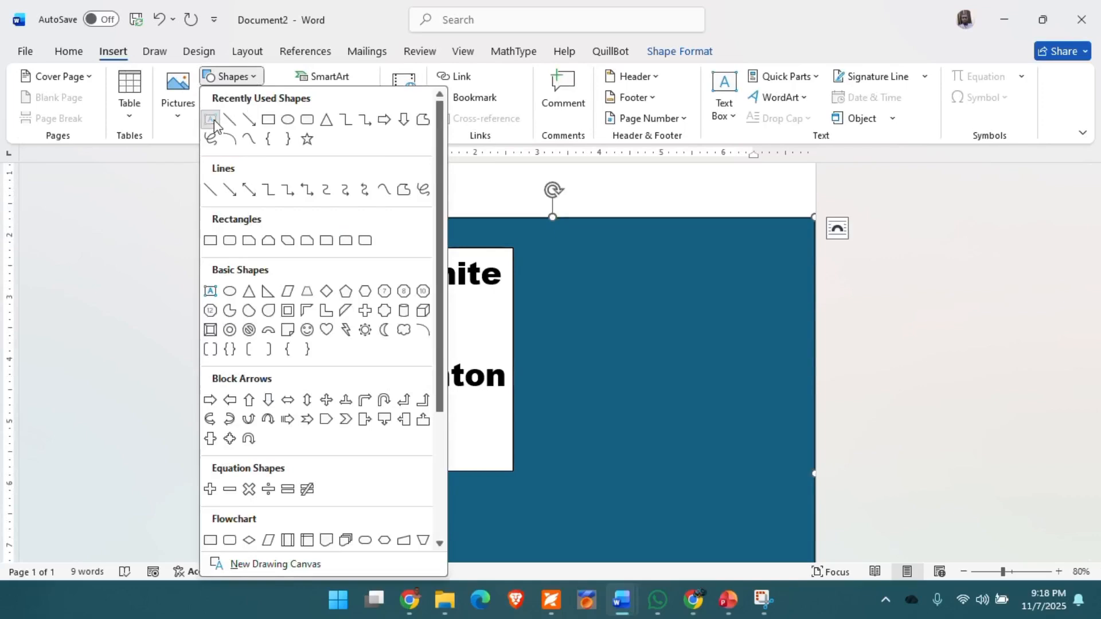
pyautogui.click(213, 121)
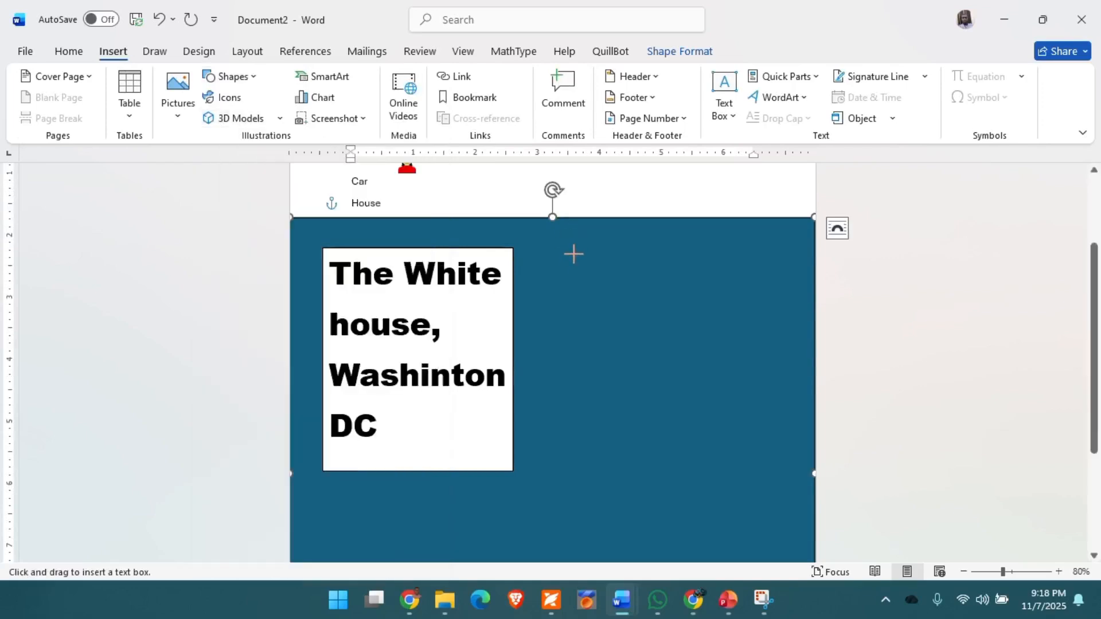
pyautogui.moveTo(573, 253); pyautogui.dragTo(746, 470)
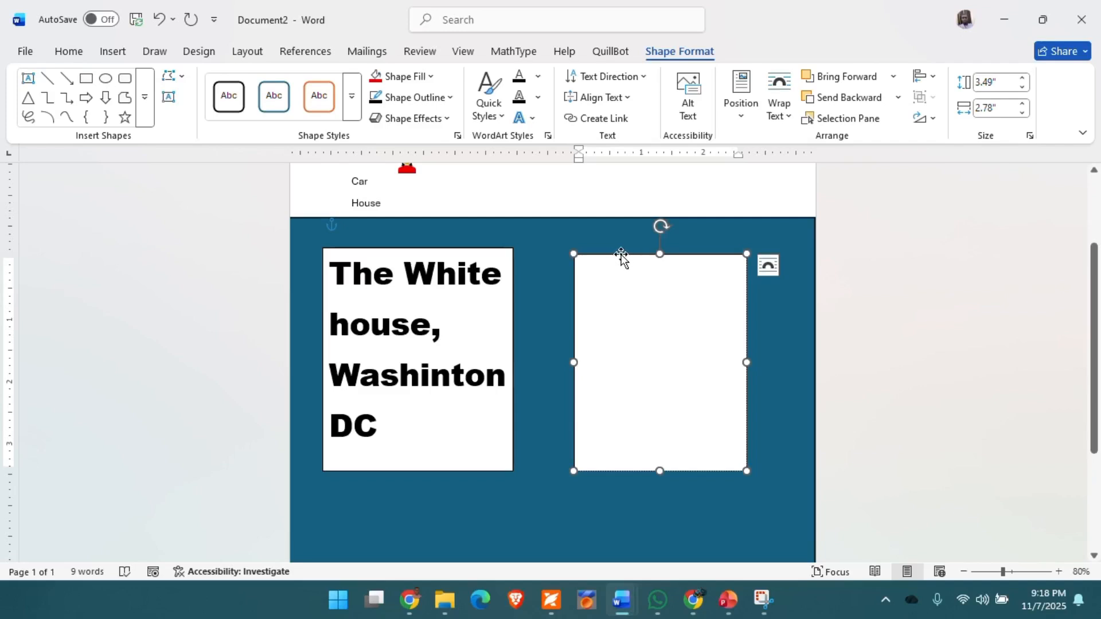
# - Move the empty text box so it overlaps the White house text box, and send it backward one level
pyautogui.moveTo(621, 257); pyautogui.dragTo(422, 306)
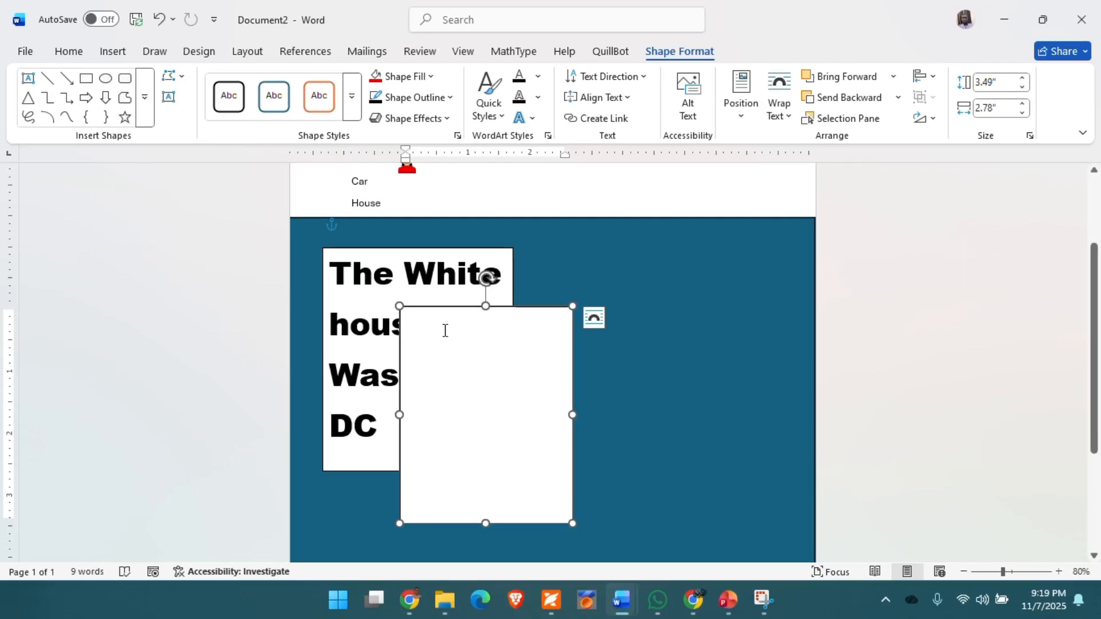
pyautogui.rightClick(443, 305)
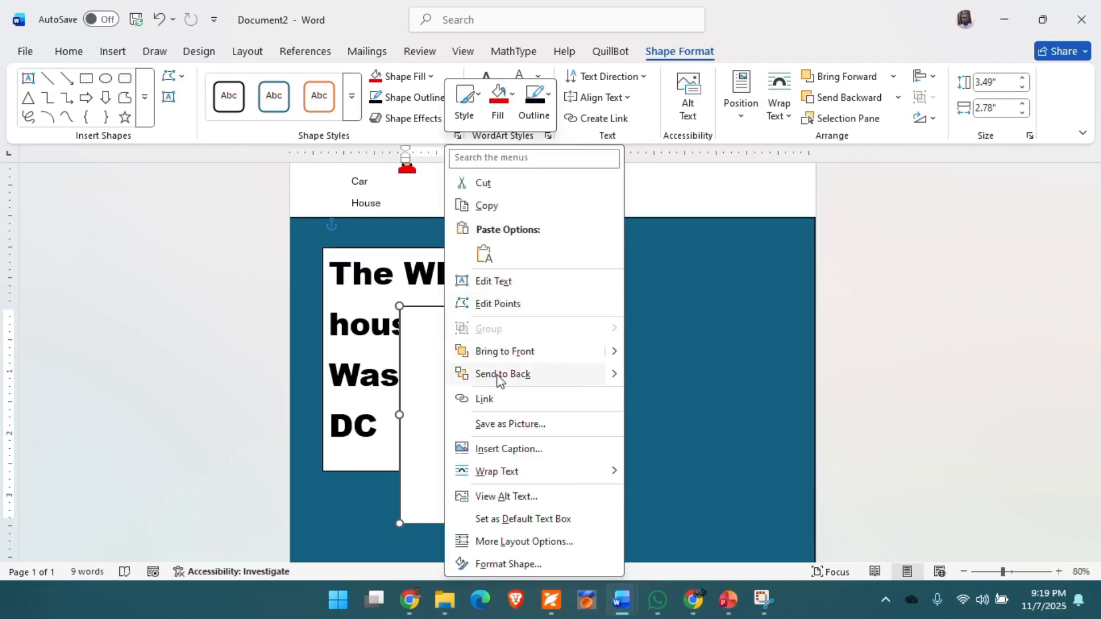
pyautogui.moveTo(614, 376)
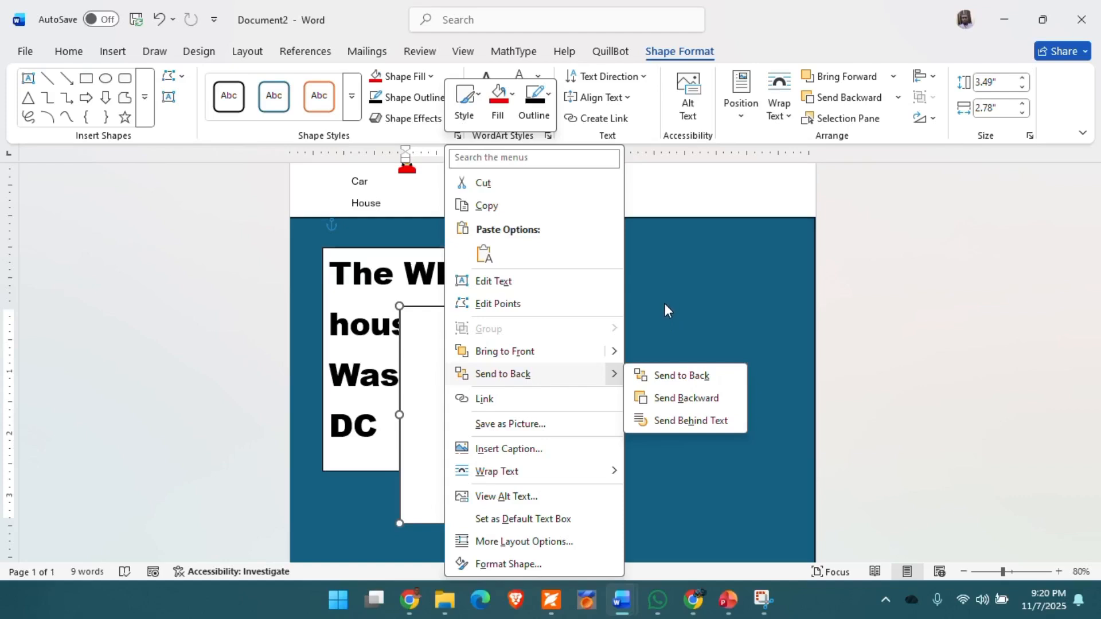
pyautogui.click(683, 400)
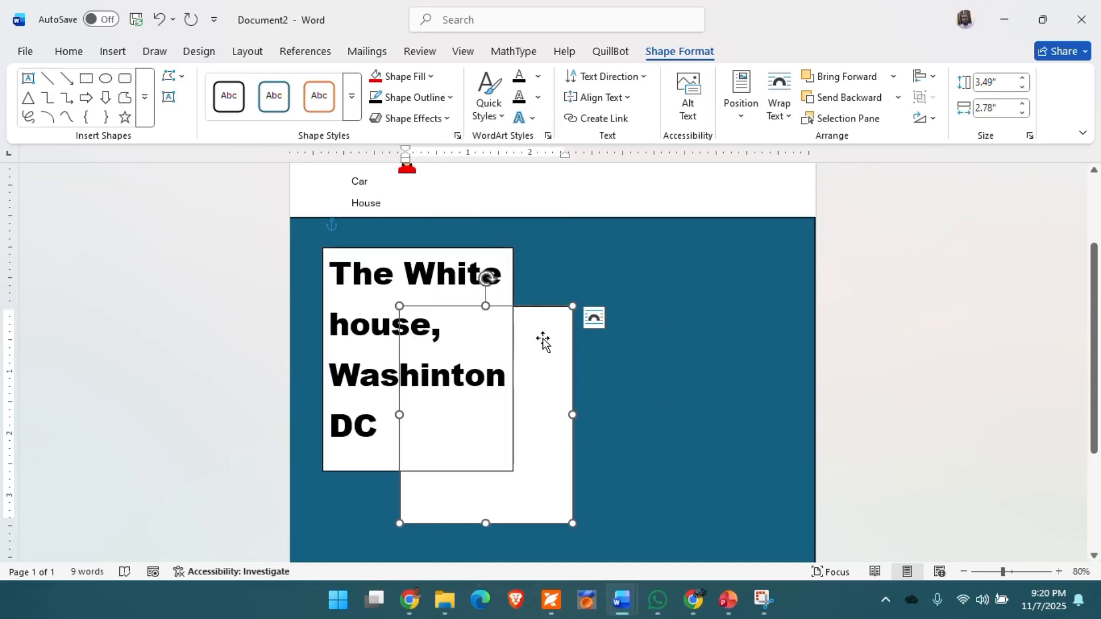
# - Fill the empty text box behind the White house text with standard orange
pyautogui.click(431, 77)
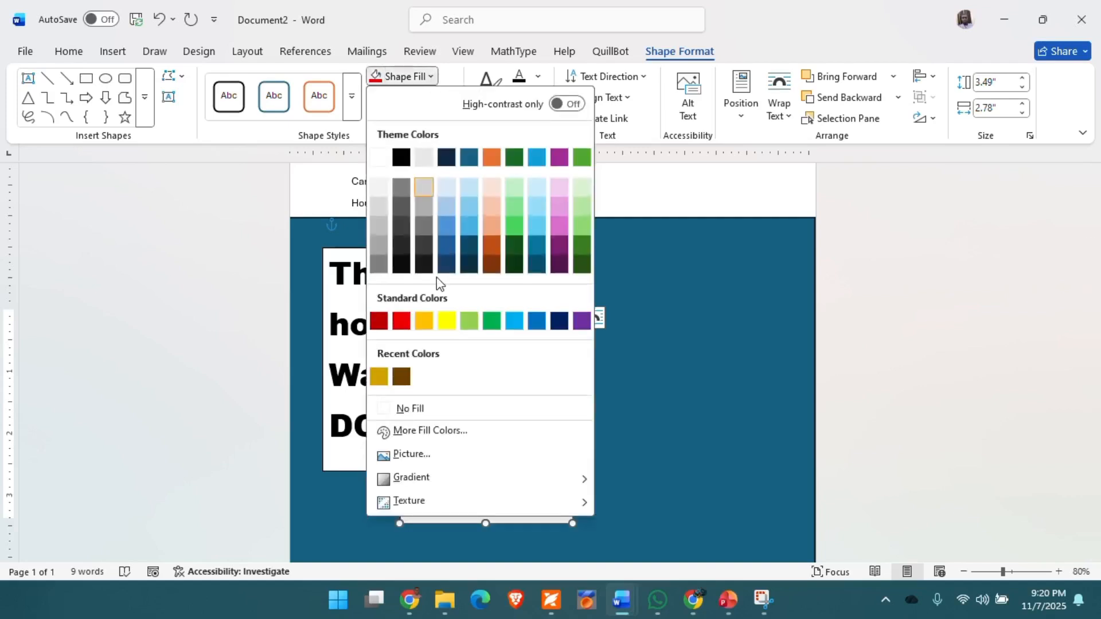
pyautogui.click(424, 320)
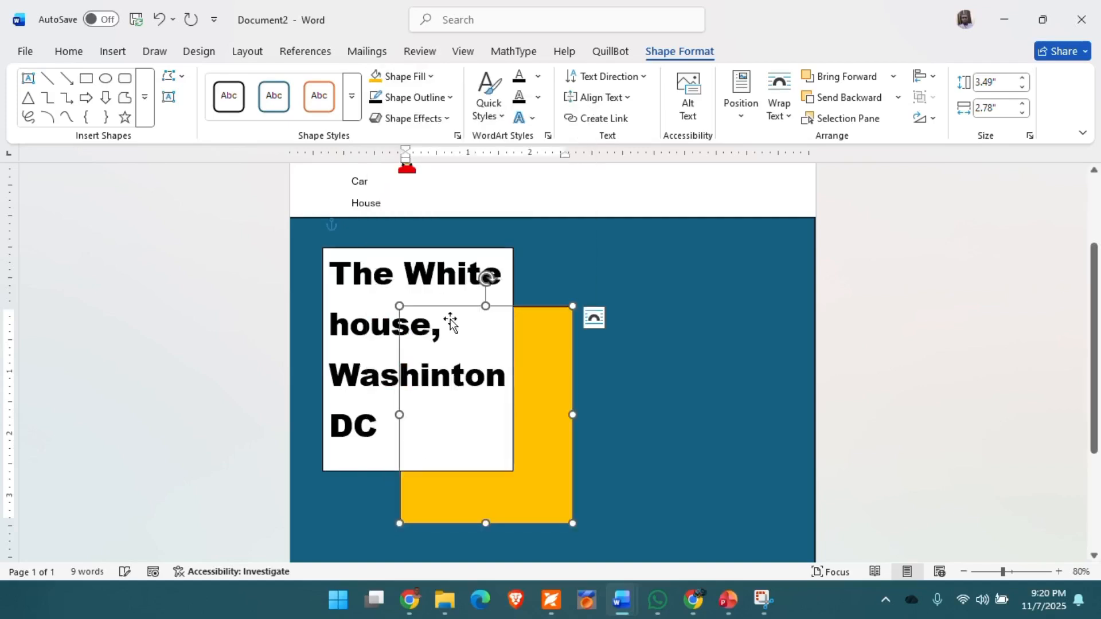
pyautogui.click(690, 362)
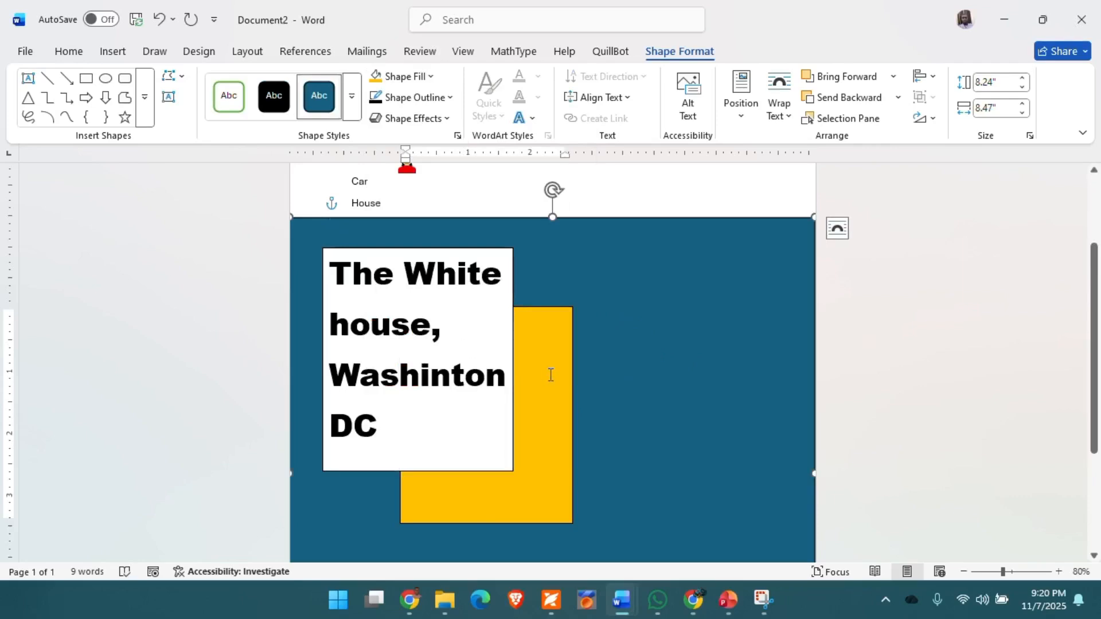
# - Reposition the orange box behind the white text box so only a thin strip shows along its right and lower edges
pyautogui.moveTo(552, 305); pyautogui.dragTo(660, 279)
pyautogui.moveTo(710, 275); pyautogui.dragTo(570, 302)
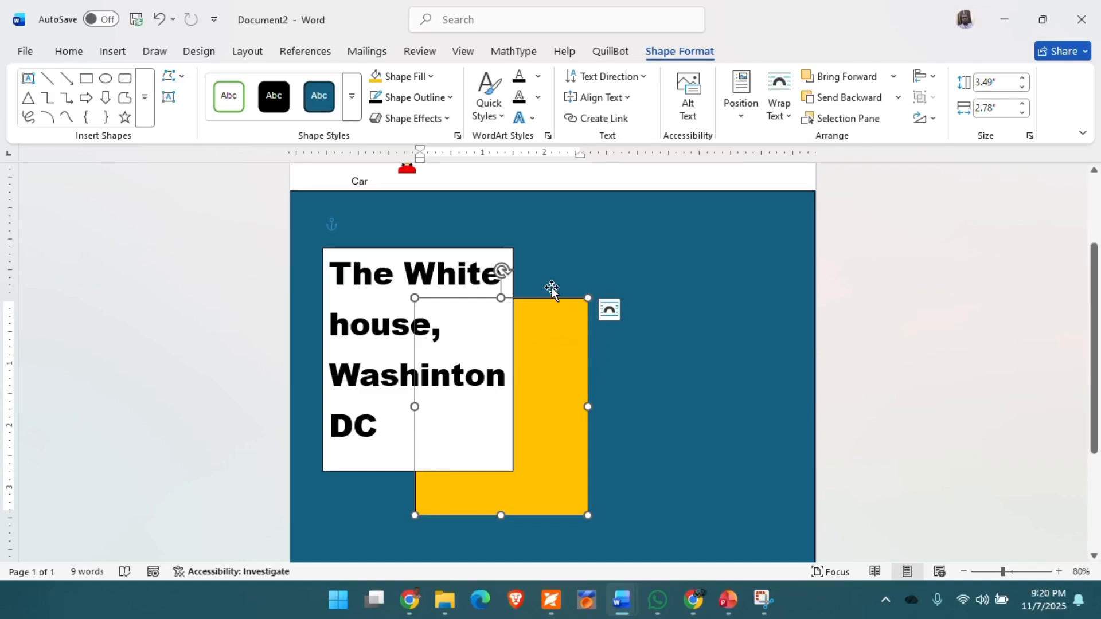
pyautogui.moveTo(552, 299); pyautogui.dragTo(482, 260)
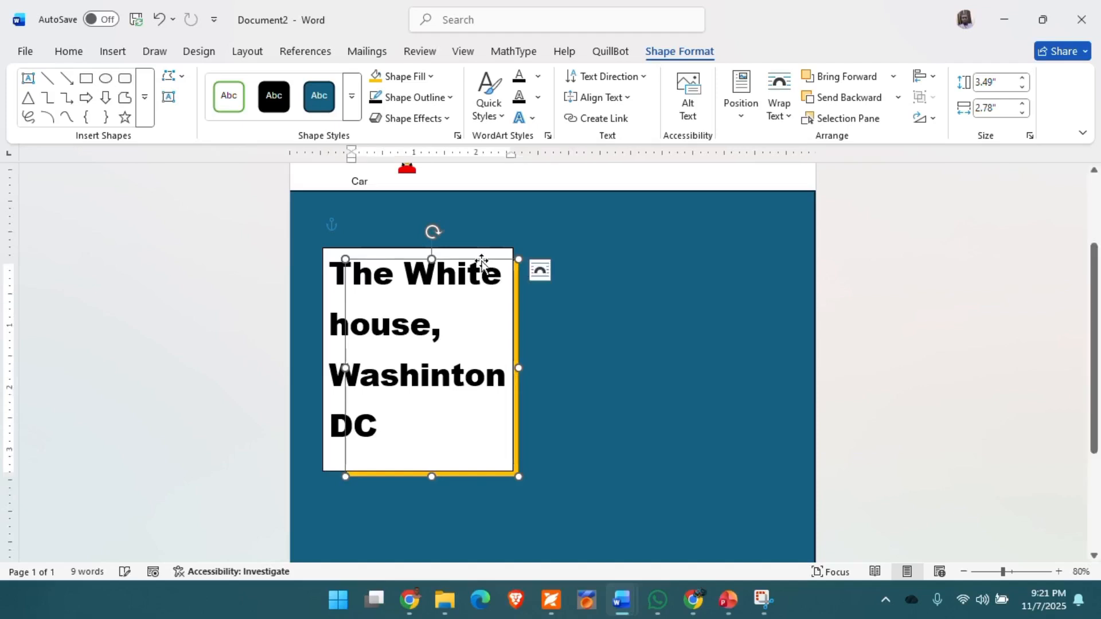
pyautogui.click(699, 336)
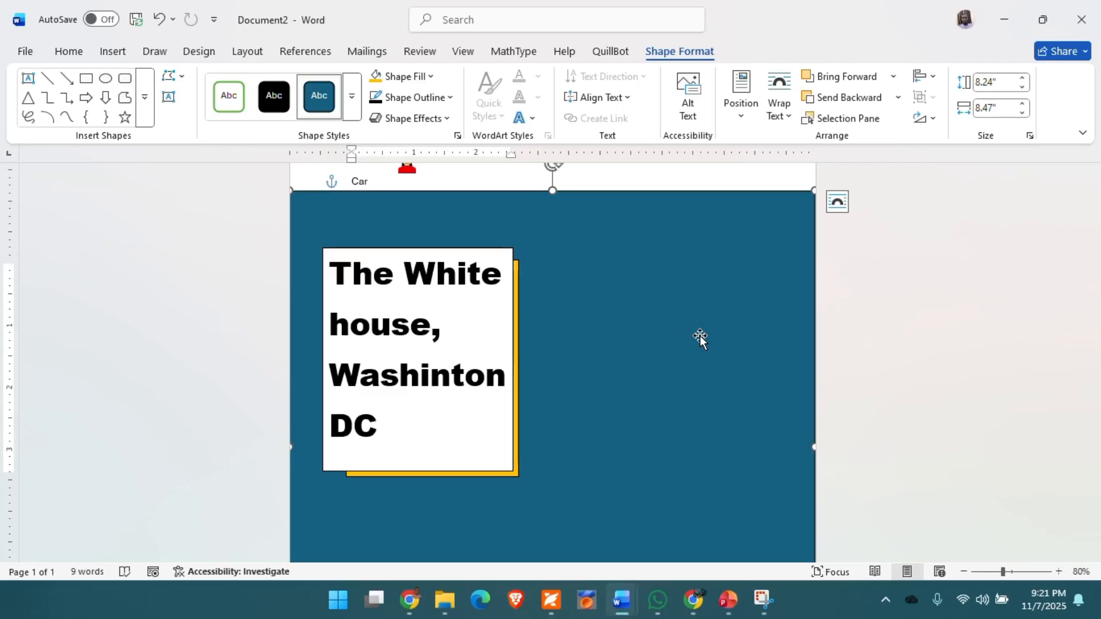
pyautogui.click(477, 411)
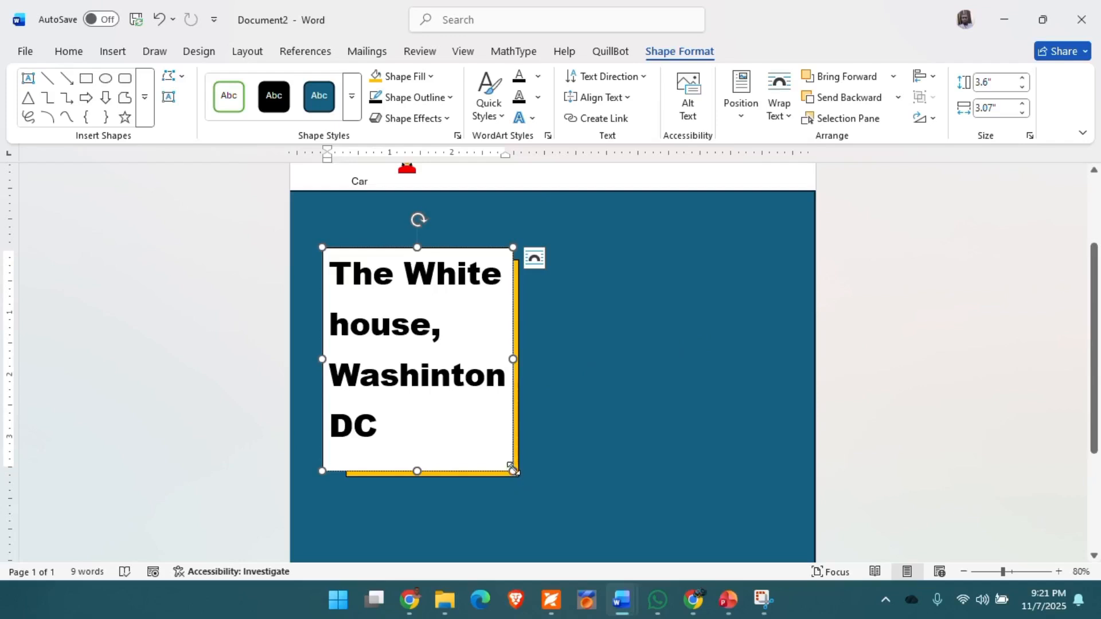
# - Resize the White house text box to about 3.61" high and 3.08" wide by its lower-right corner
pyautogui.moveTo(511, 470); pyautogui.dragTo(509, 391)
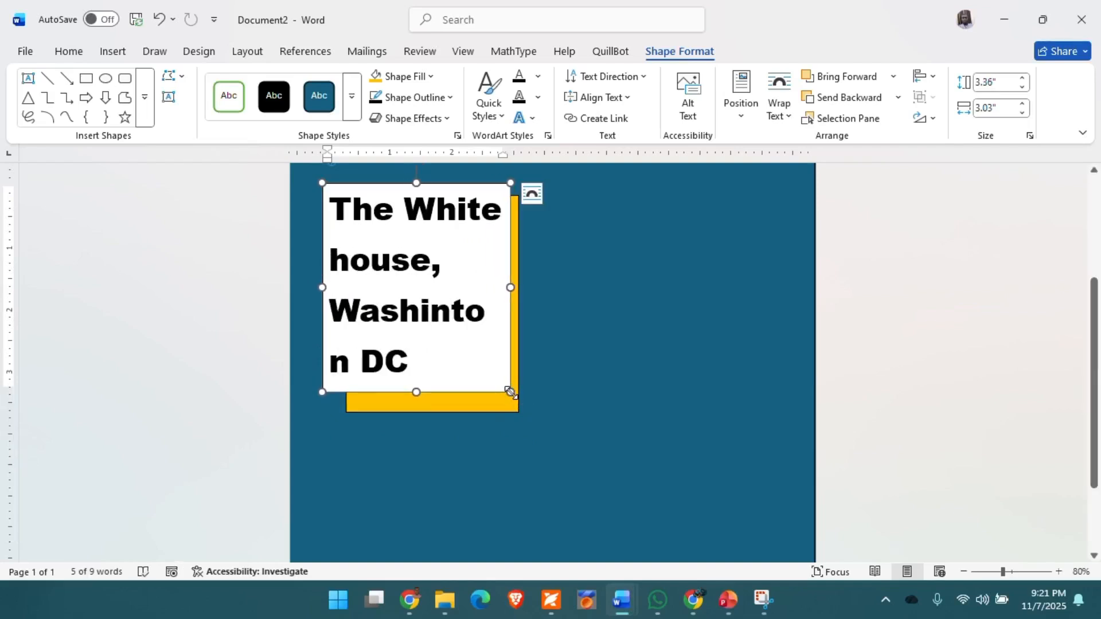
pyautogui.moveTo(510, 391); pyautogui.dragTo(512, 405)
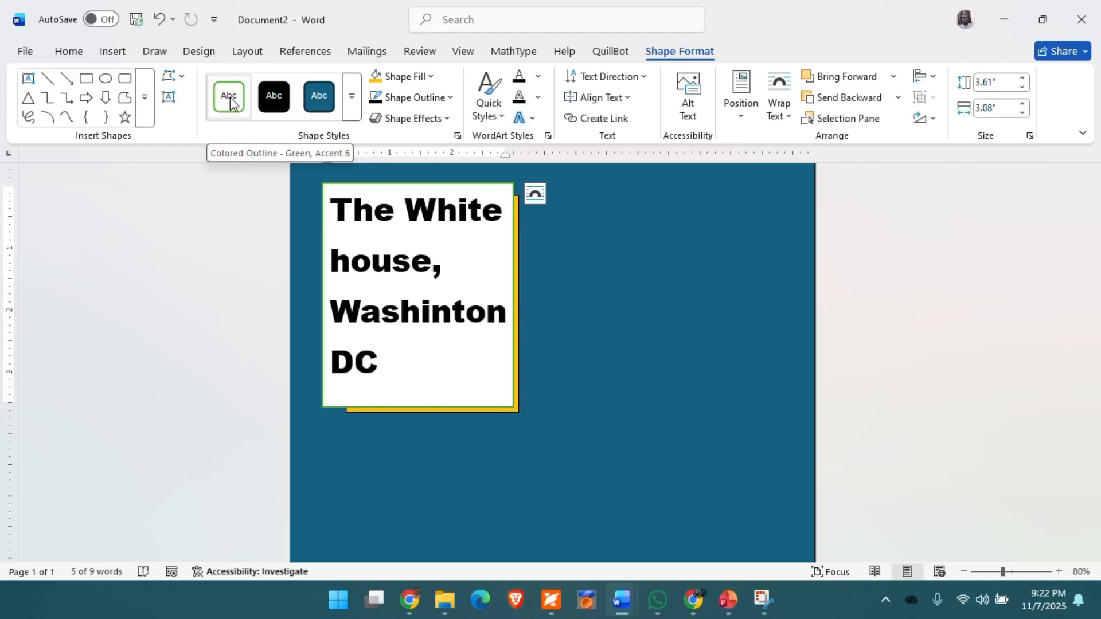
pyautogui.click(356, 103)
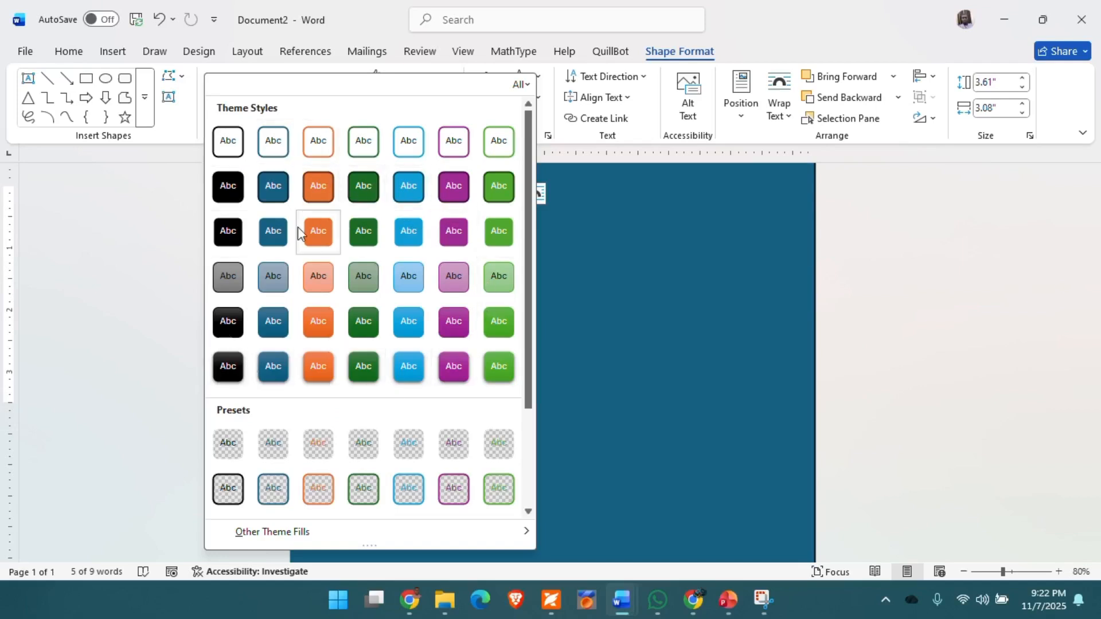
pyautogui.click(570, 236)
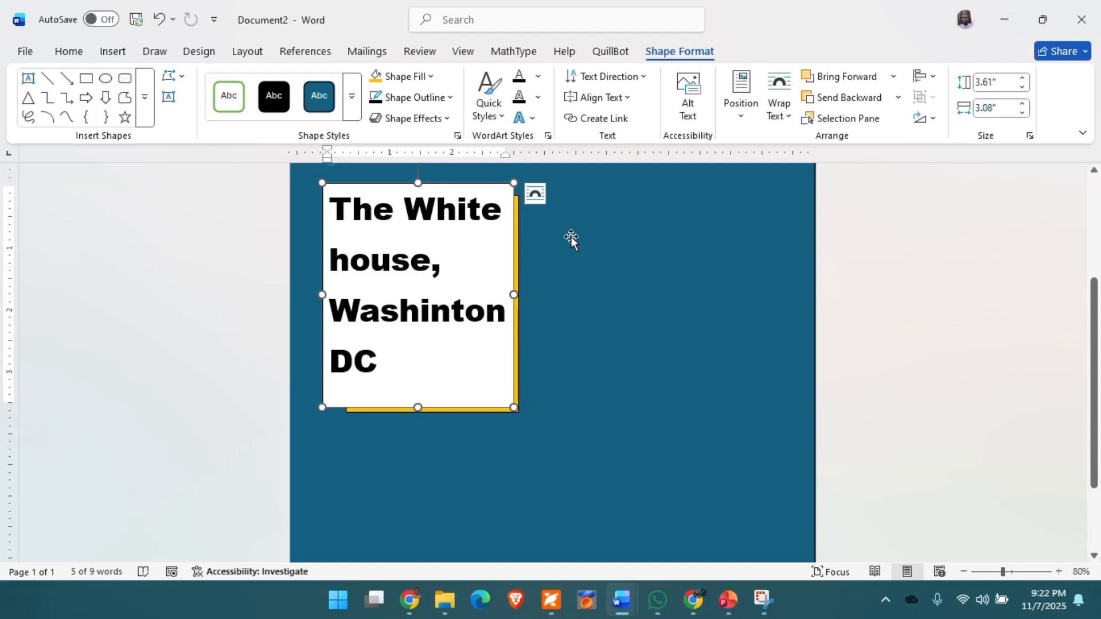
pyautogui.click(446, 119)
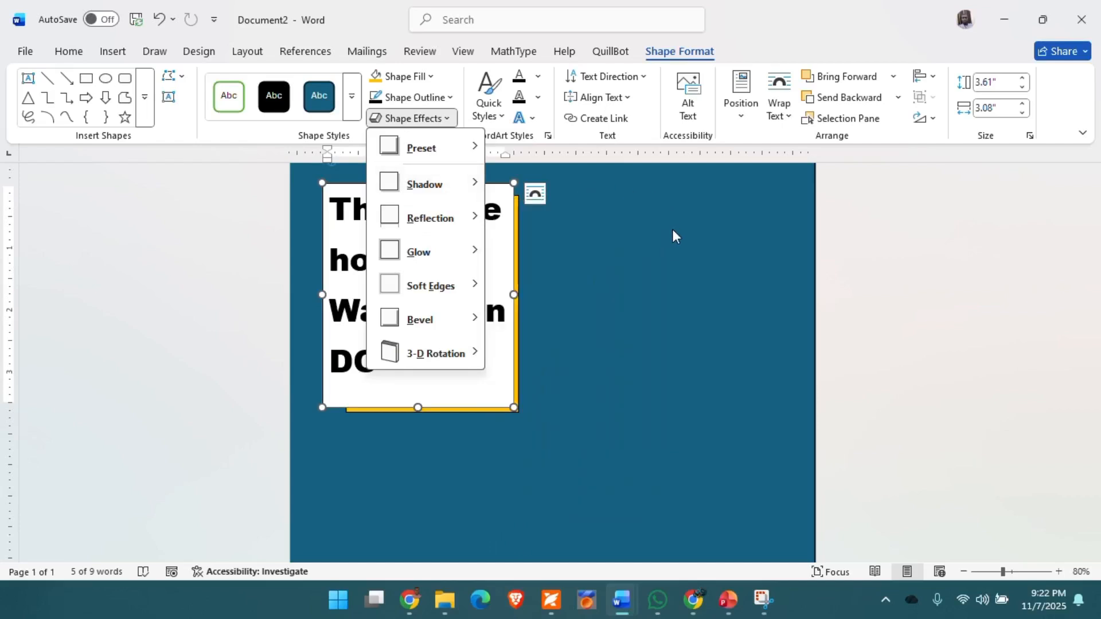
pyautogui.click(642, 237)
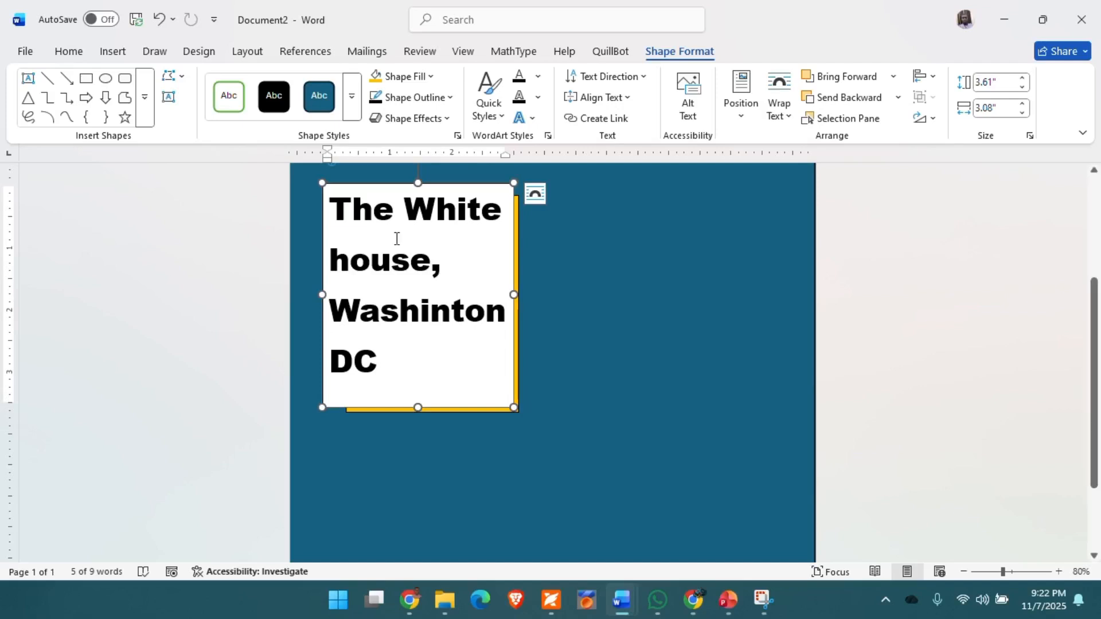
# - Move the orange box out from behind the White house text box to the empty blue area on its right
pyautogui.click(500, 414)
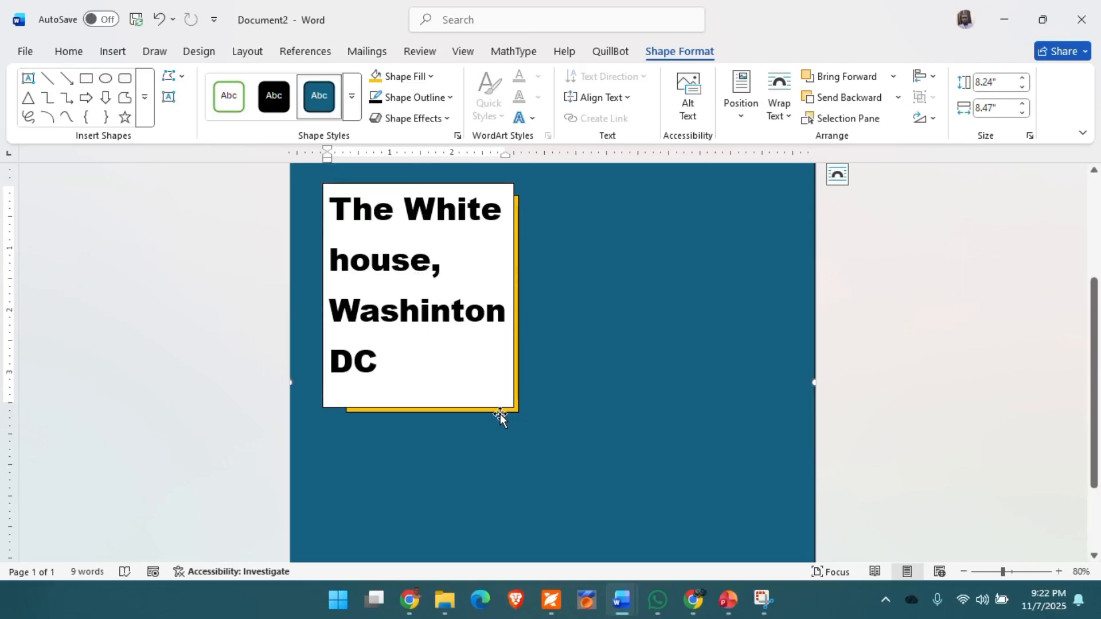
pyautogui.click(500, 413)
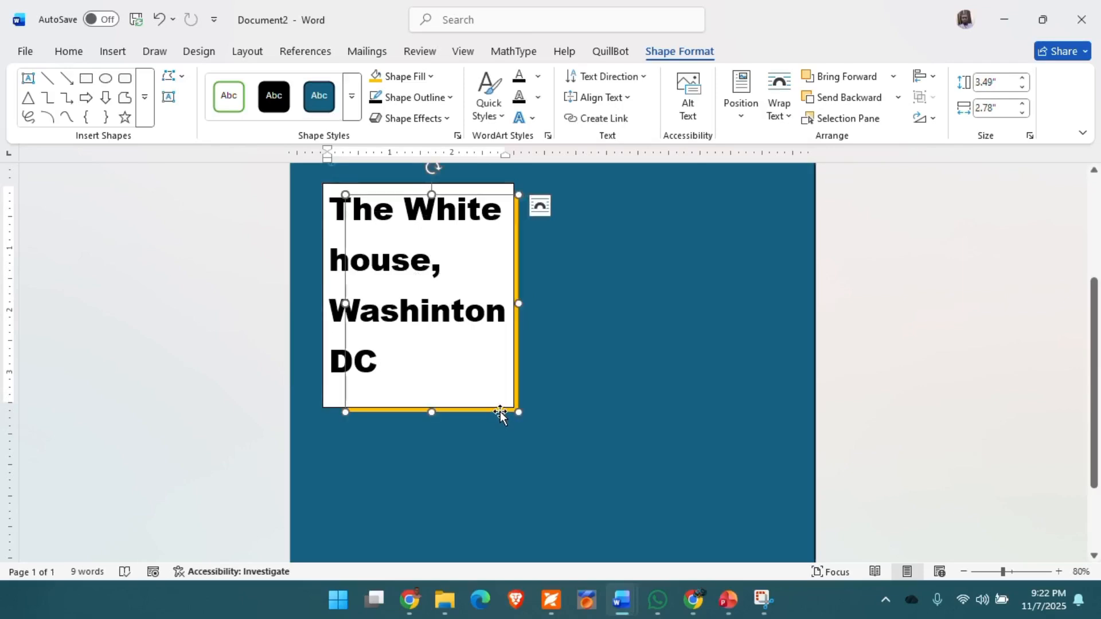
pyautogui.moveTo(500, 412); pyautogui.dragTo(699, 403)
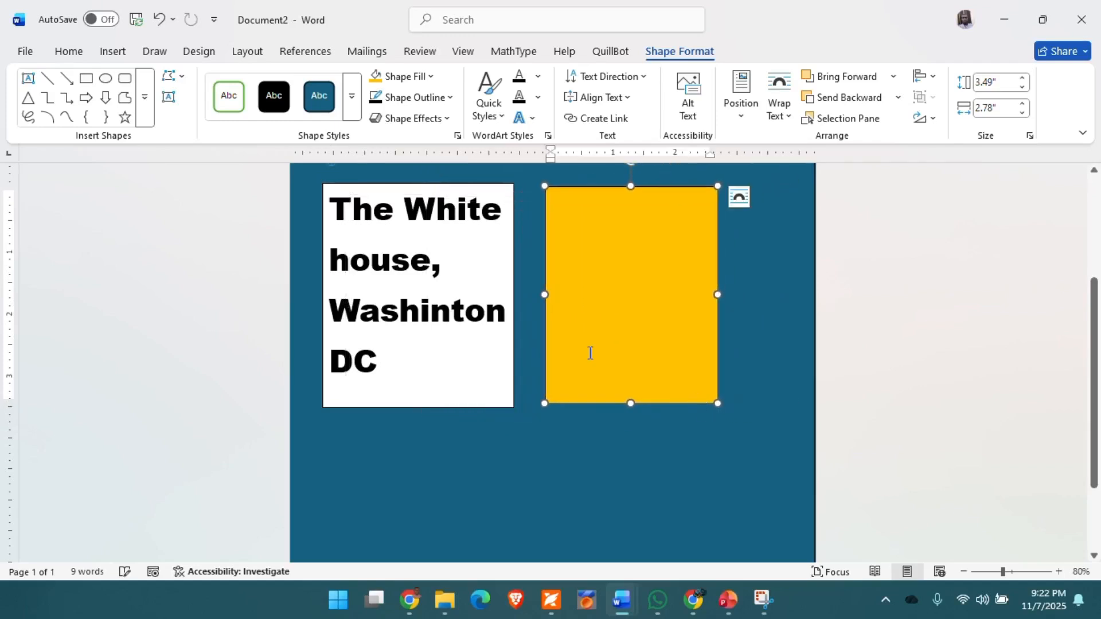
# - Insert the columned bank building icon from the stock icons and move it into the first line of the White house text box
pyautogui.click(109, 52)
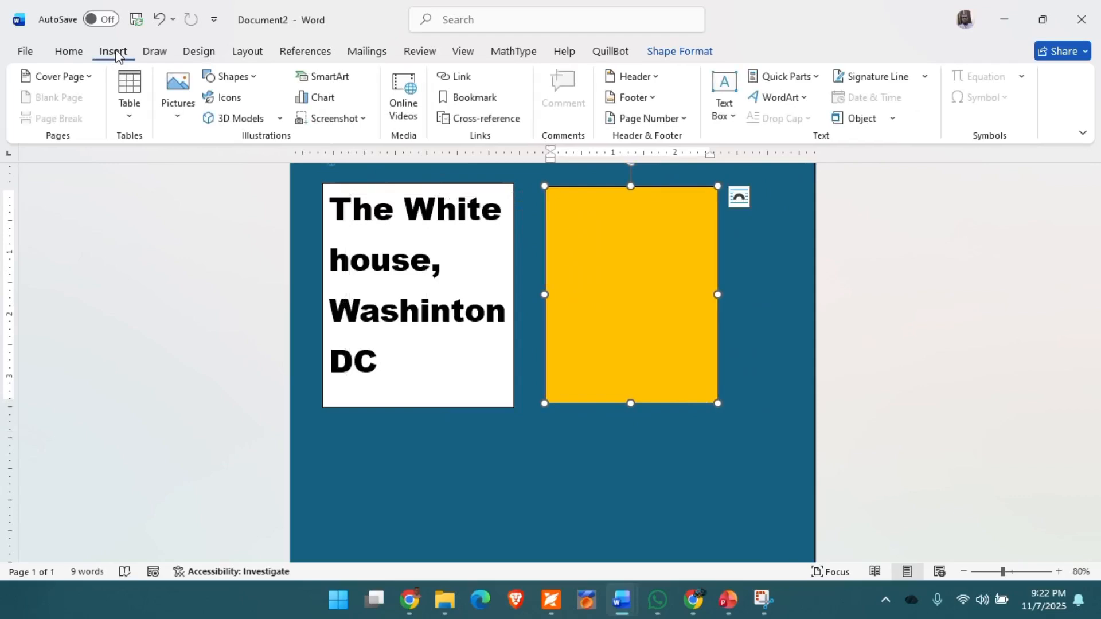
pyautogui.click(236, 99)
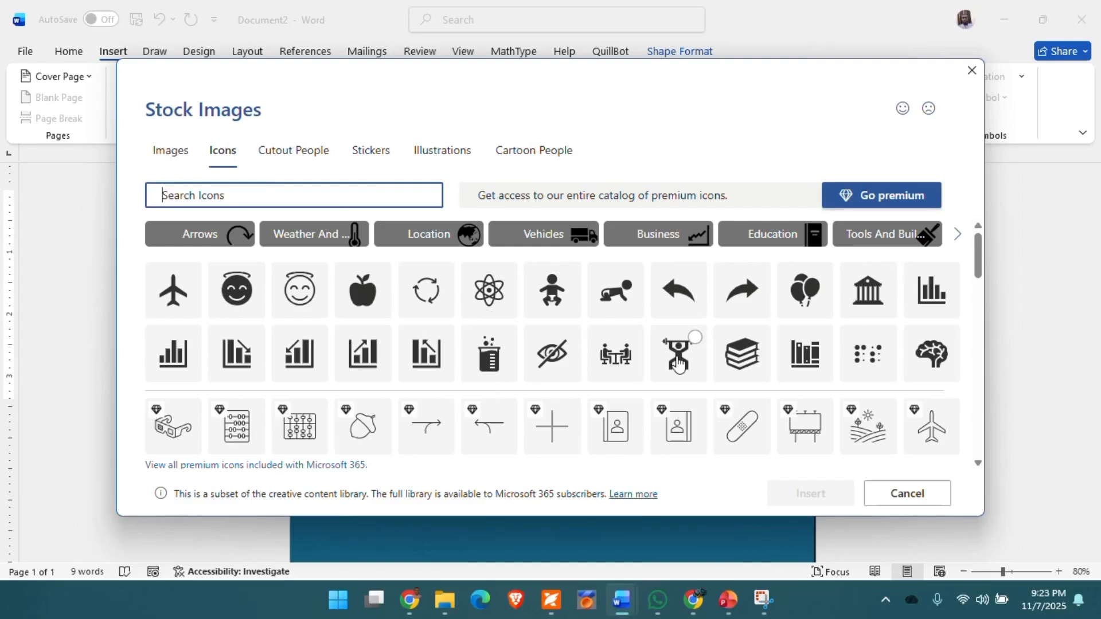
pyautogui.click(867, 296)
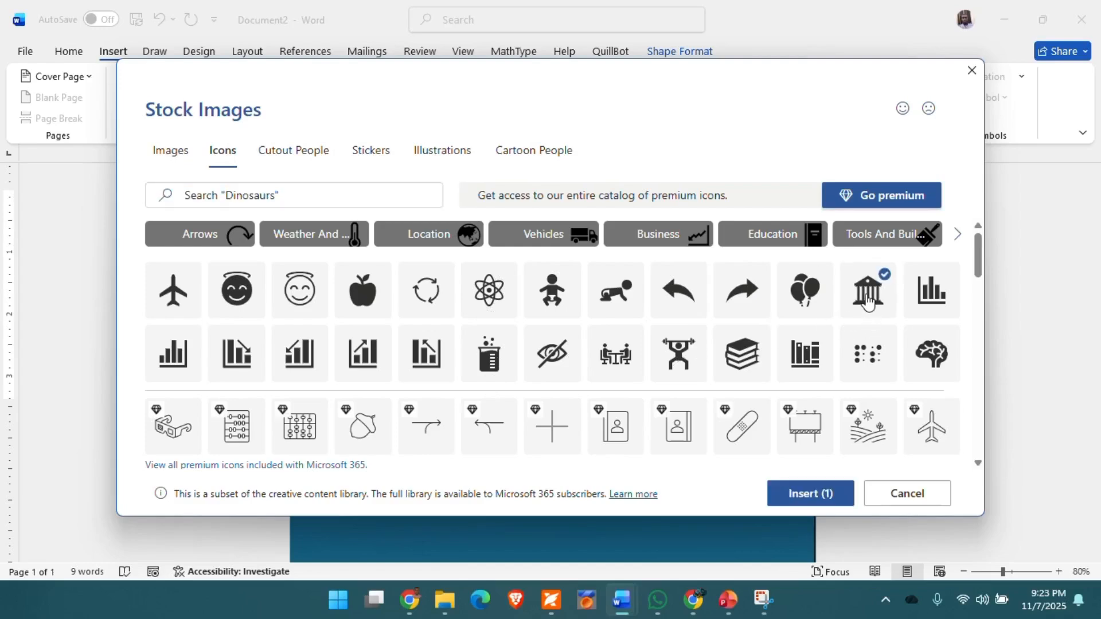
pyautogui.click(832, 491)
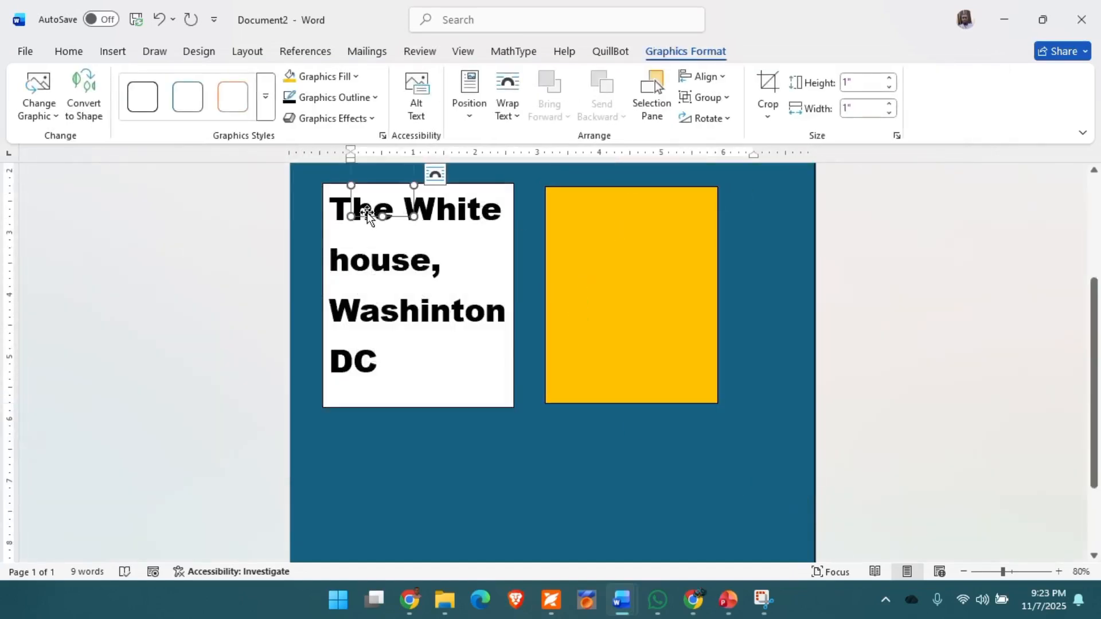
pyautogui.moveTo(367, 219); pyautogui.dragTo(383, 238)
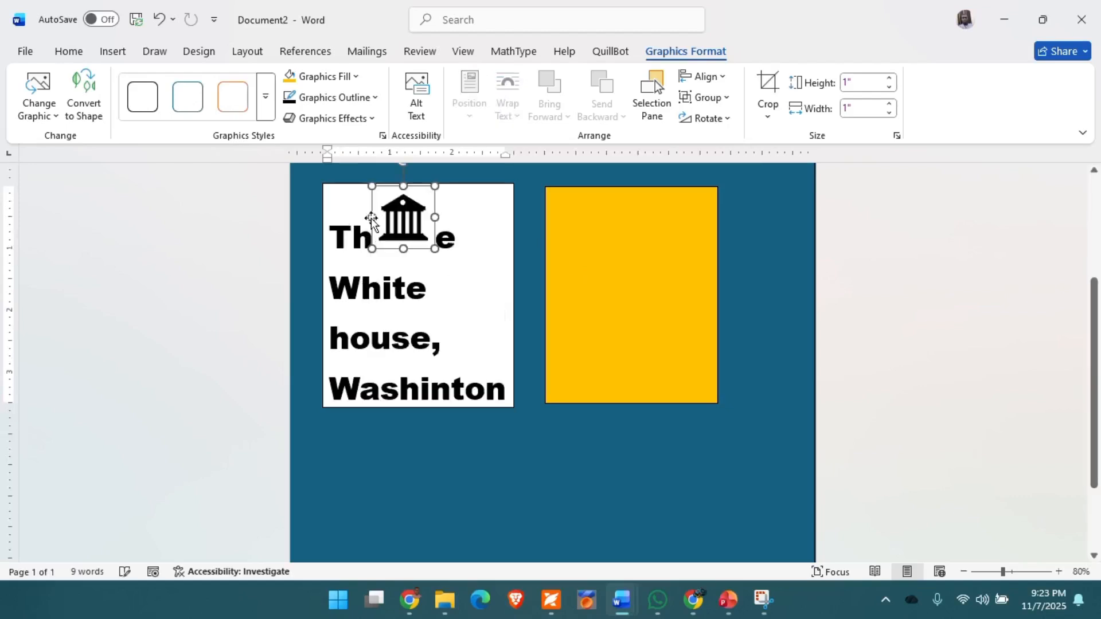